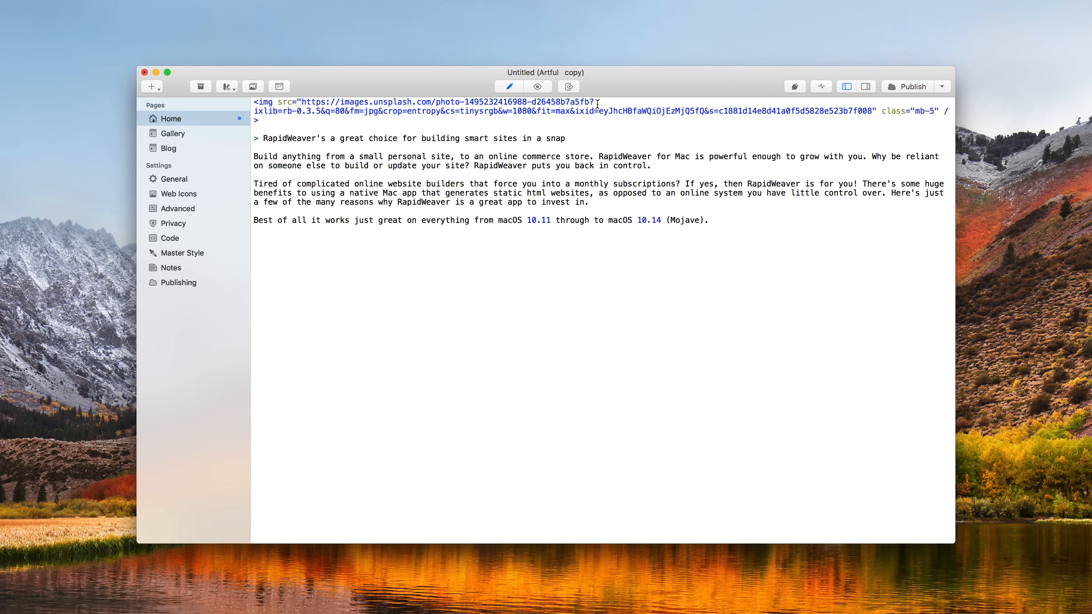
Step: Preview the Home page and look through its banner, main content and sidebar sections
click(538, 113)
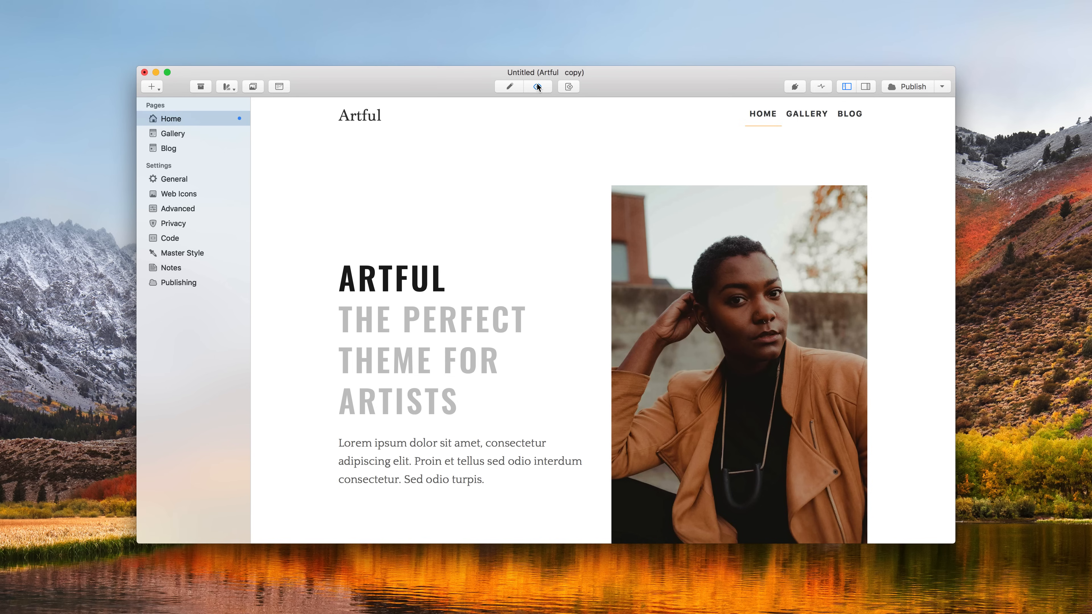
scroll(537, 213, down, 10)
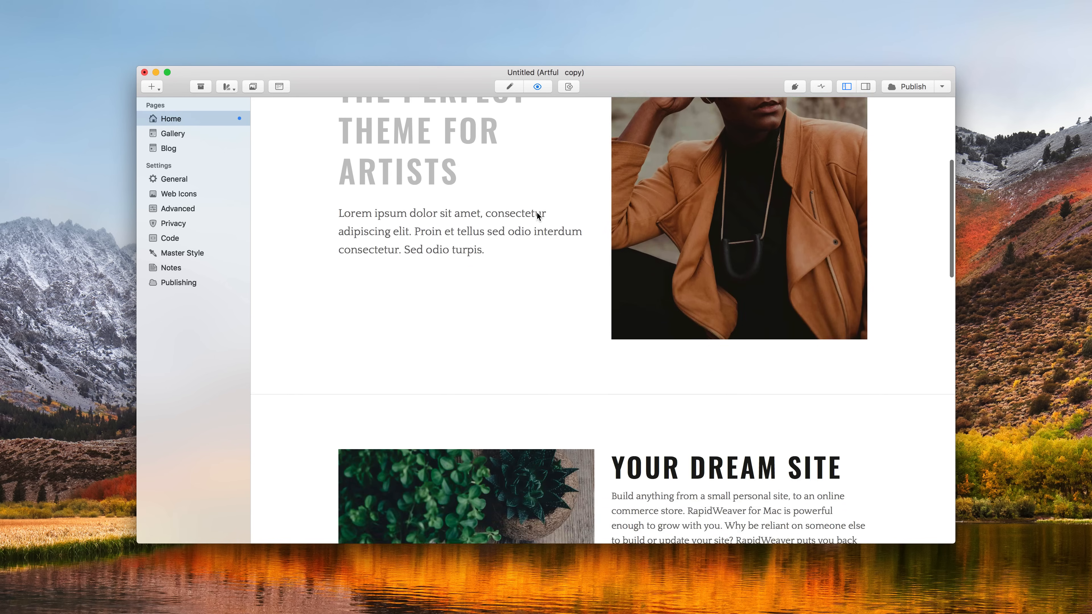
scroll(536, 213, down, 12)
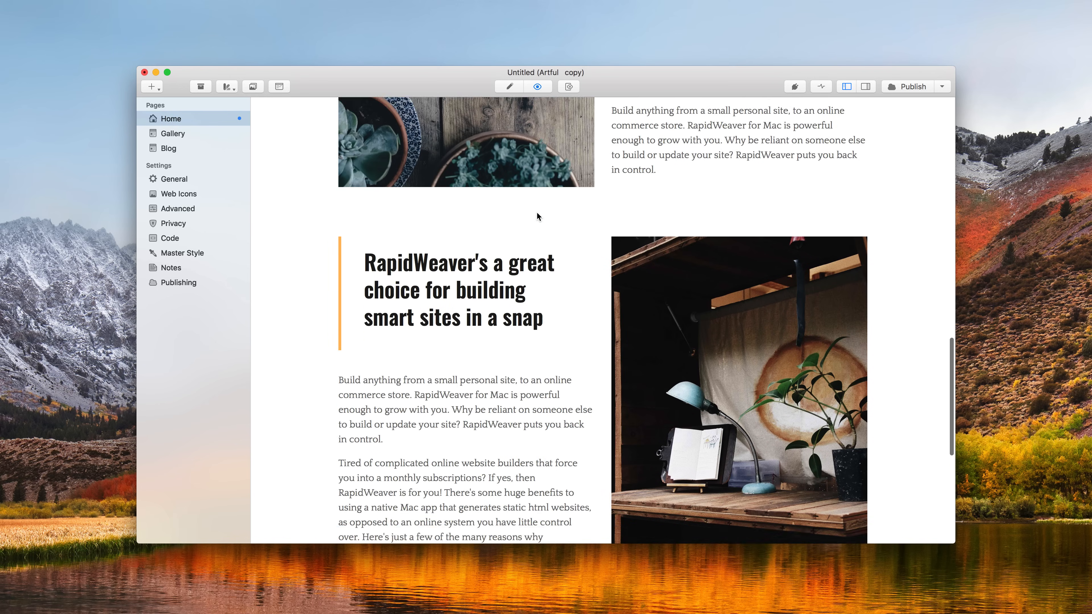
scroll(537, 215, down, 2)
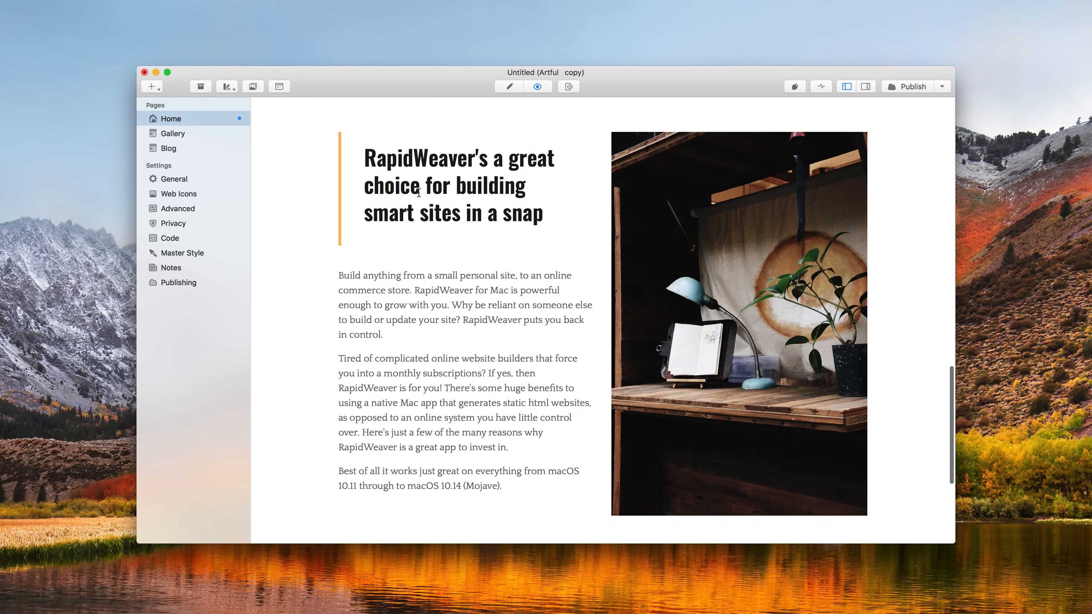
scroll(418, 193, up, 20)
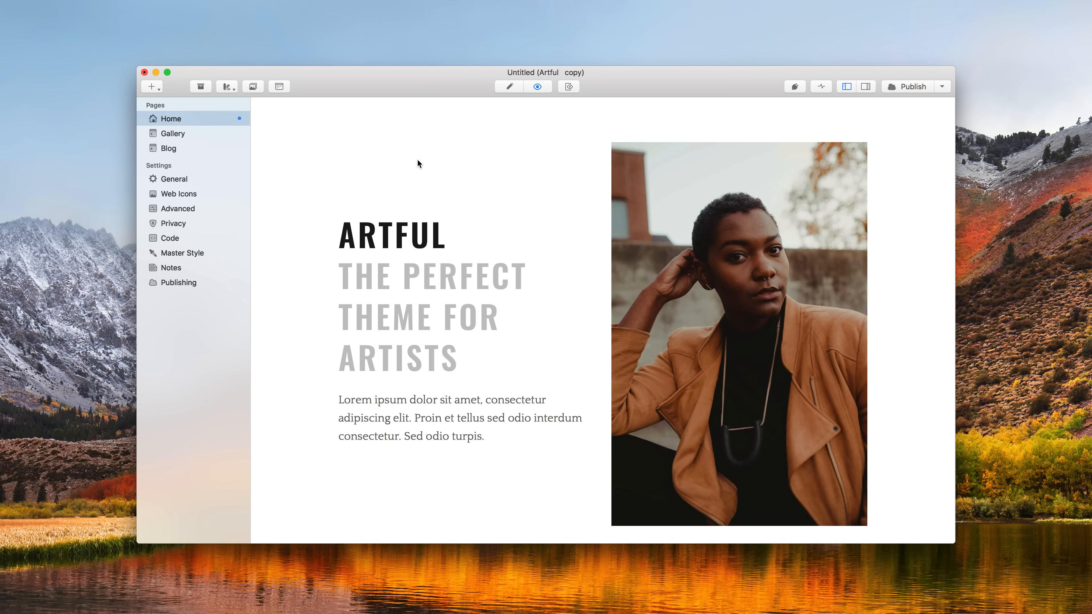
Step: Search the Unsplash image source for "portrait" and select the black-and-white photo of a woman looking up
click(258, 88)
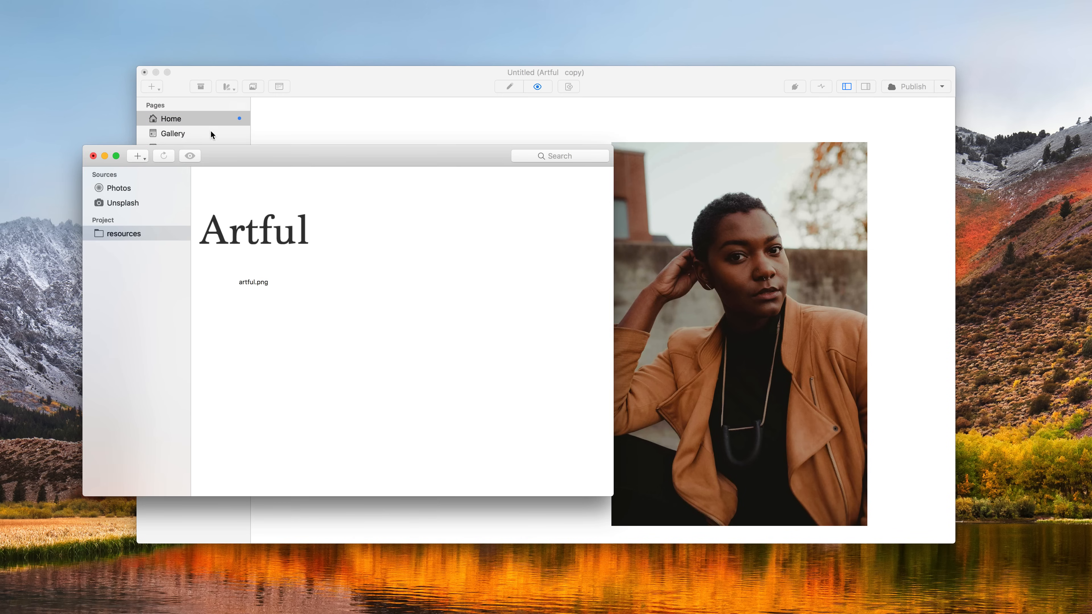
click(148, 199)
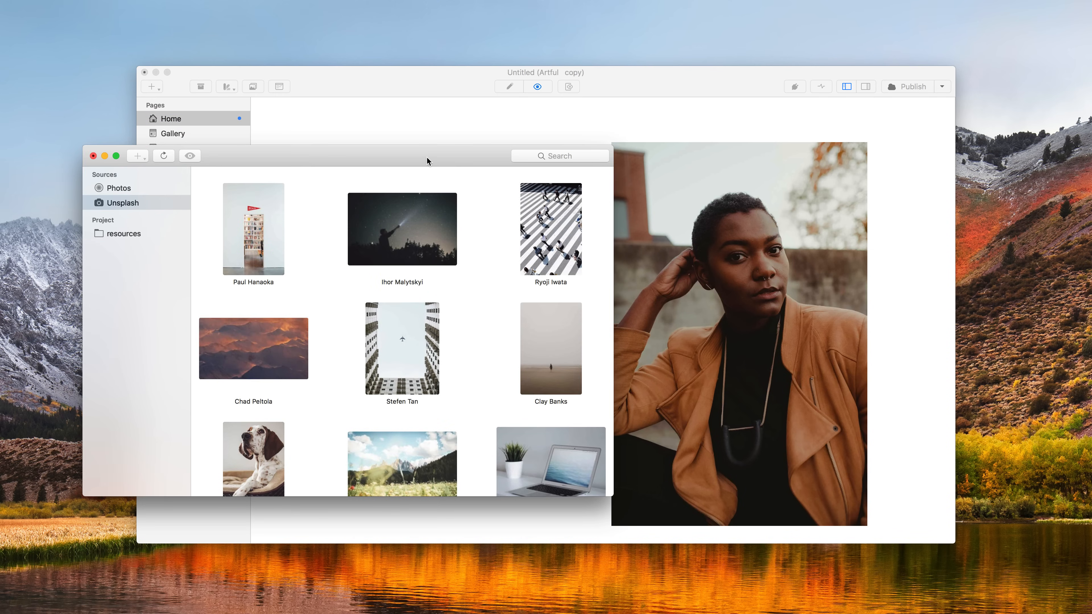
click(577, 157)
text(portrait)
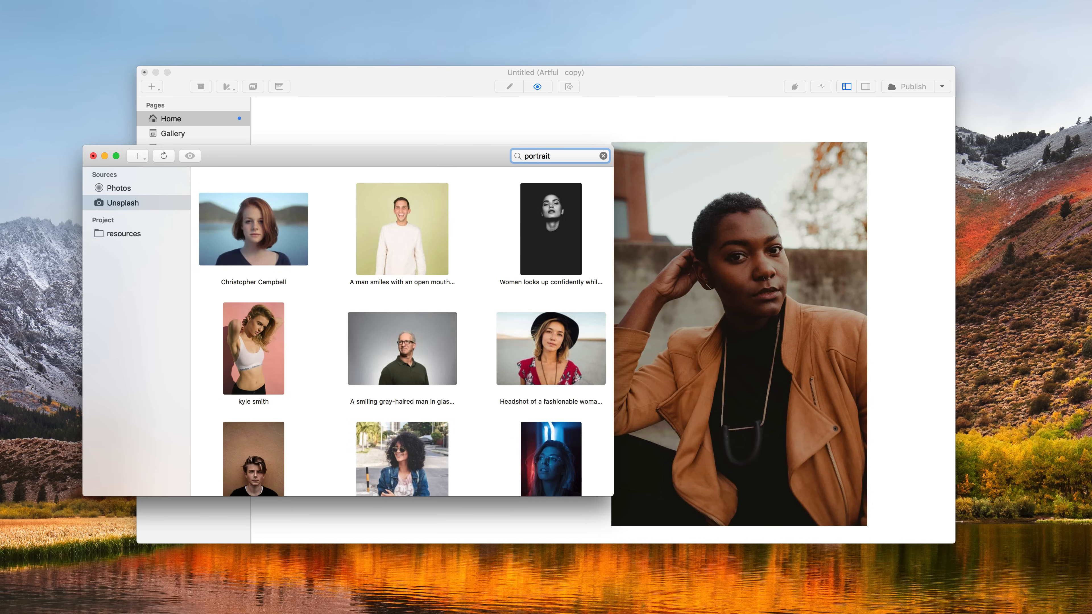
click(540, 213)
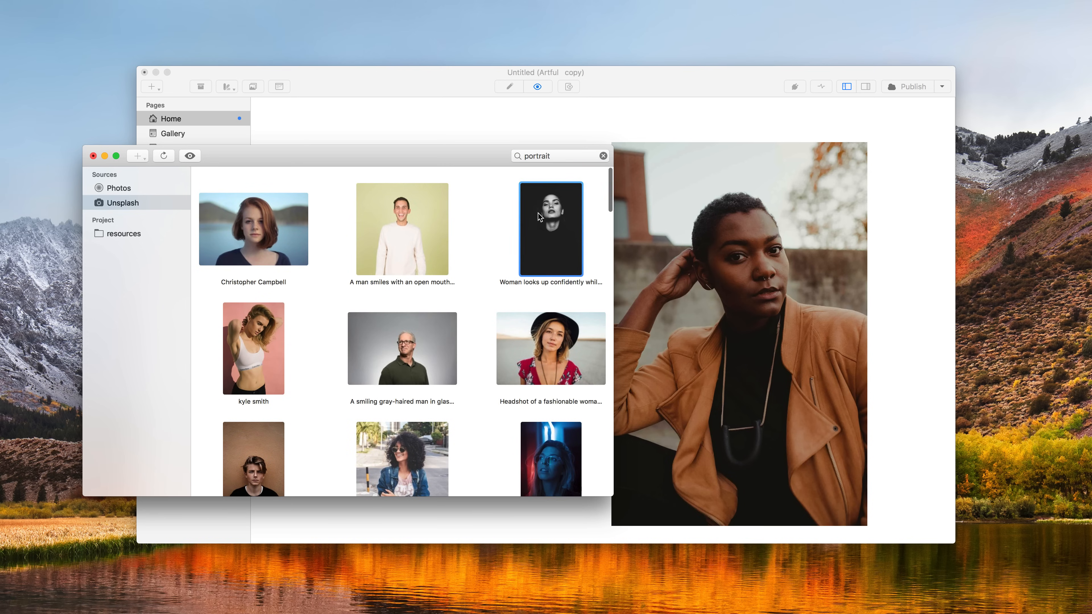
Step: Override the site banner on the Home page with the selected black-and-white Unsplash portrait
click(867, 88)
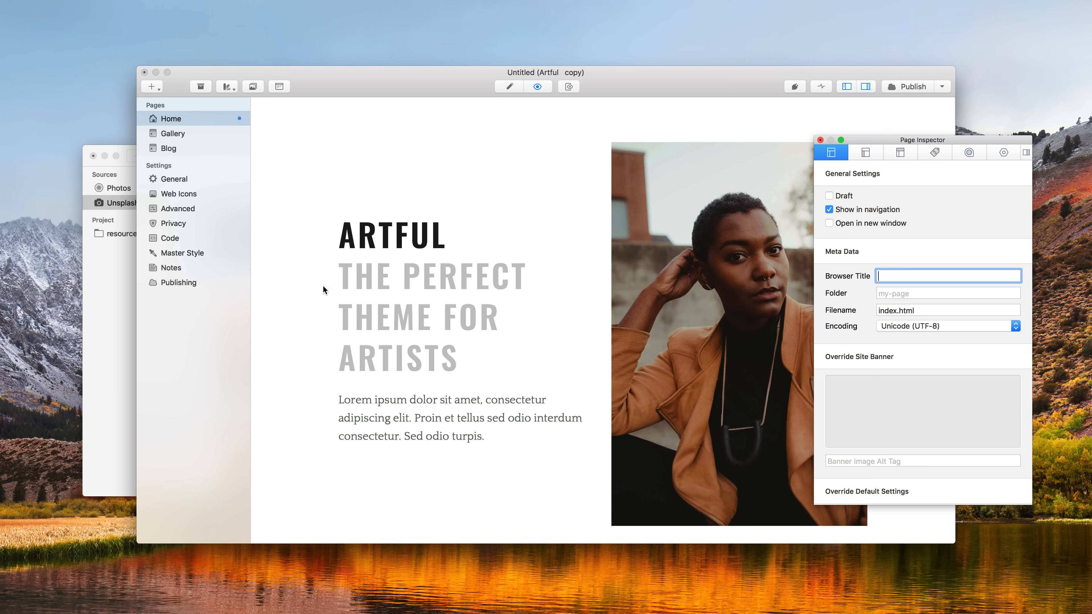
click(116, 290)
drag(532, 250, 838, 400)
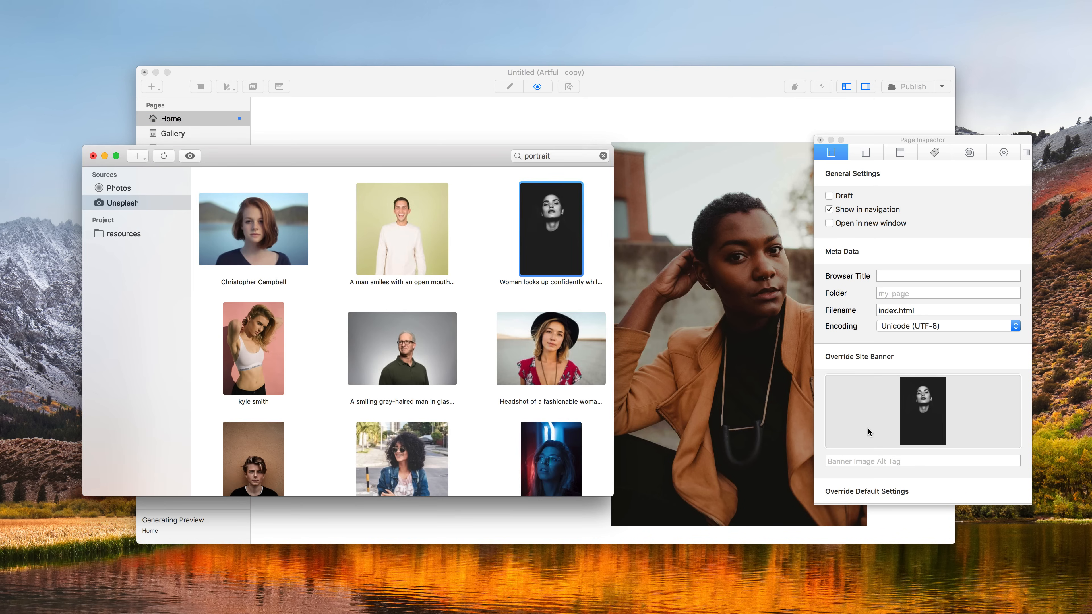
click(666, 244)
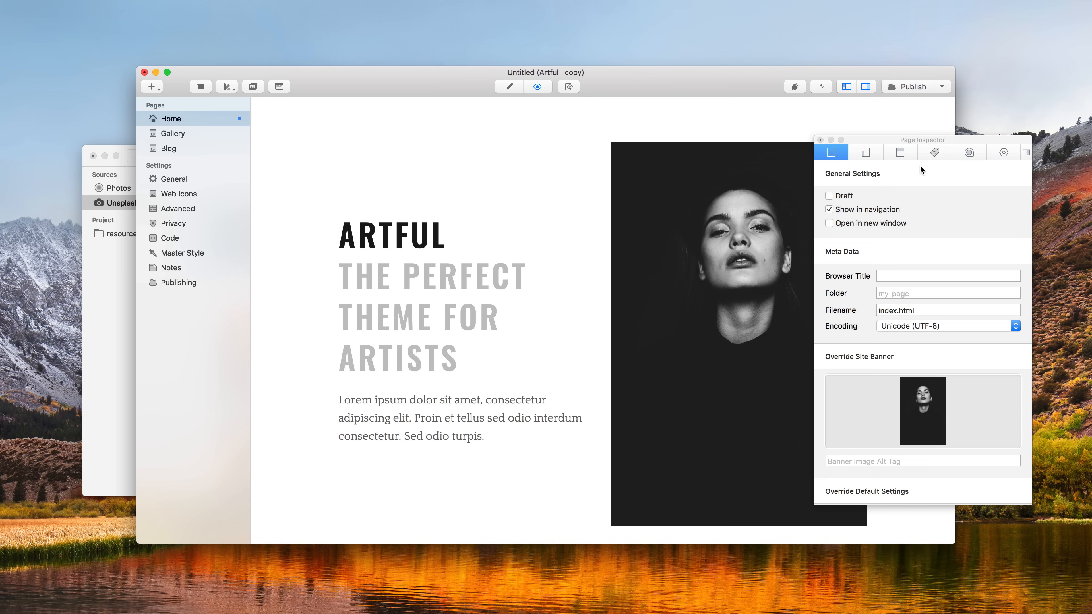
Step: Turn off the master style for the Home page and set its site background to a dark grey matching the portrait
click(959, 145)
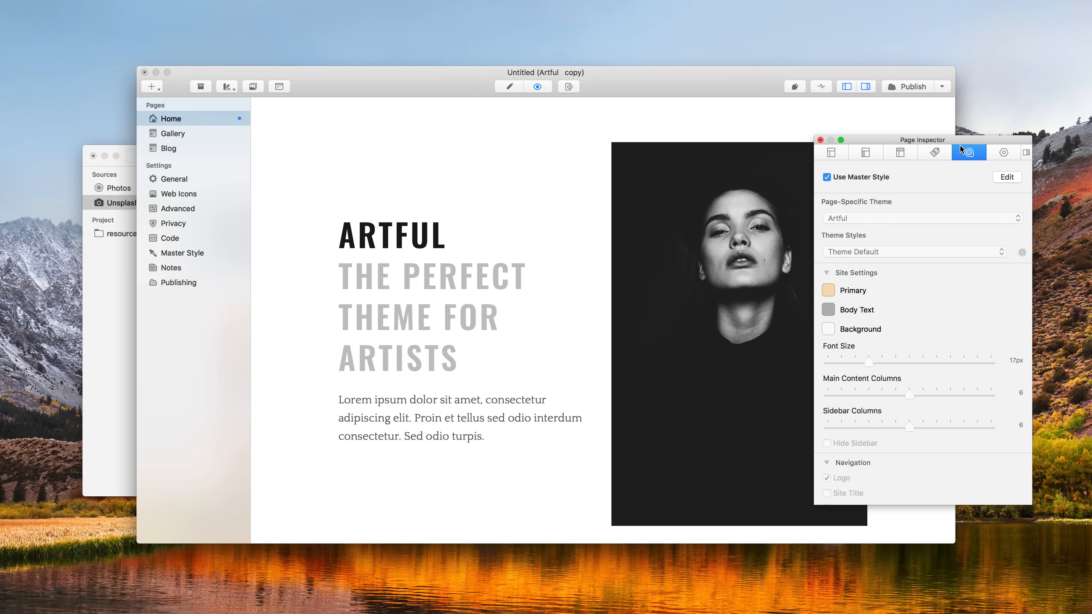
click(826, 177)
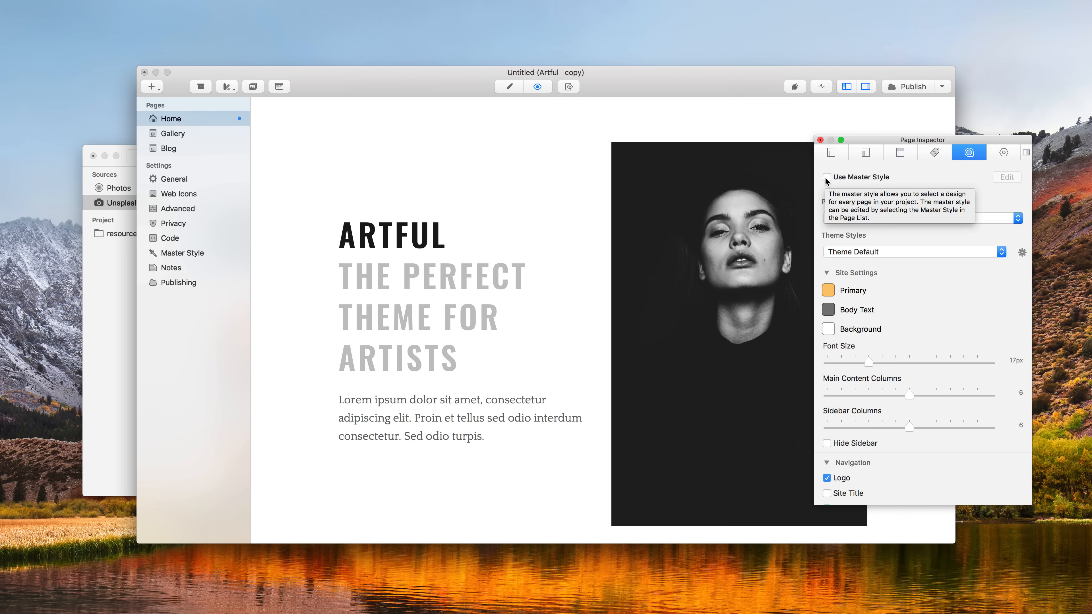
click(828, 329)
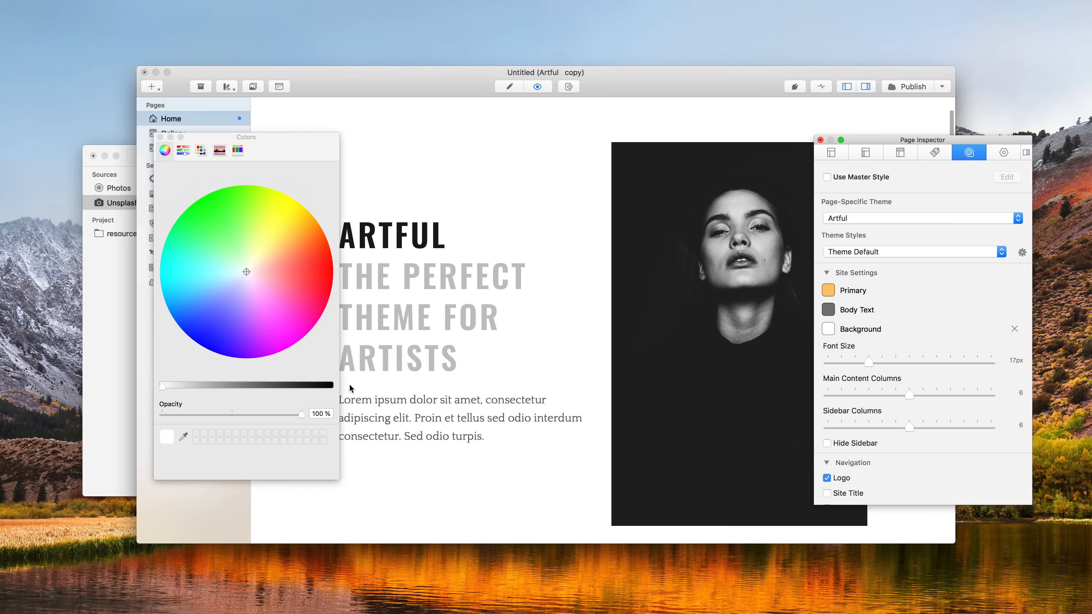
drag(321, 387, 330, 387)
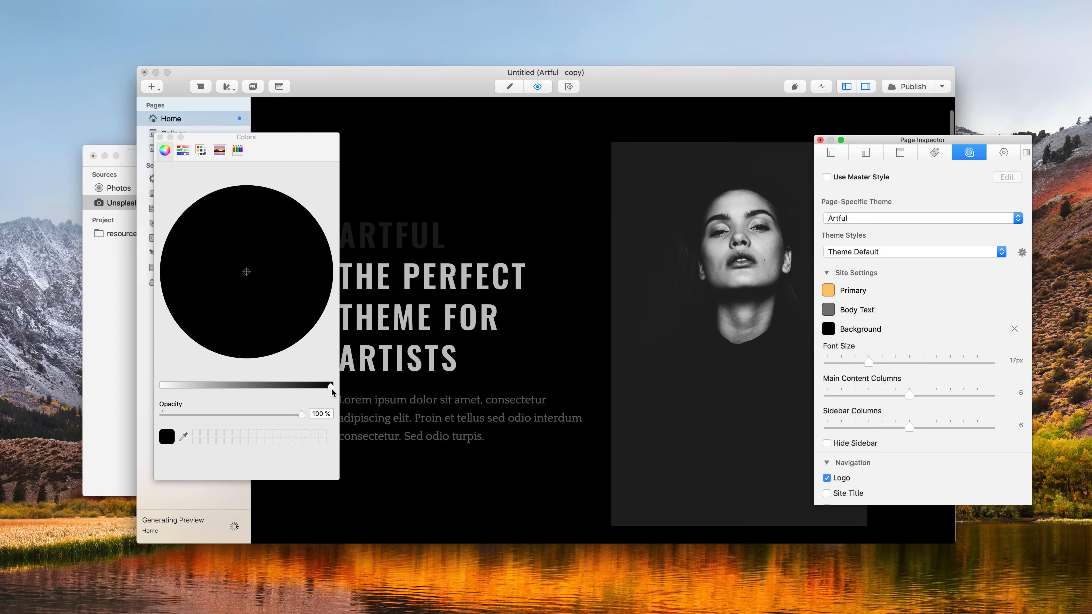
drag(331, 388, 304, 386)
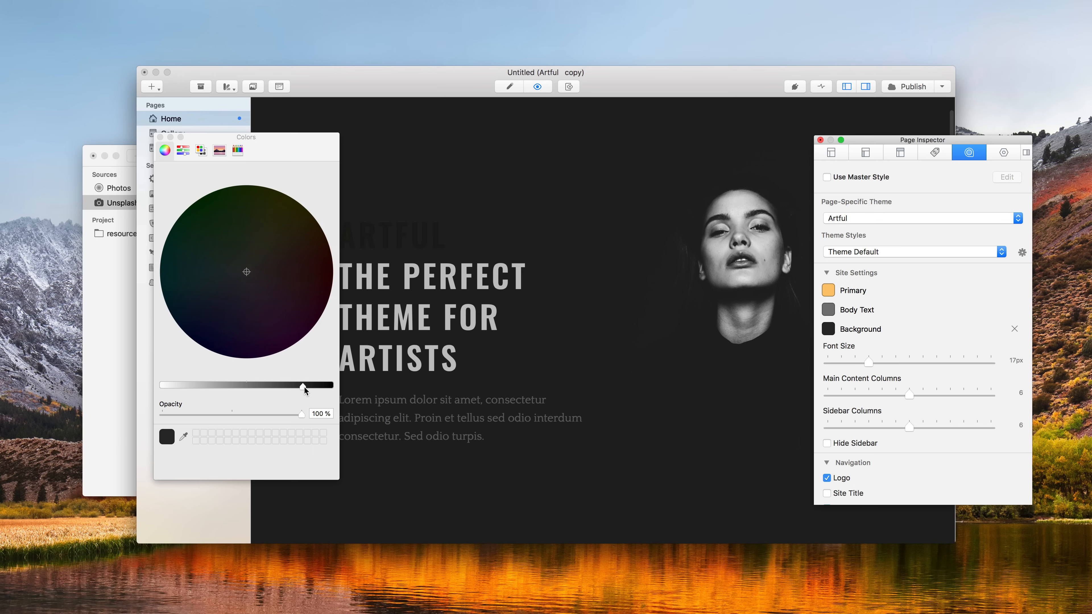
click(160, 136)
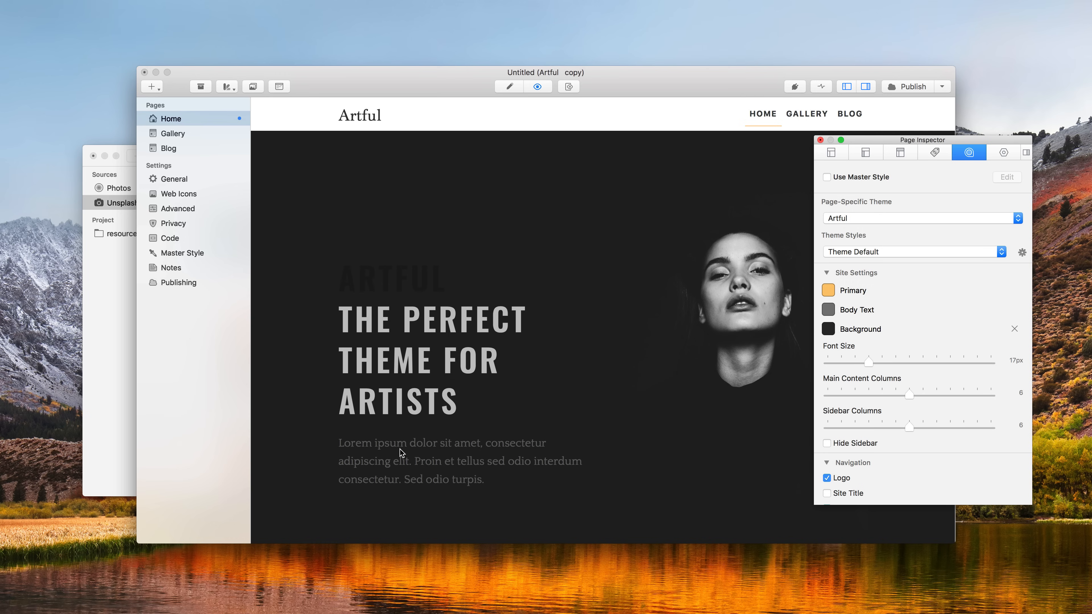
Step: Set the body text colour to white and the headings' text colour to hex FFFFFF
click(826, 313)
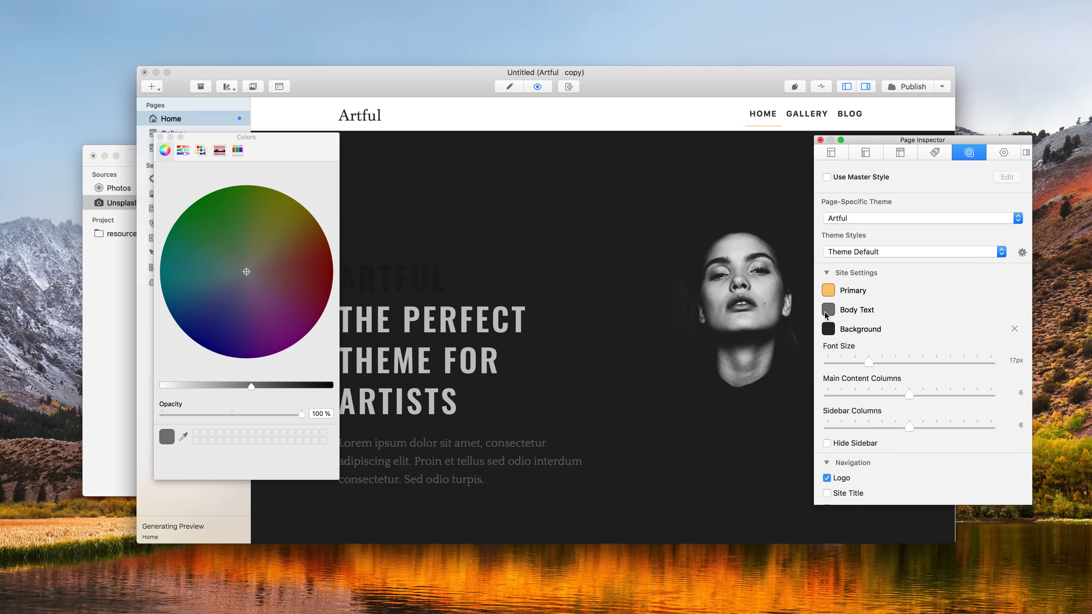
drag(219, 386, 138, 387)
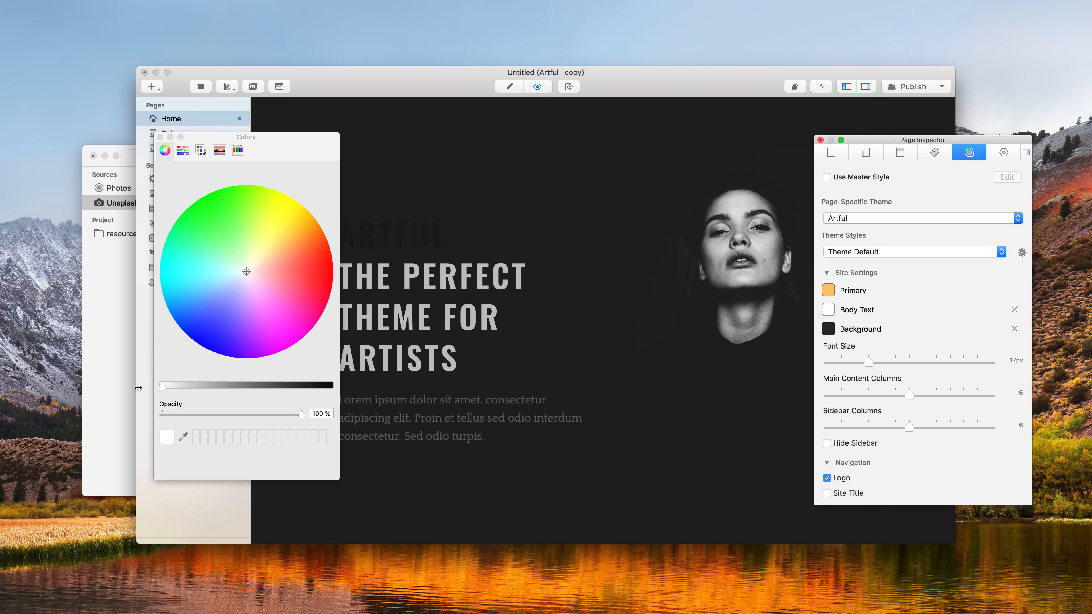
scroll(914, 393, down, 5)
scroll(915, 393, down, 3)
click(828, 419)
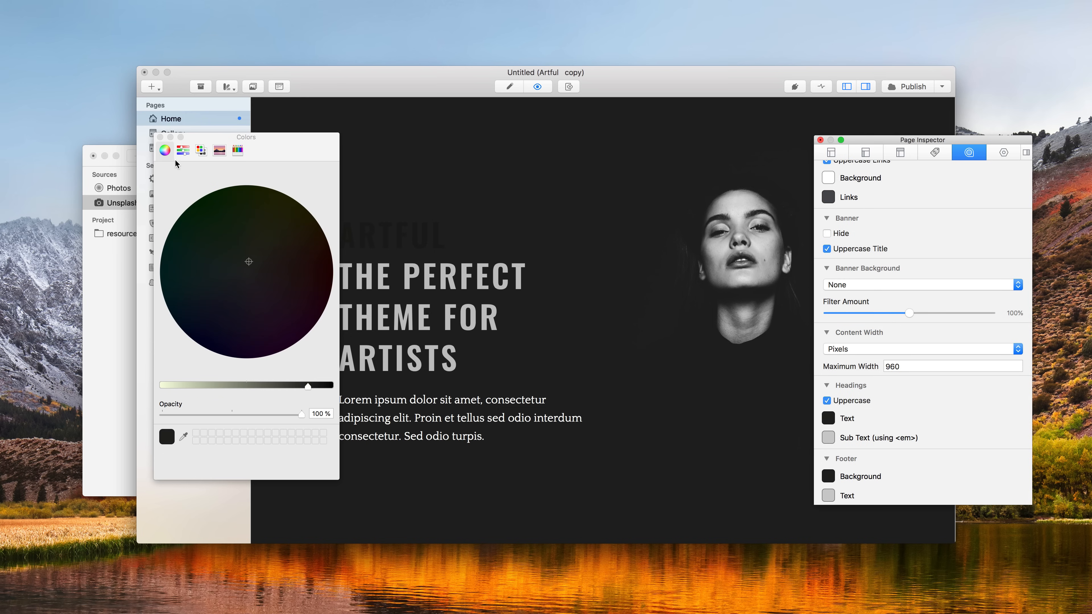
click(185, 164)
click(183, 152)
double_click(312, 273)
text(ffffff)
key(Tab)
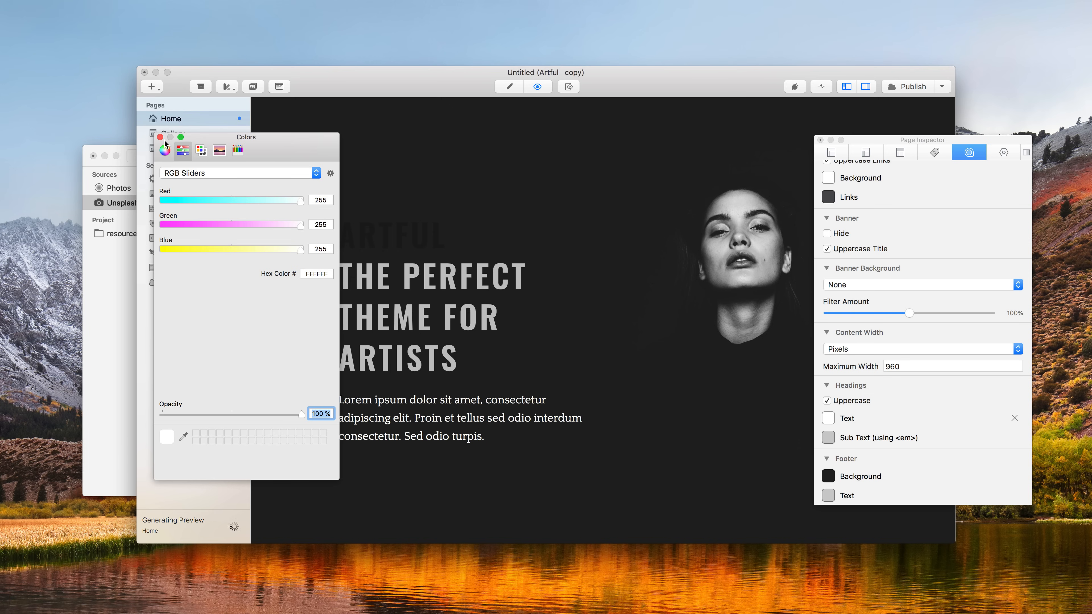
click(160, 137)
Step: Review the recoloured Home page in the preview, from the banner to the lower content sections
scroll(476, 368, down, 1)
scroll(475, 368, down, 15)
scroll(475, 367, up, 15)
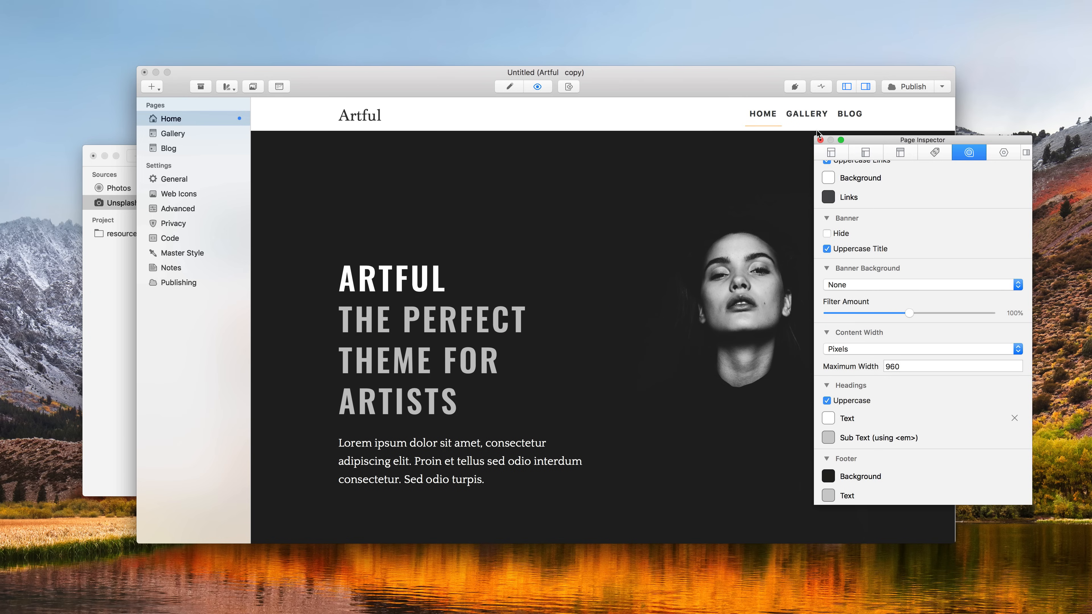
scroll(747, 217, down, 10)
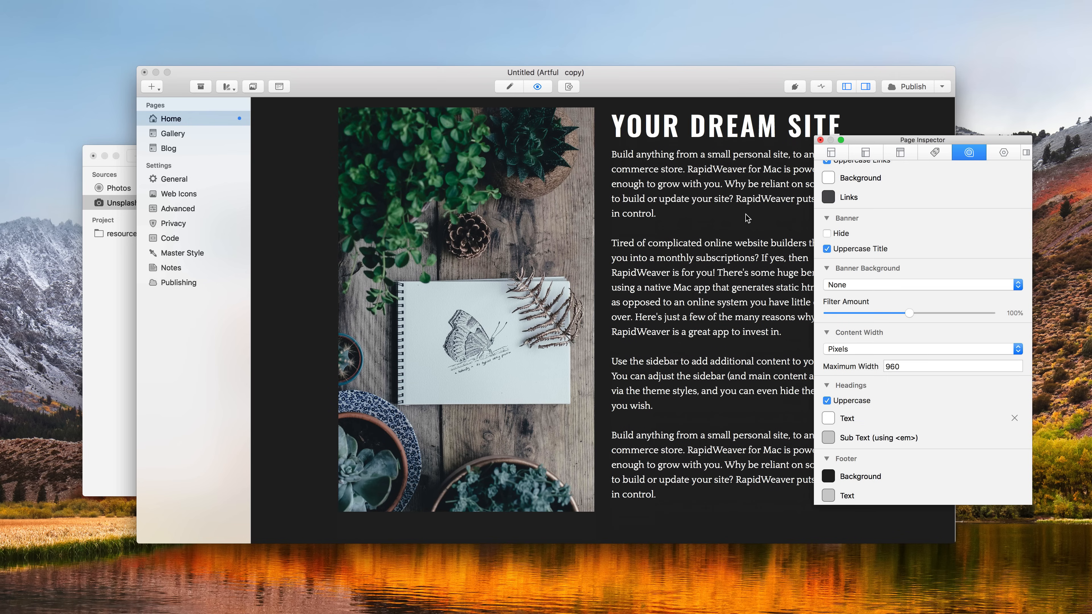
scroll(728, 249, down, 10)
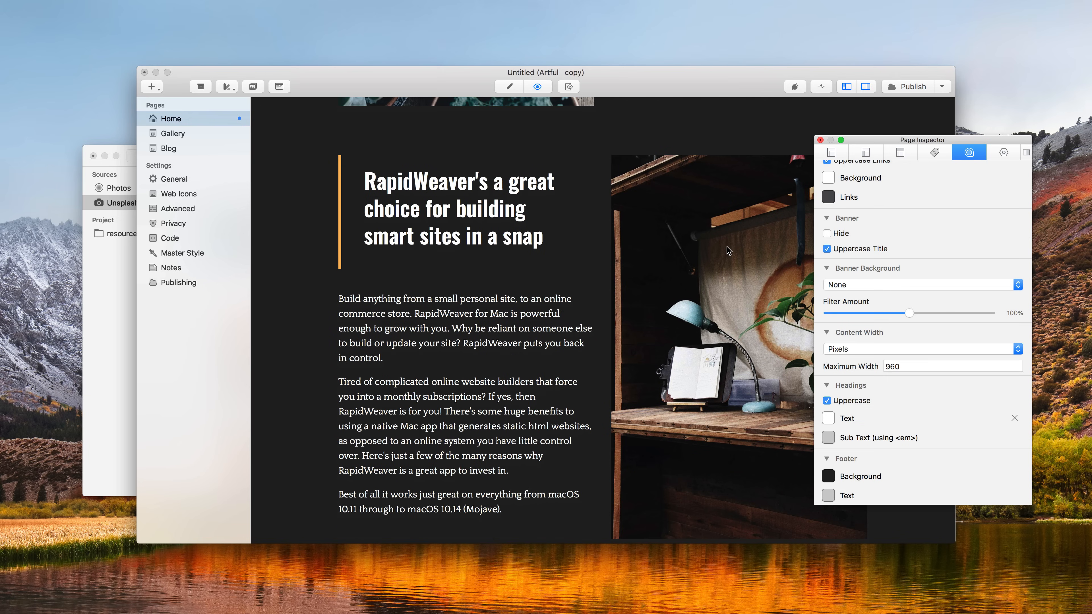
scroll(463, 214, up, 8)
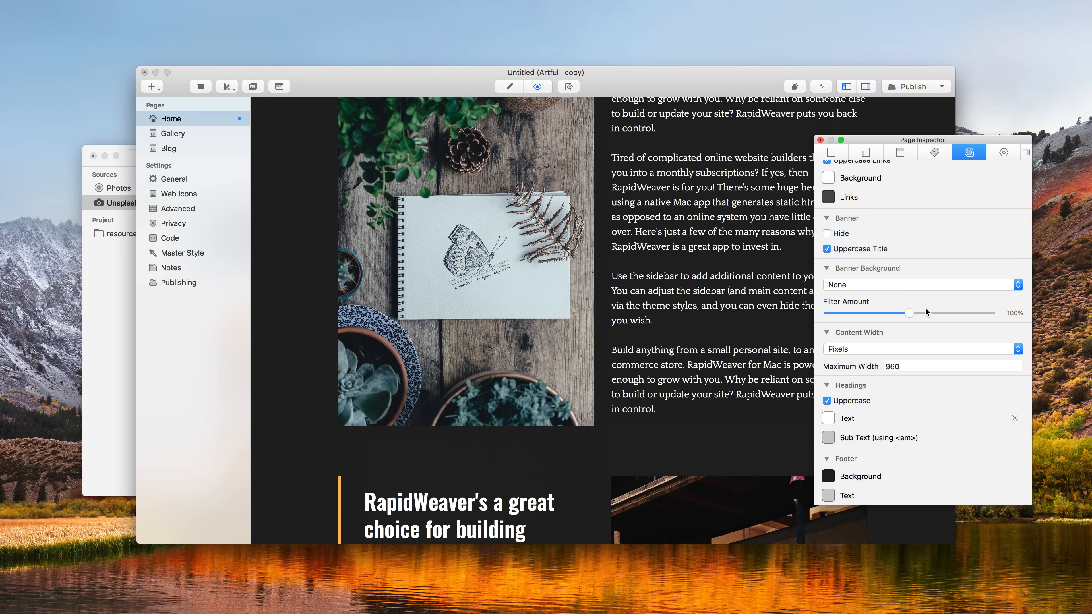
scroll(925, 307, up, 10)
Step: Set the main content columns to 9 and the sidebar columns to 3, and check the layout in the preview
scroll(925, 307, up, 3)
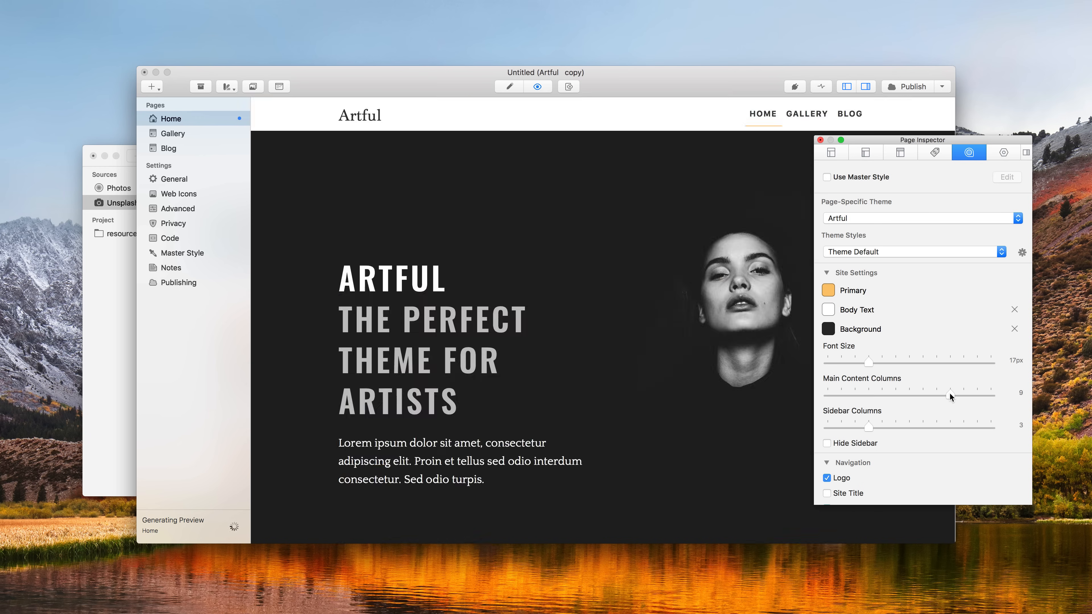
drag(869, 143, 903, 143)
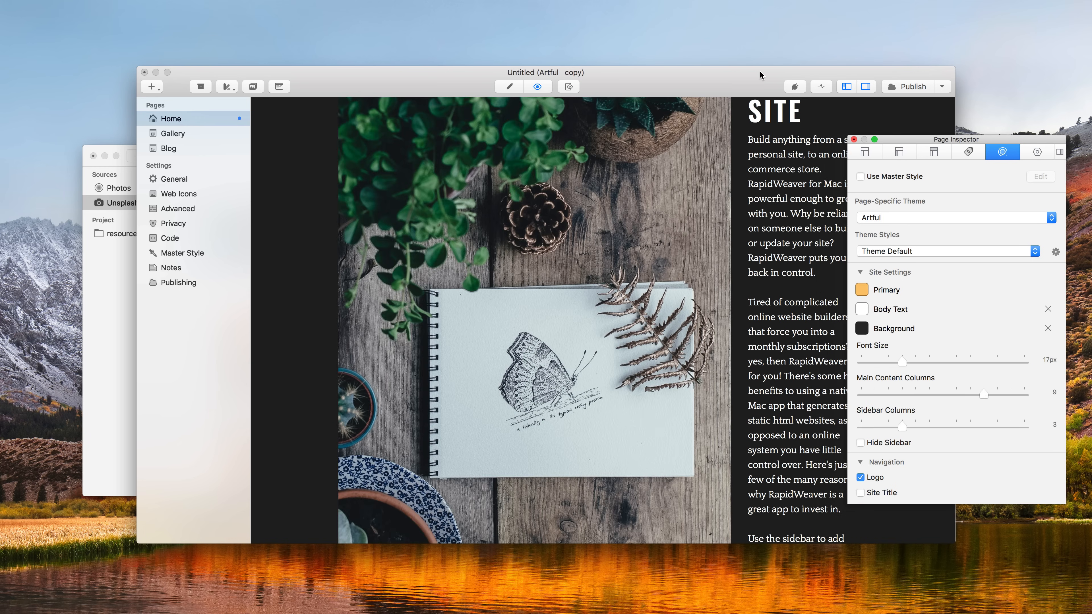
drag(757, 76, 683, 70)
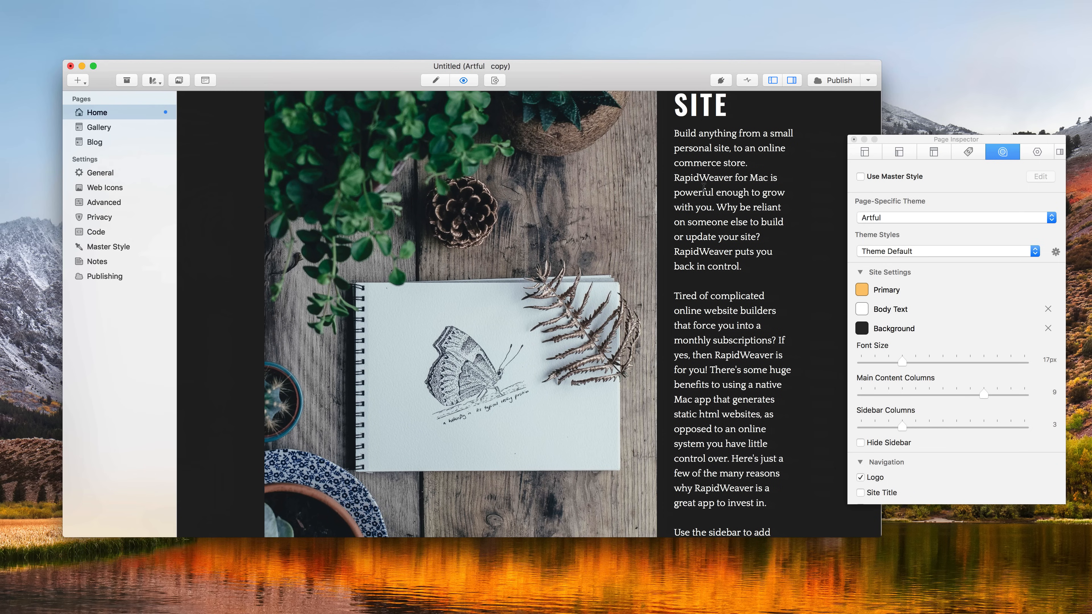
scroll(704, 188, down, 15)
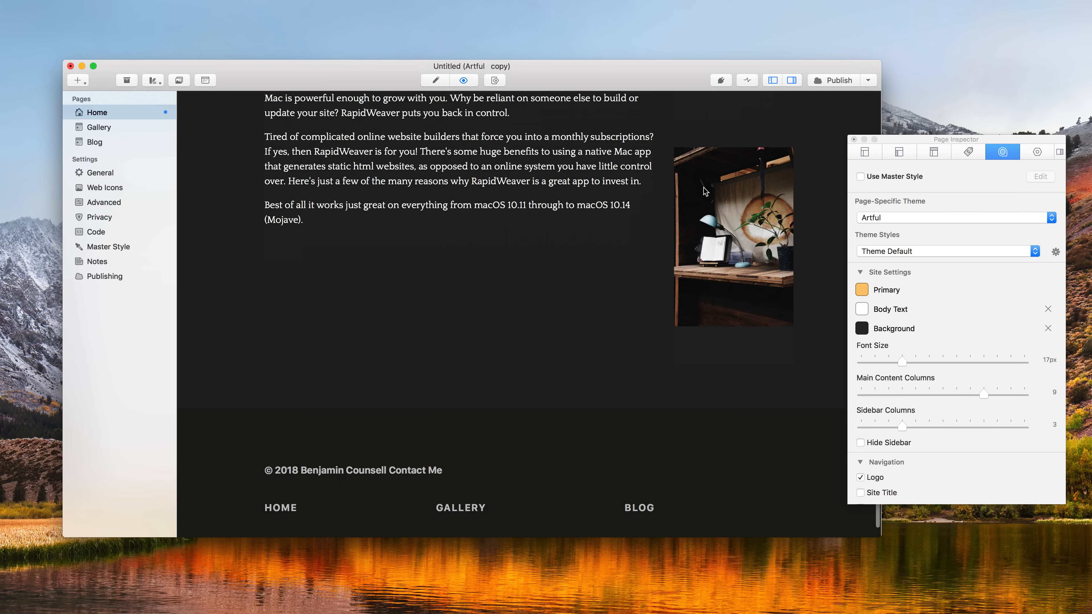
scroll(705, 190, up, 12)
scroll(704, 190, up, 6)
scroll(705, 191, down, 4)
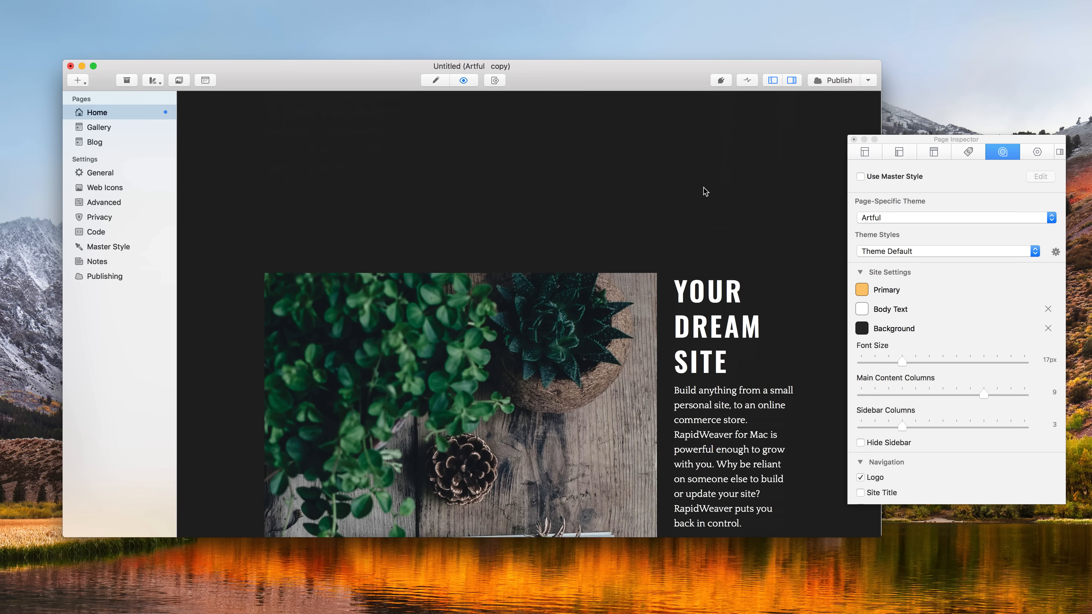
scroll(704, 191, down, 2)
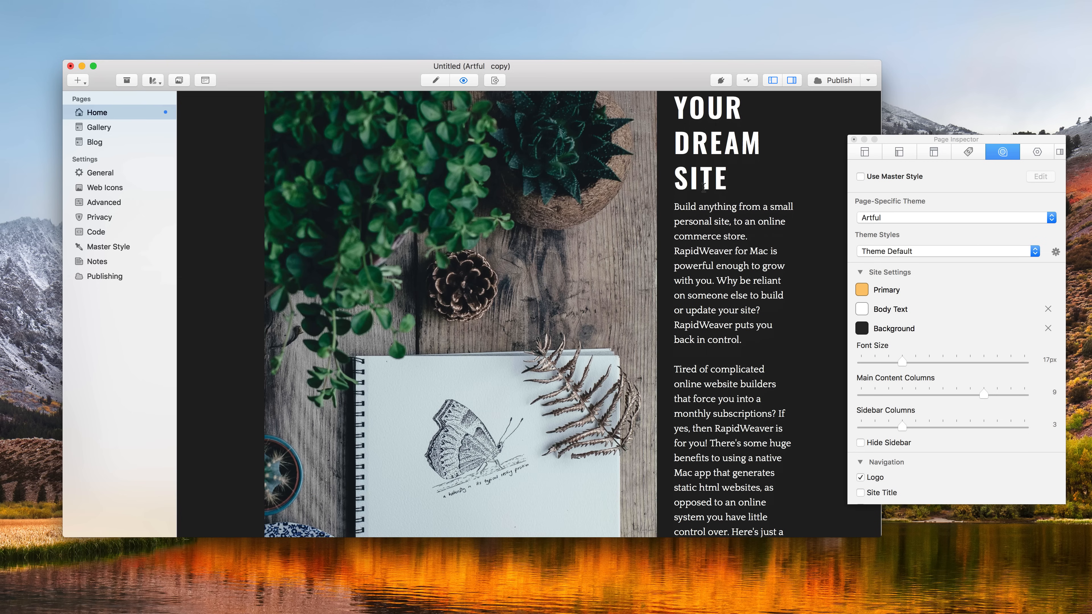
Step: Set the main content and sidebar columns back to 6 each and check the page in the preview
drag(902, 427, 945, 395)
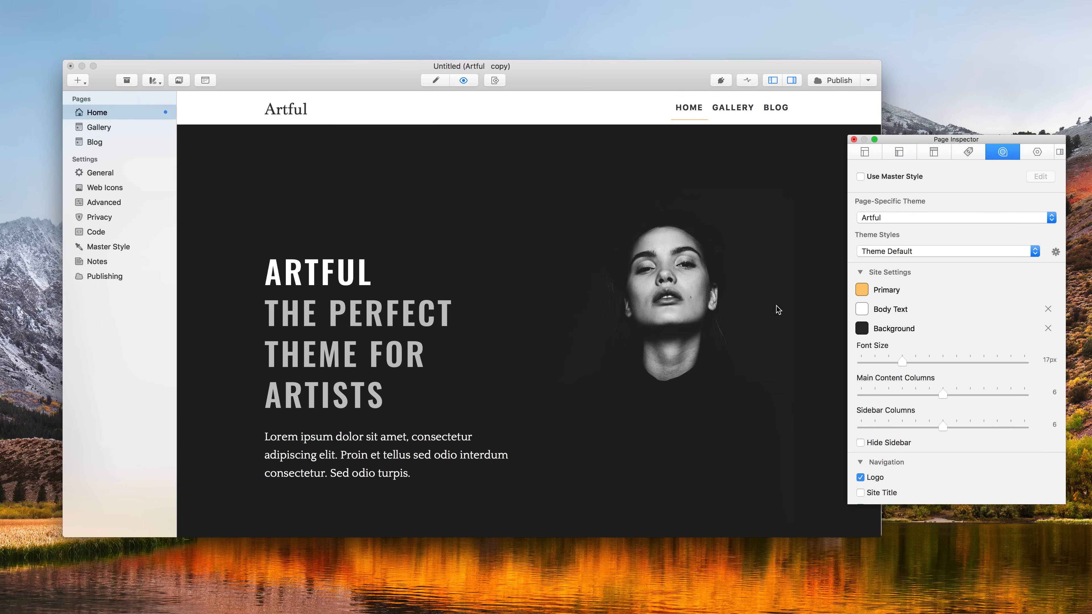
scroll(878, 302, down, 10)
scroll(879, 302, up, 10)
Step: Close the Artful project without saving its changes and open a copy of the Engineer project
click(71, 66)
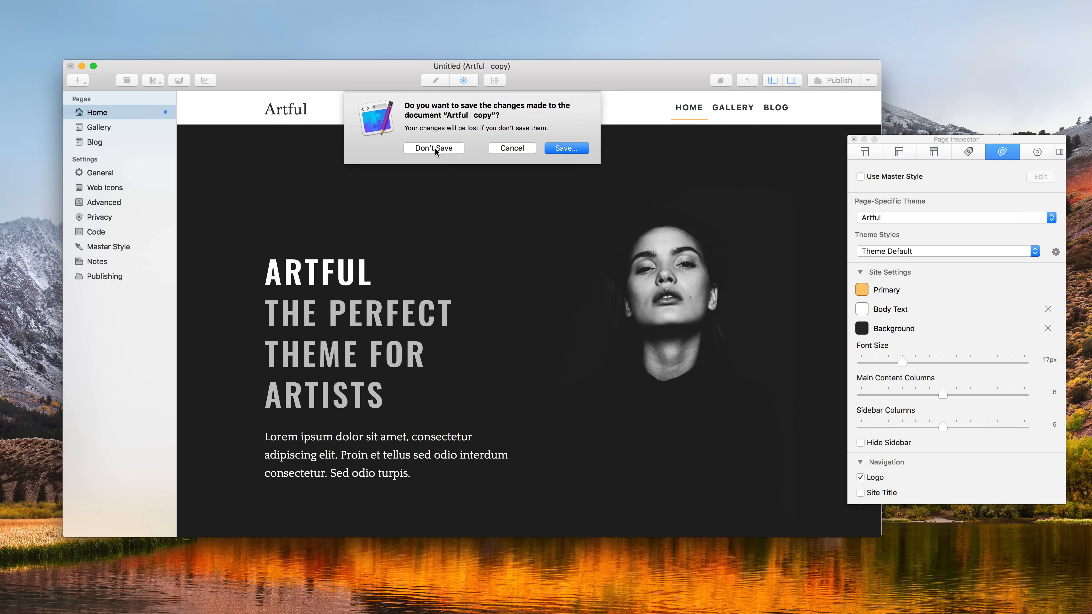
click(435, 148)
double_click(647, 148)
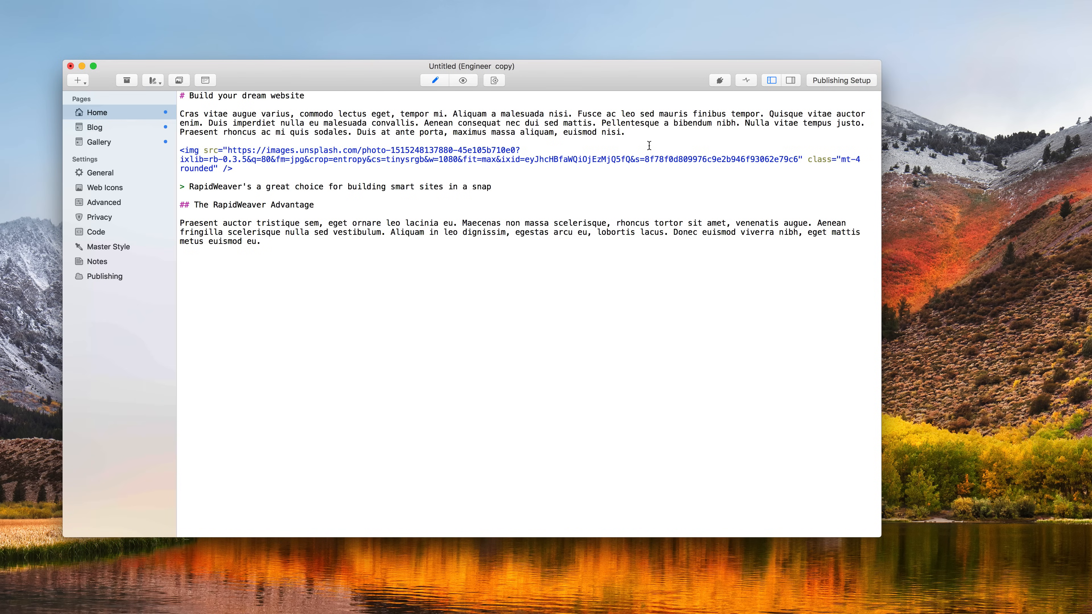
Step: Preview the Engineer project's Home page and look through it from the banner down to the footer
click(469, 79)
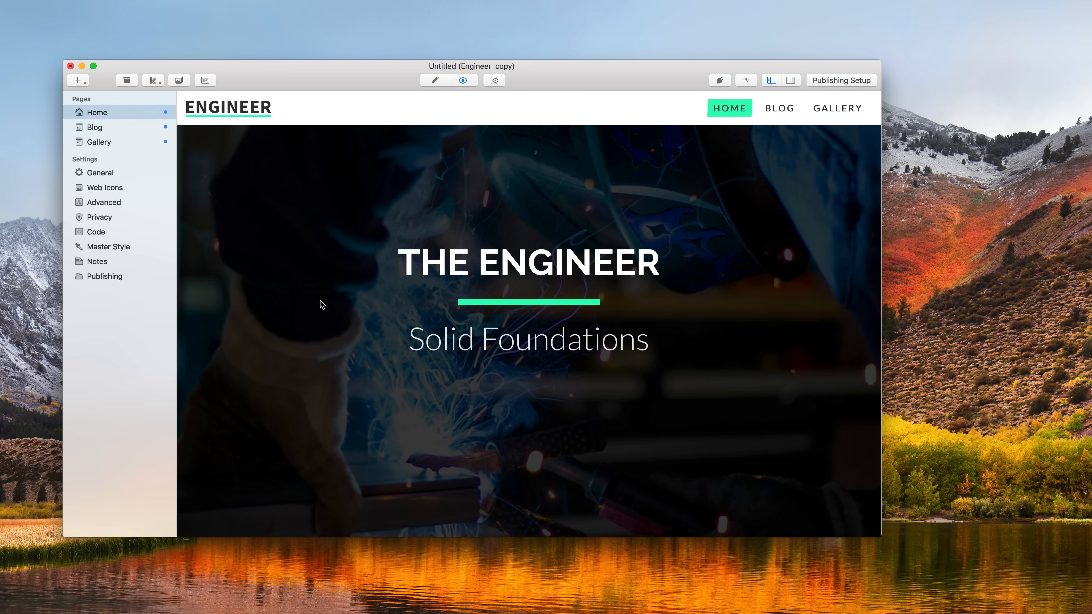
scroll(493, 371, down, 10)
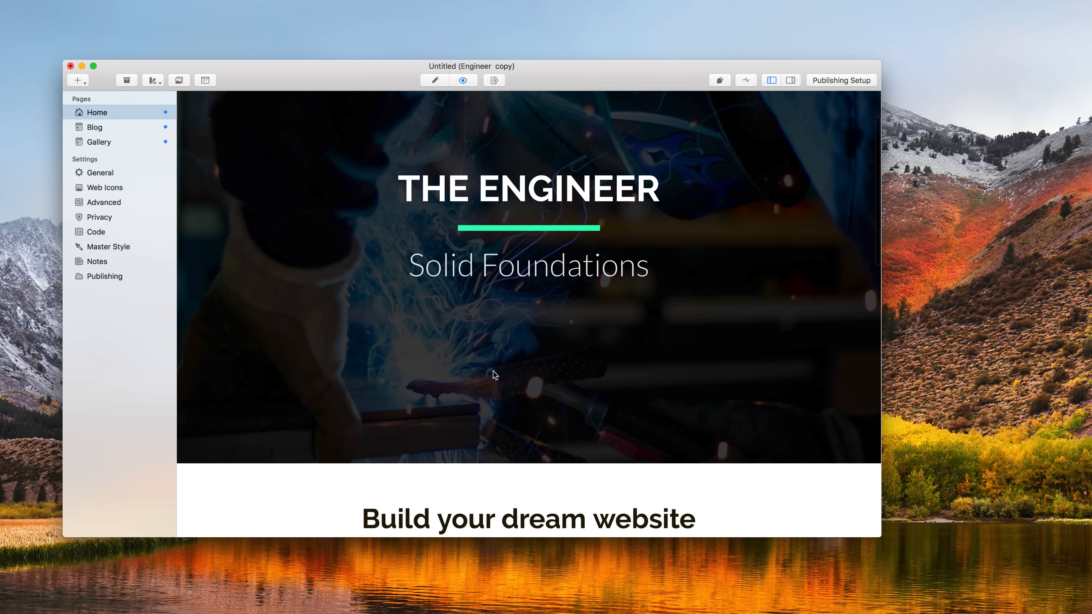
scroll(493, 371, up, 2)
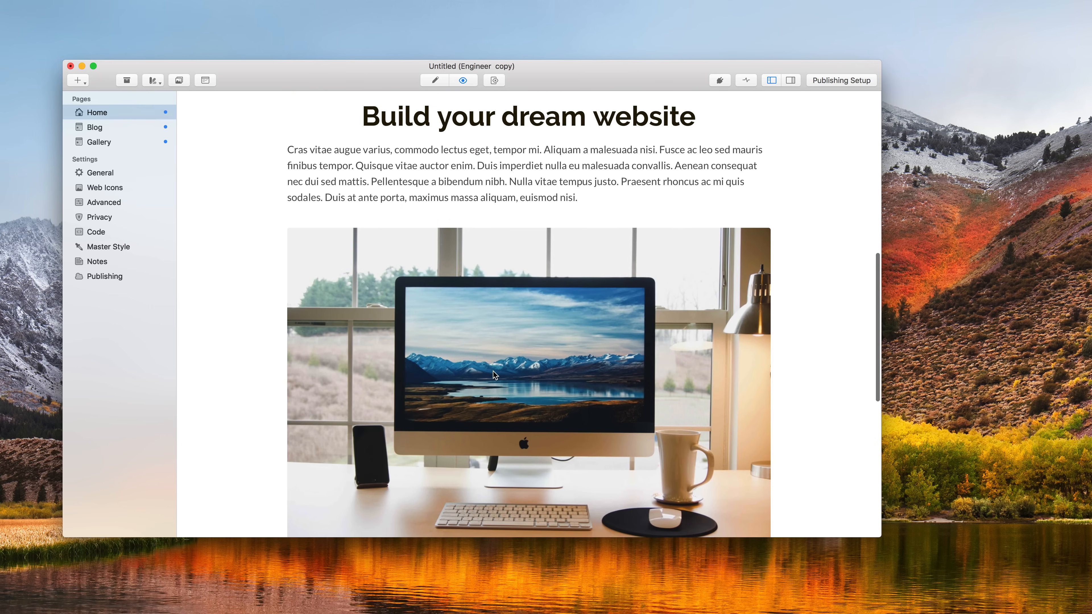
scroll(513, 175, down, 5)
scroll(514, 176, down, 5)
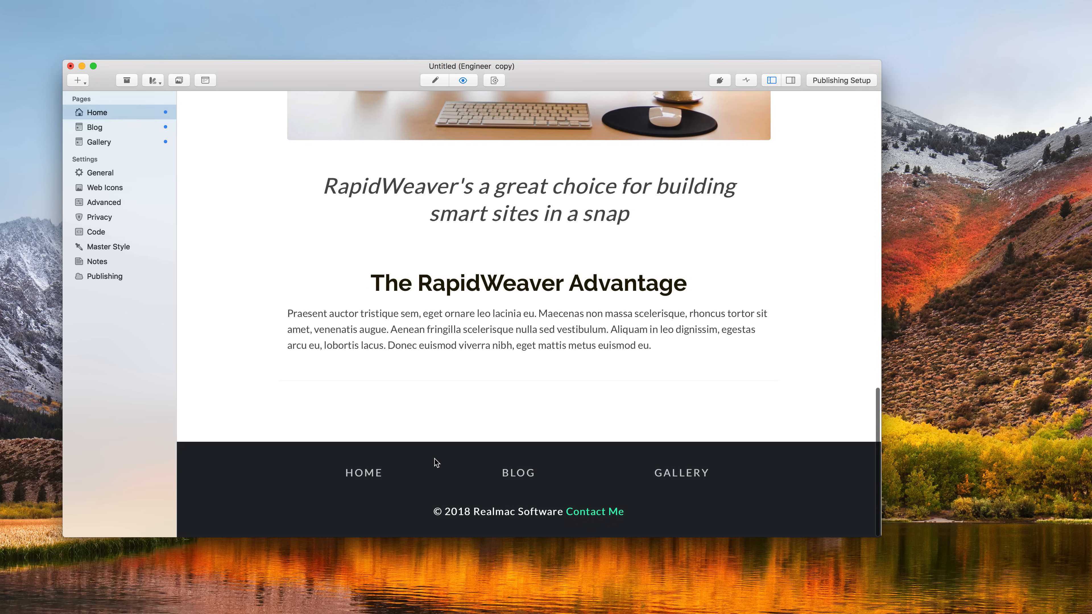
scroll(434, 458, up, 20)
scroll(434, 457, up, 3)
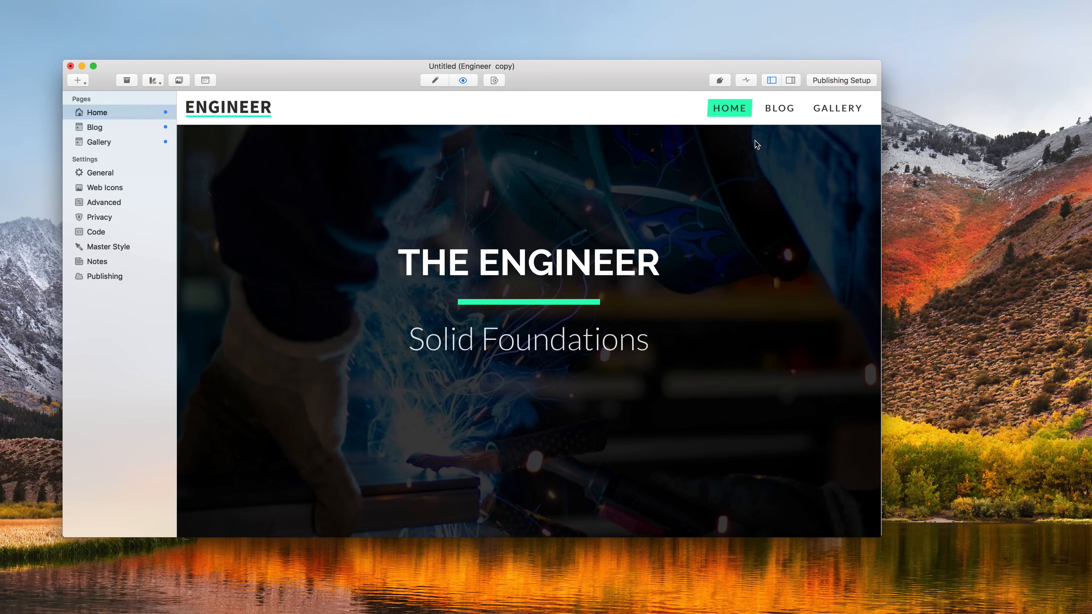
Step: Search Unsplash for "construction" and set the photo of set squares and measuring tools as the Home page's banner override
click(790, 80)
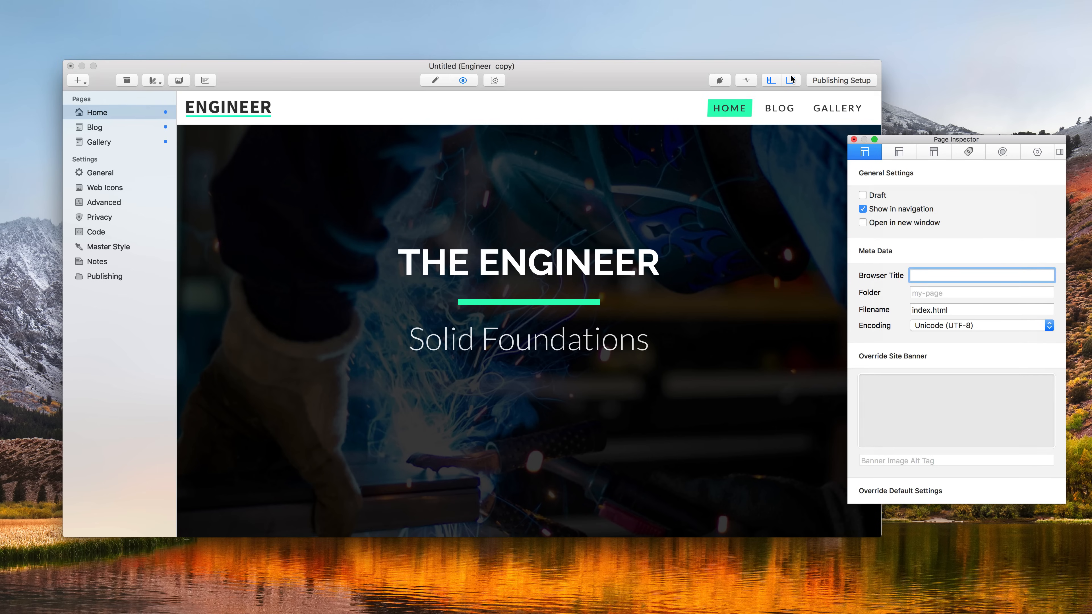
click(180, 80)
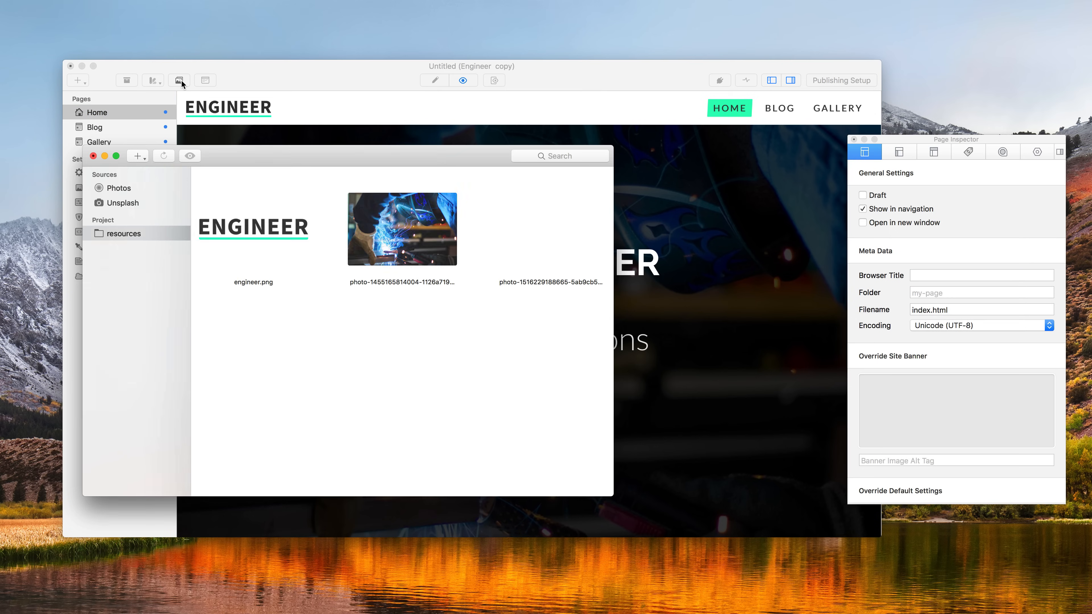
click(129, 203)
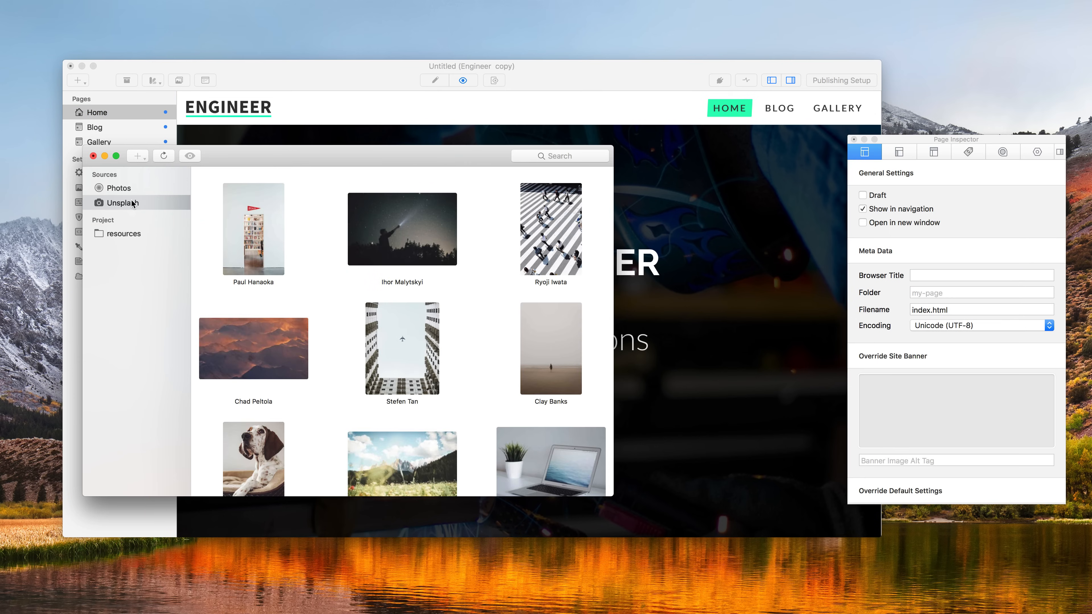
click(567, 157)
text(construction)
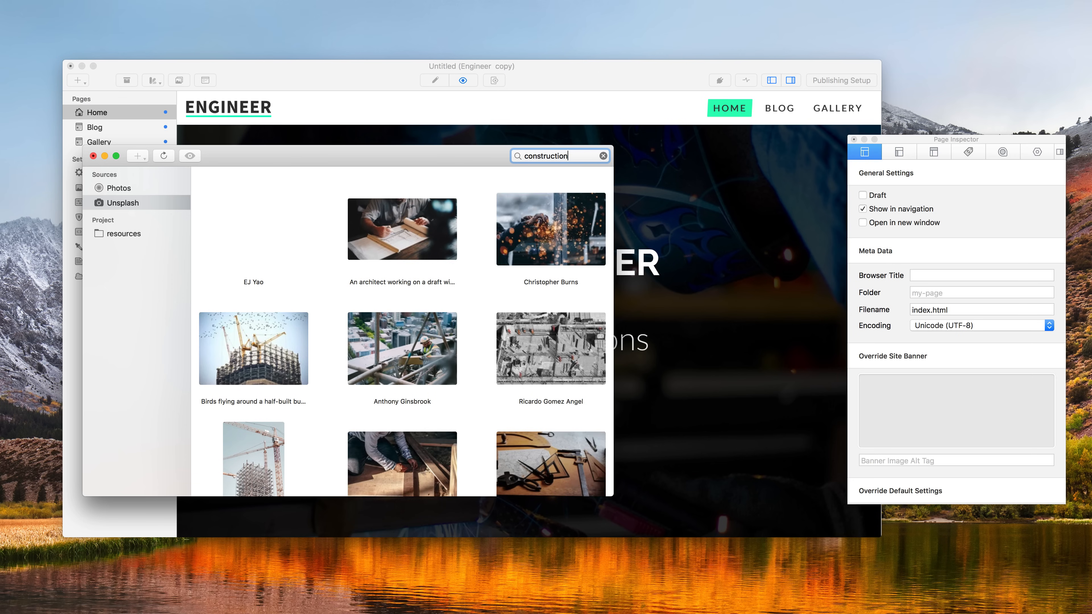
scroll(484, 402, down, 5)
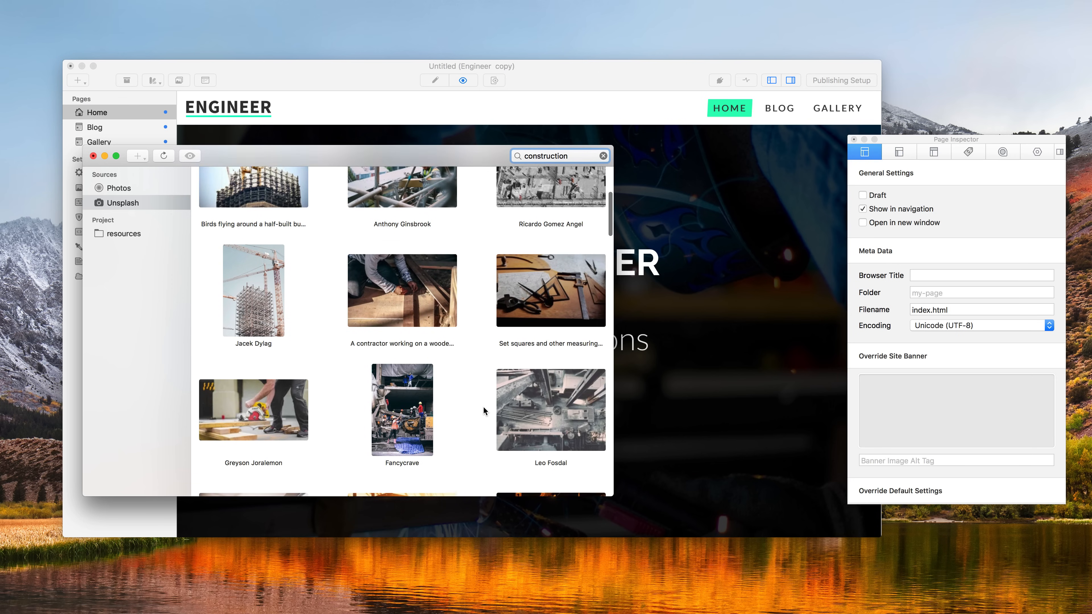
drag(537, 248, 947, 415)
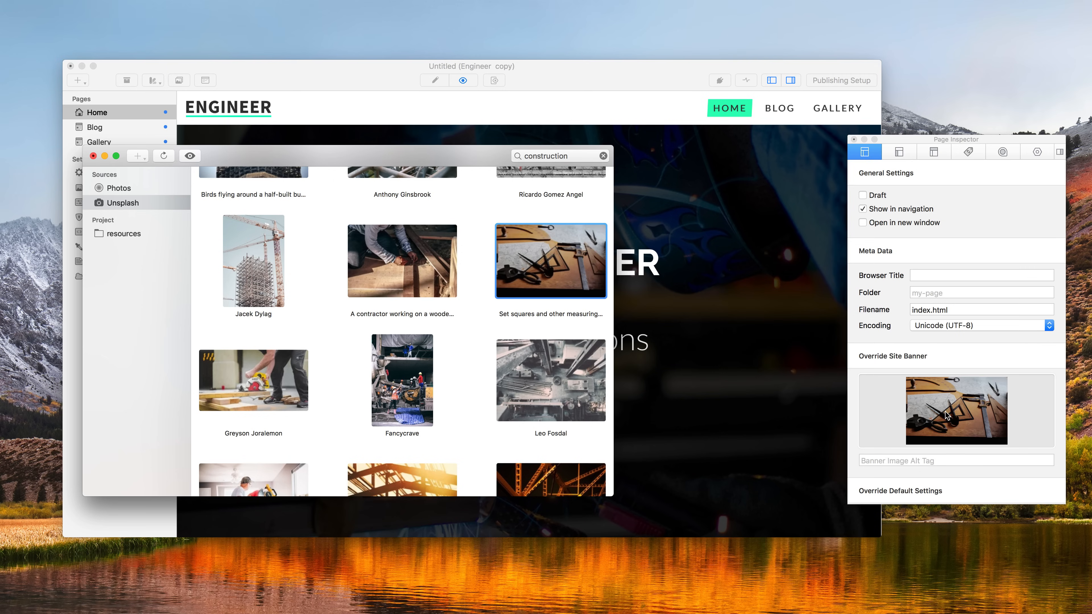
click(93, 156)
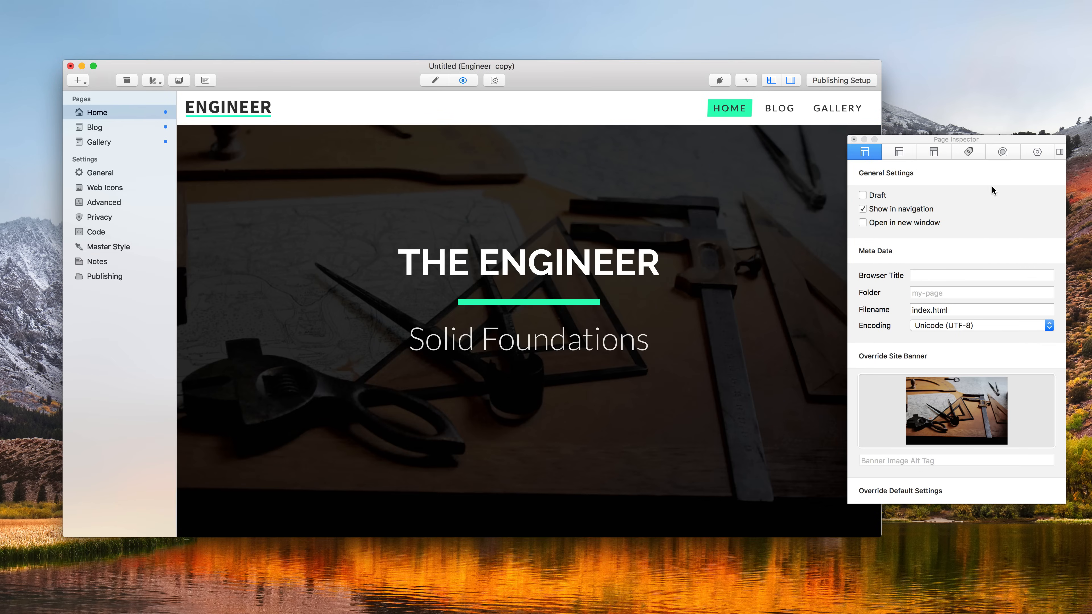
Step: Stop using the master style for the Home page and change its primary colour to orange
click(1002, 152)
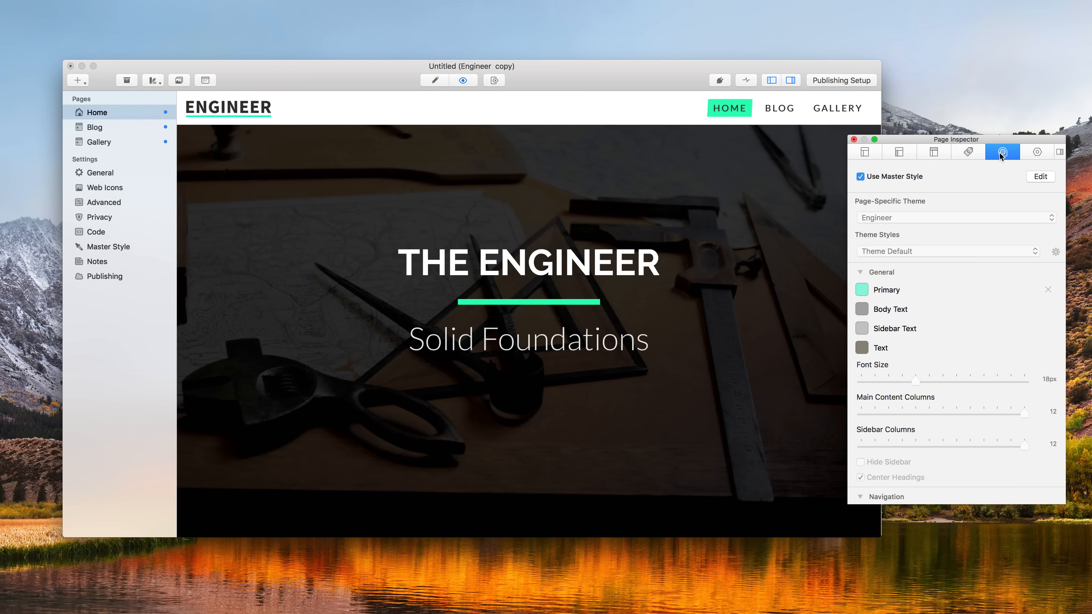
click(891, 177)
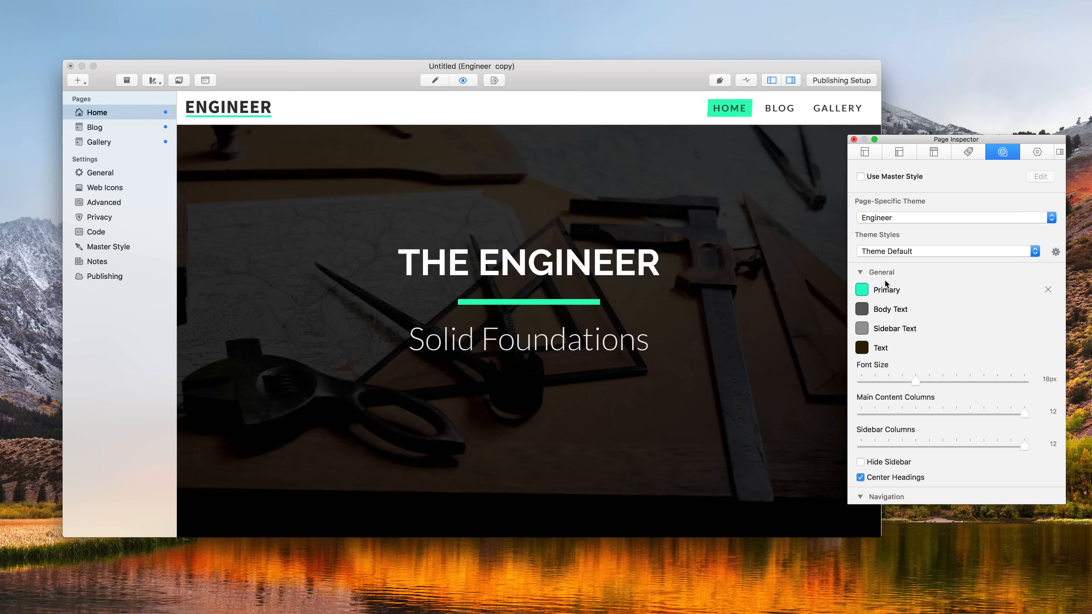
click(862, 291)
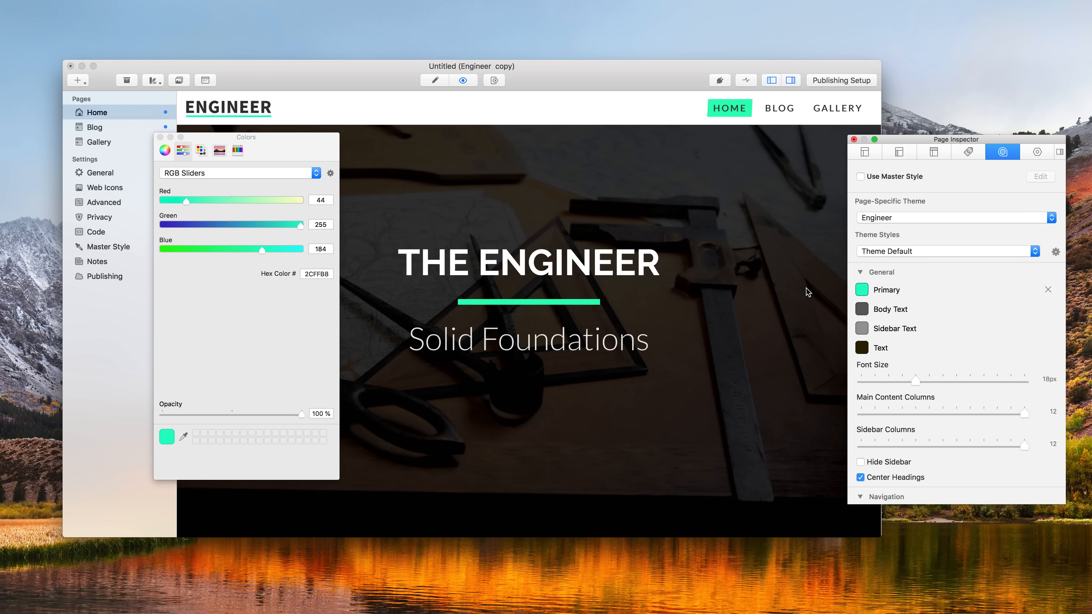
click(166, 151)
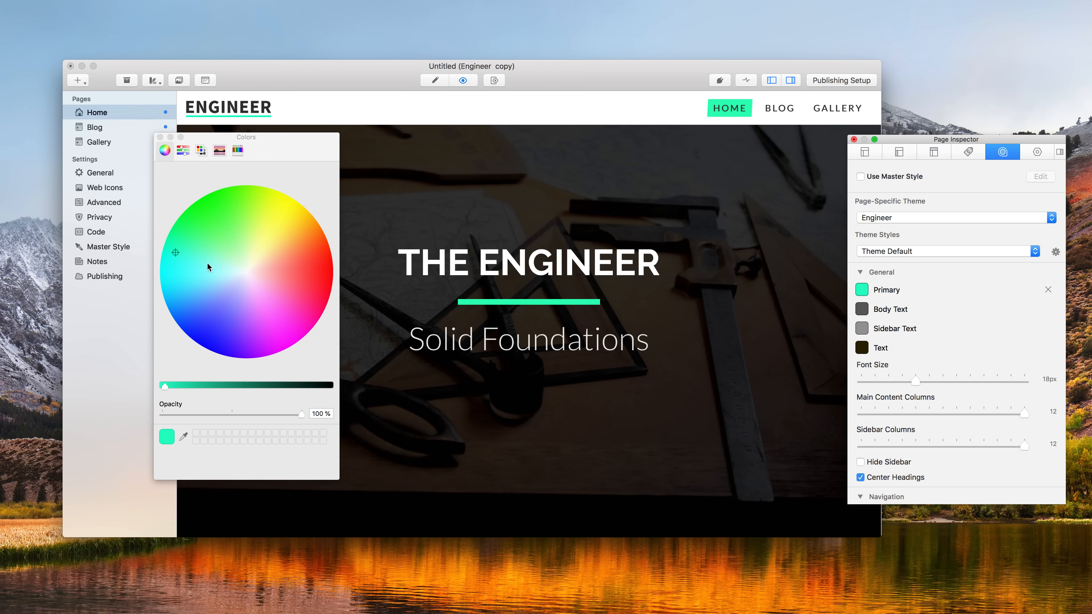
drag(210, 263, 310, 236)
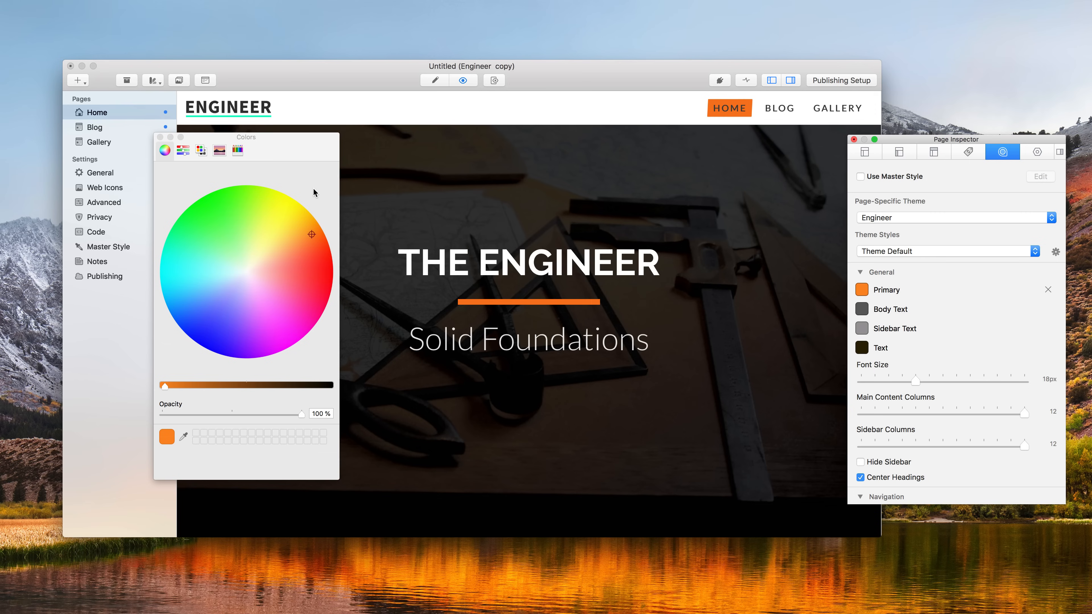
click(160, 137)
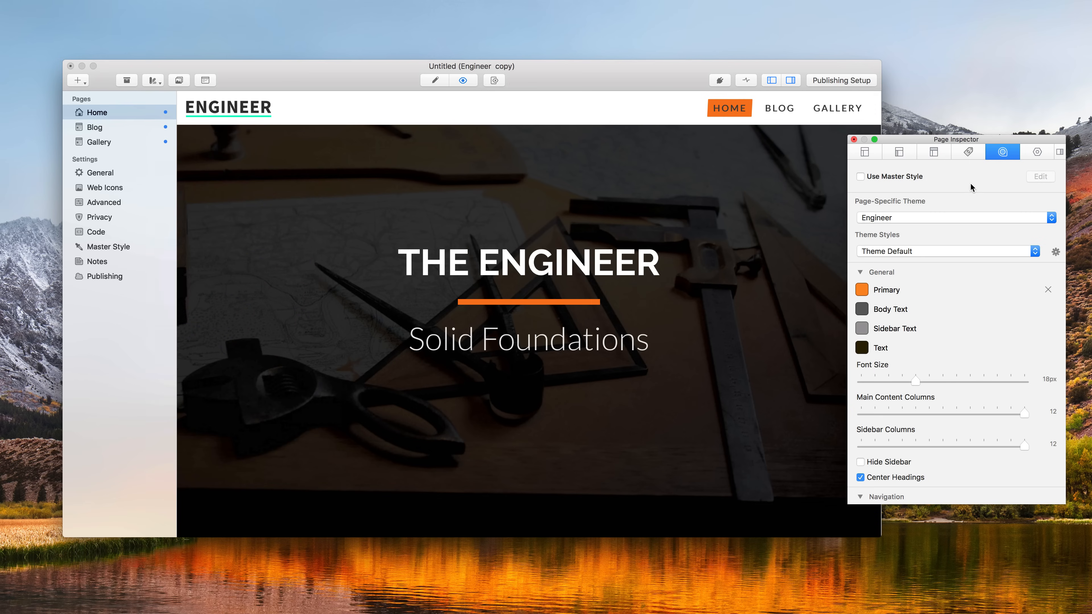
Step: Try the banner background's Brightness filter at 200%, and bring the filter amount down to 100%
scroll(963, 264, down, 2)
scroll(962, 266, down, 15)
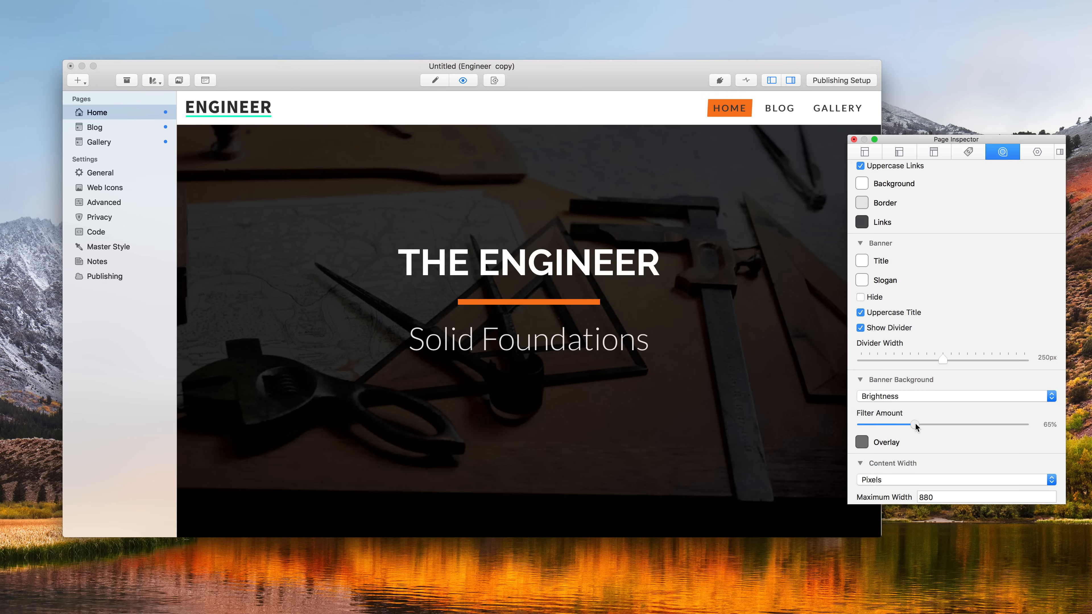
drag(939, 425, 944, 424)
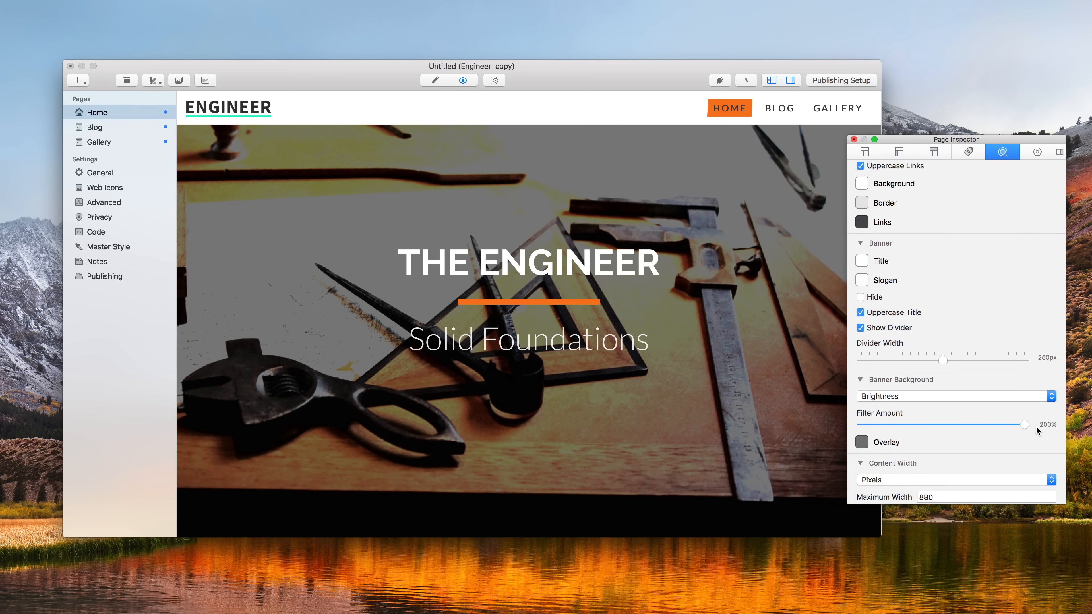
drag(1024, 424, 937, 420)
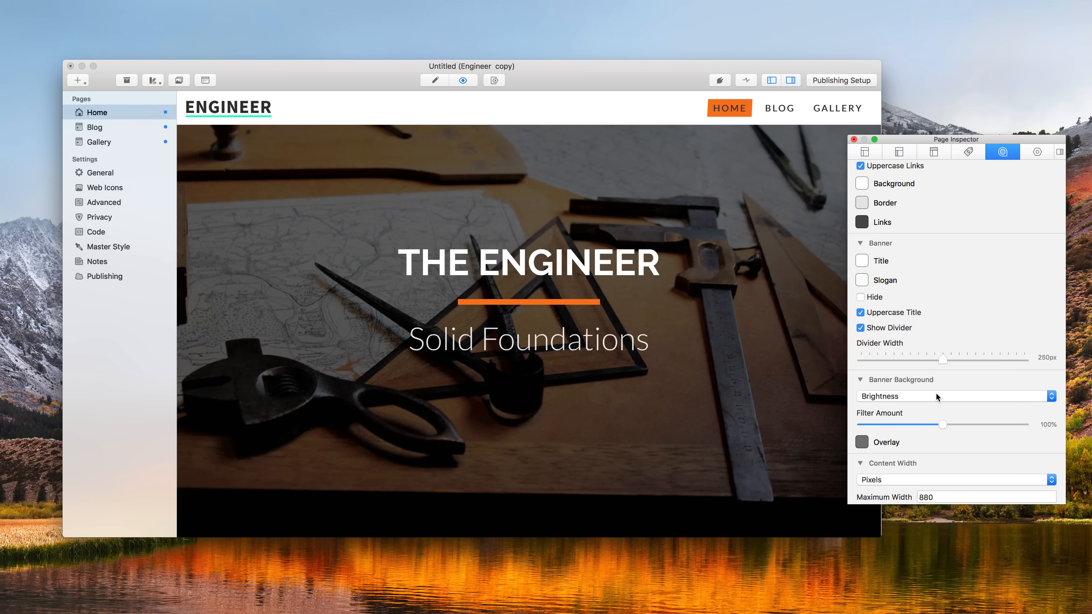
Step: Switch the banner background filter to Saturate and set the filter amount to 177%
click(937, 396)
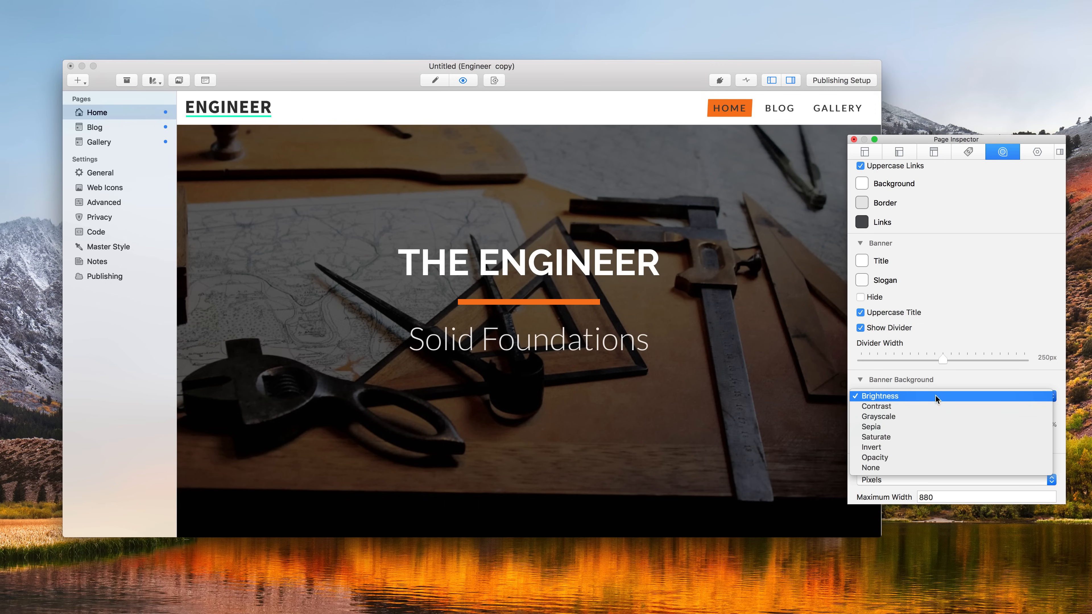
click(926, 436)
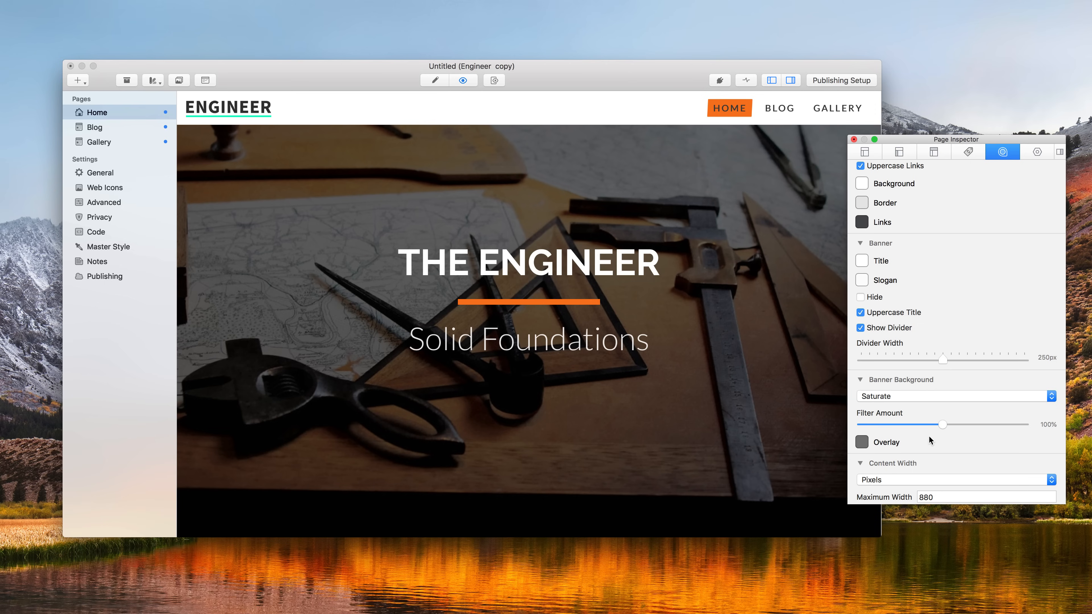
drag(945, 424, 972, 425)
drag(971, 425, 1007, 425)
Step: Try the black banner overlay at 0% opacity and settle on 20%
click(864, 443)
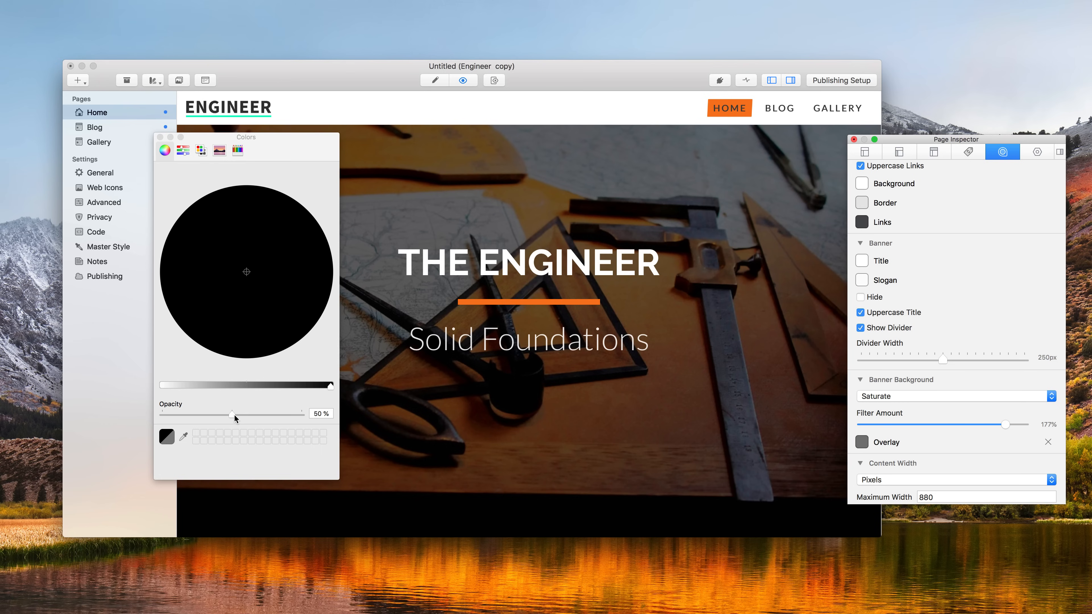
drag(232, 414, 161, 418)
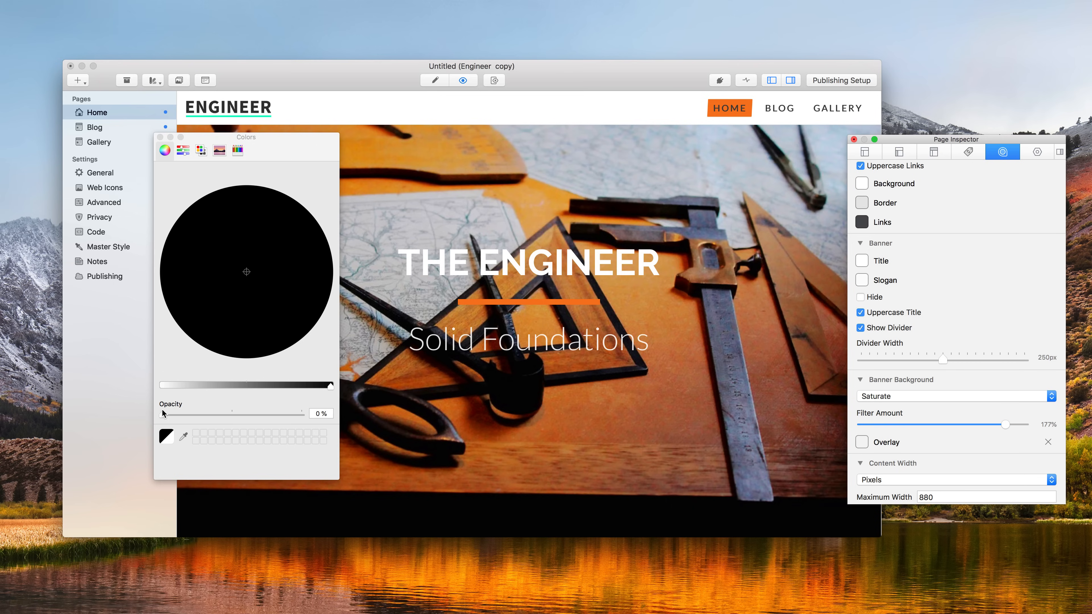
drag(162, 413, 189, 411)
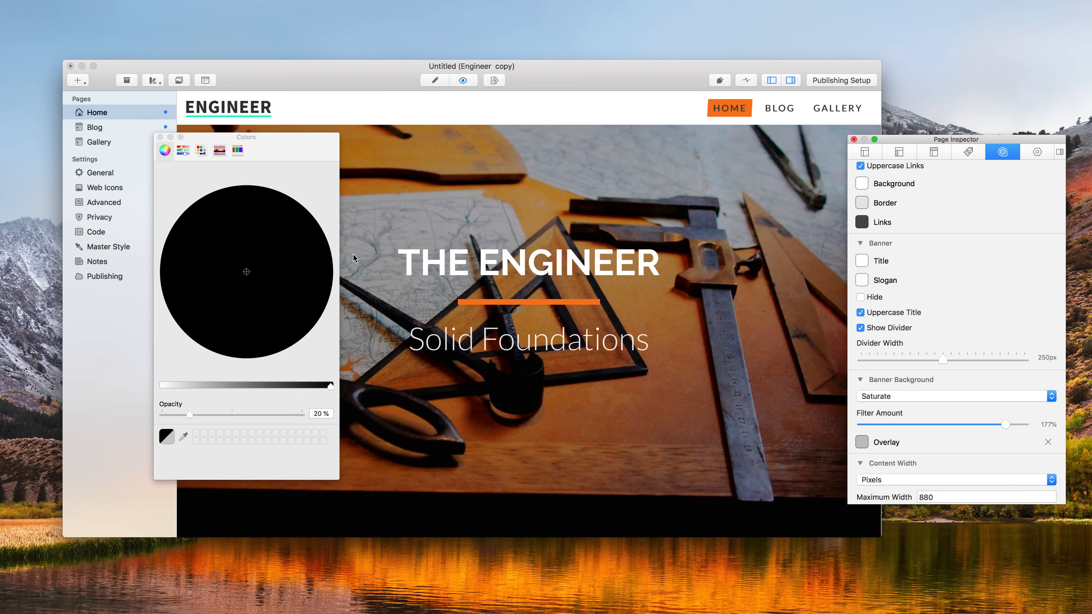
click(160, 138)
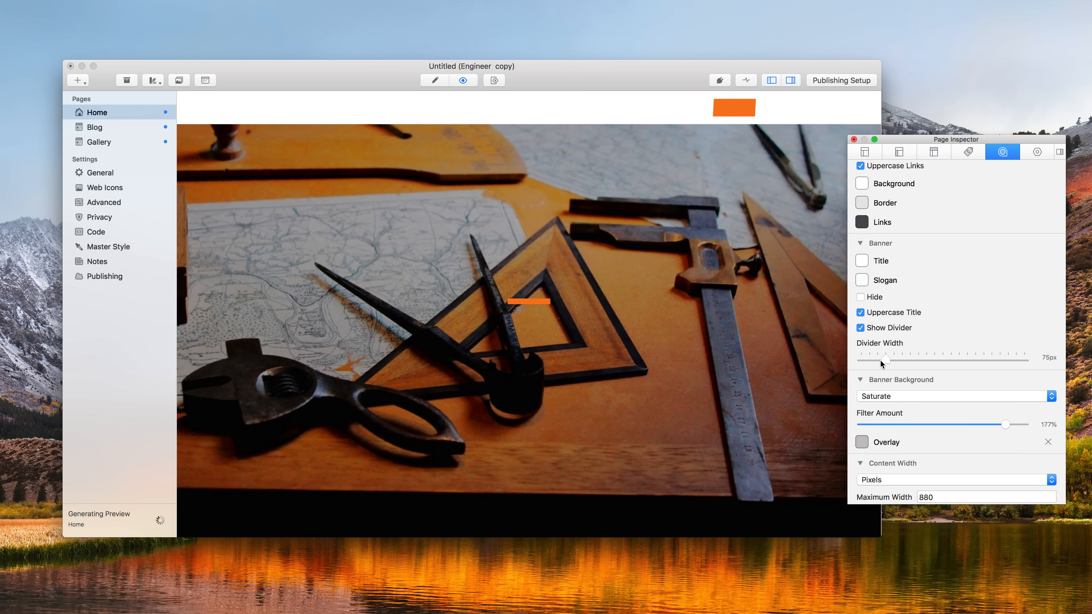
Step: Set the banner's divider width to 500 px and turn the divider off
click(1008, 360)
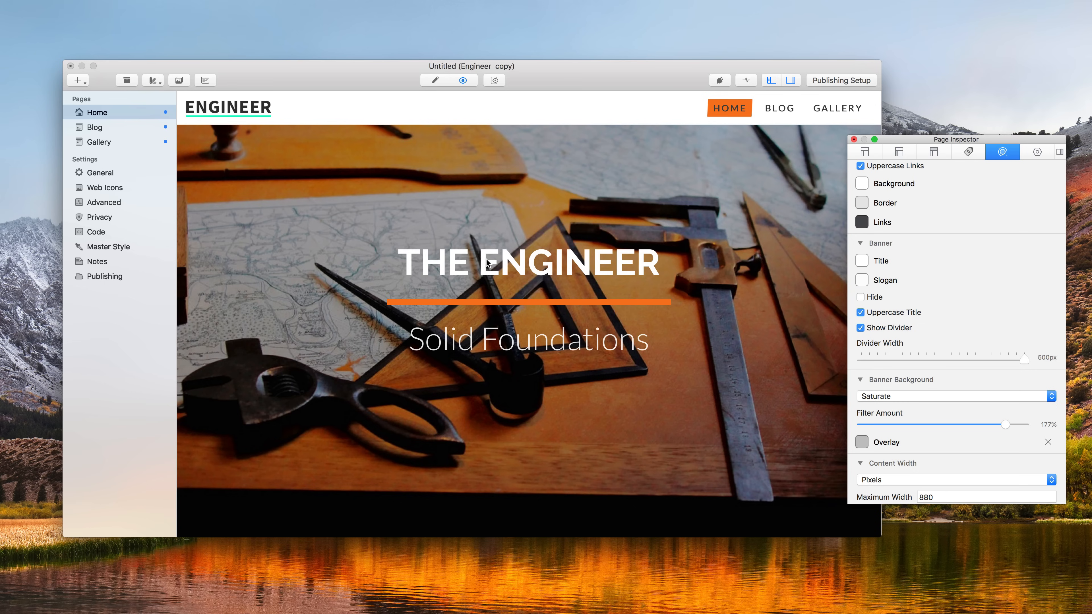
click(859, 328)
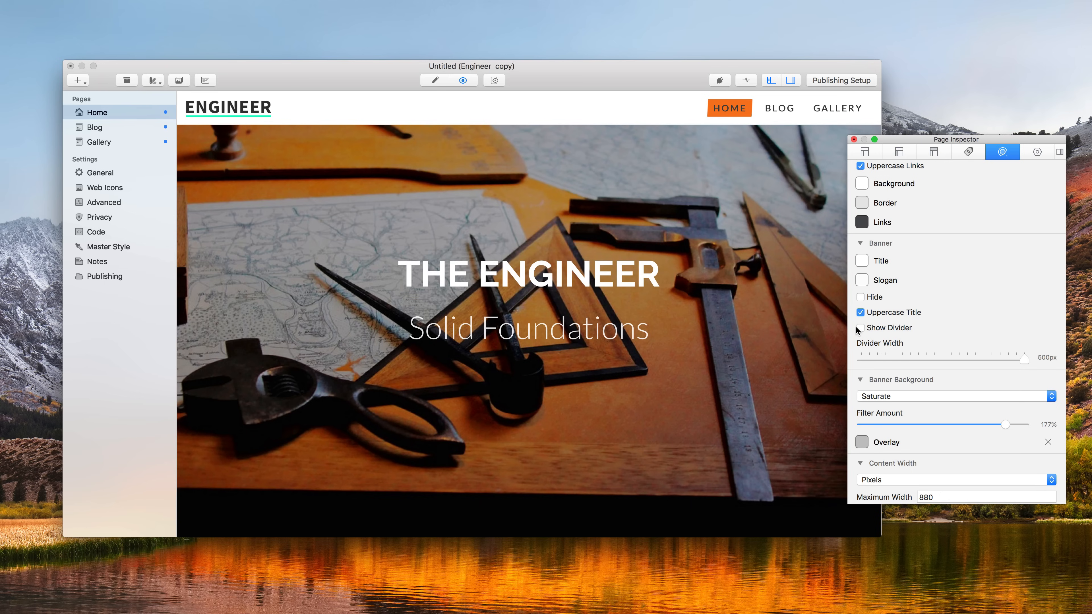
Step: Hide the banner to view the page without it, and show it again
click(861, 297)
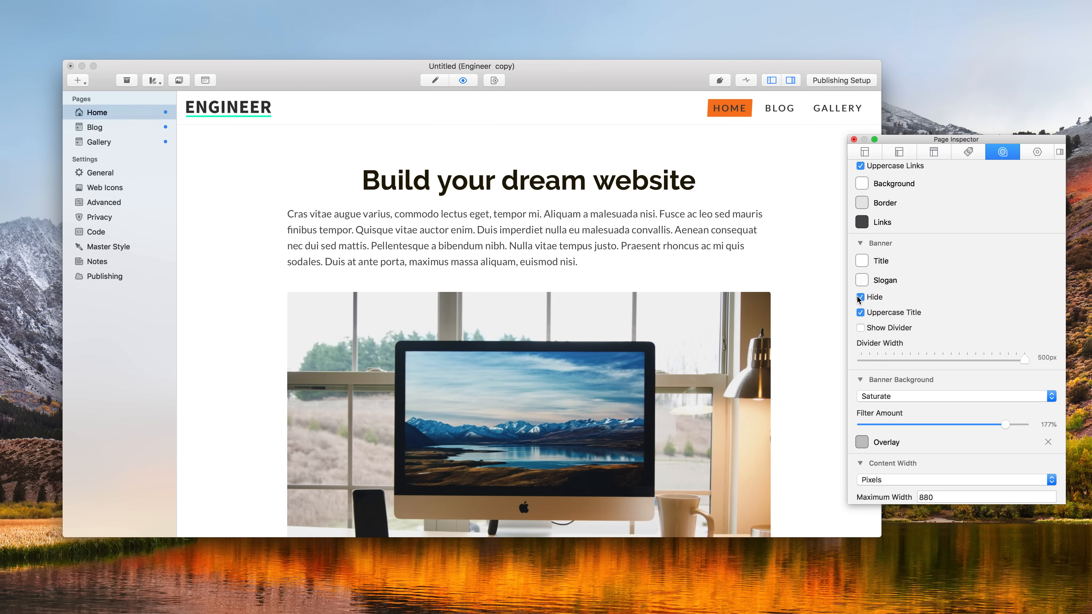
click(859, 297)
Step: Set the content width to Percentage with a maximum width of 90 and check the page content in the preview
scroll(958, 367, down, 1)
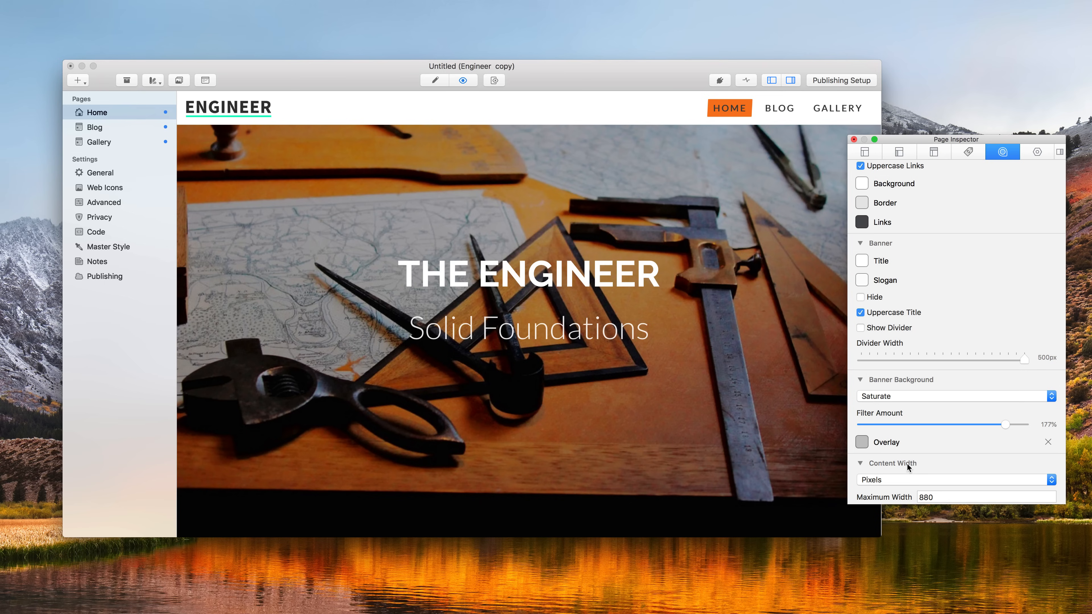
double_click(930, 497)
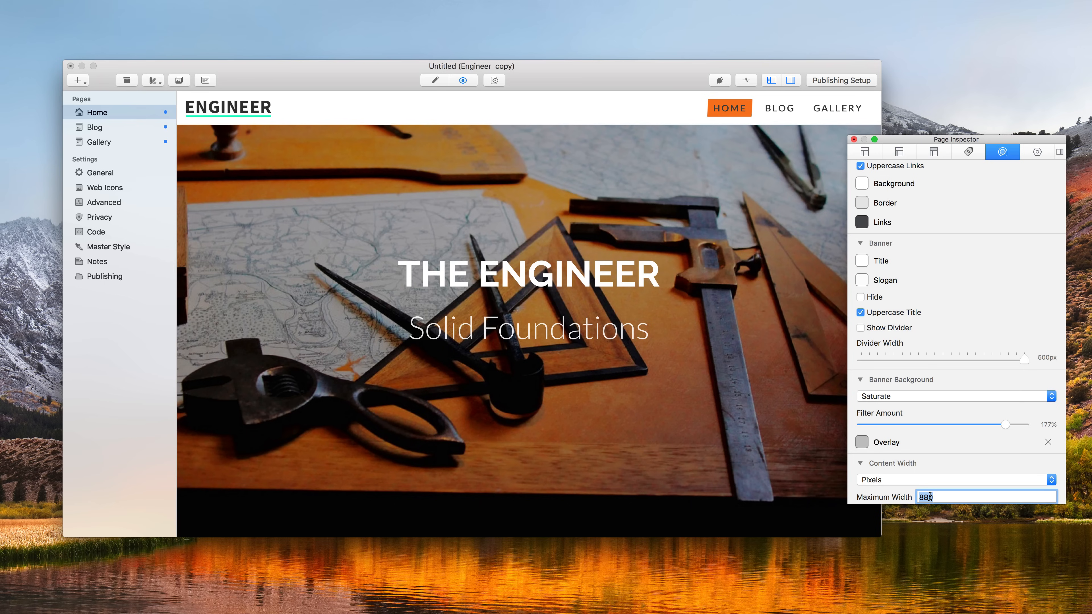
click(929, 484)
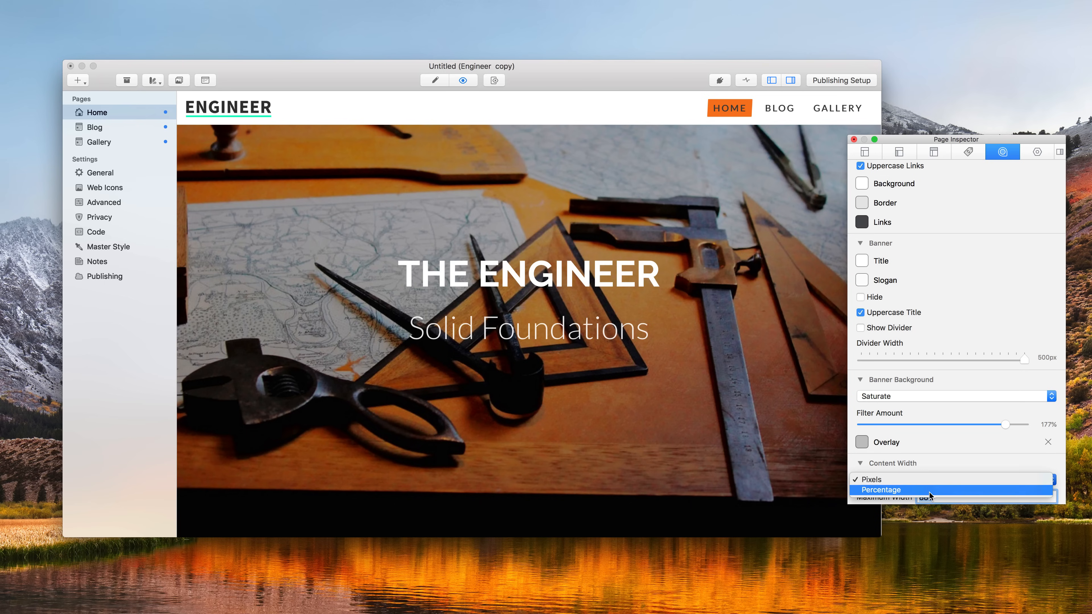
click(929, 491)
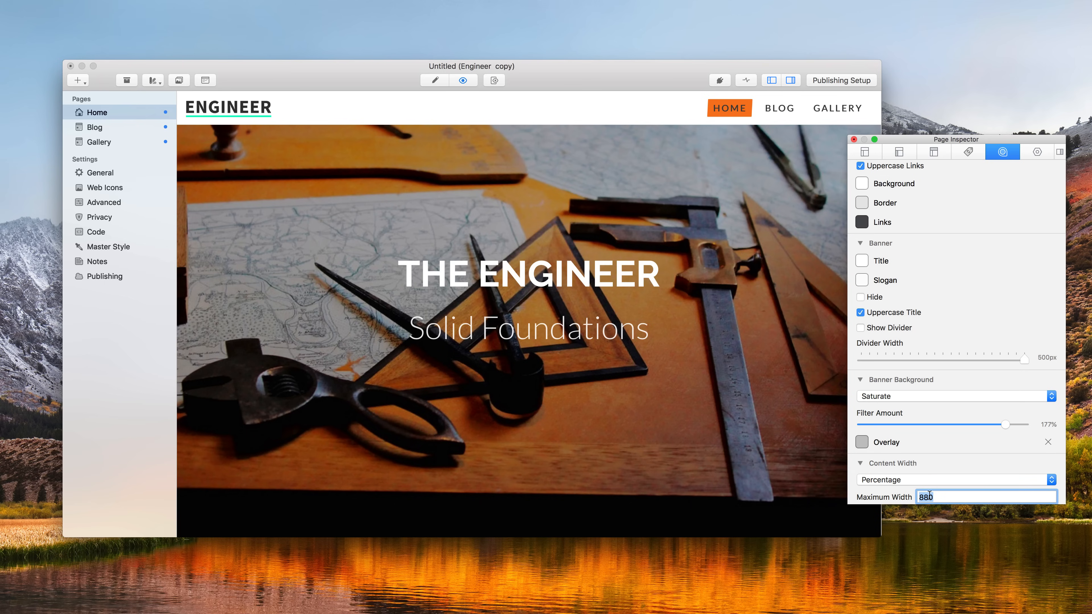
text(90)
key(Return)
scroll(593, 436, down, 5)
scroll(593, 437, down, 5)
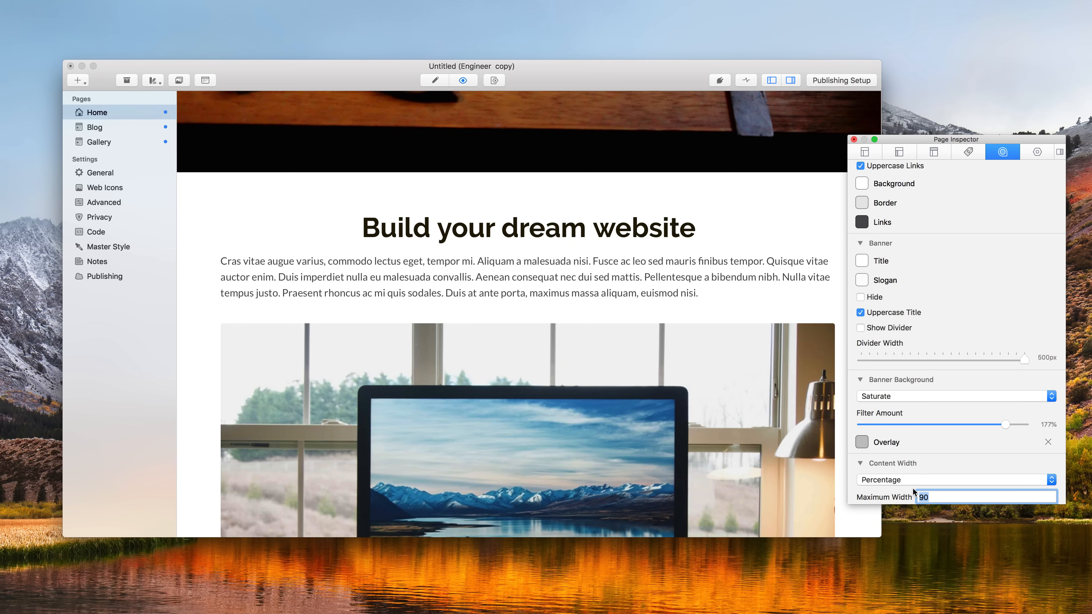
Step: Try a maximum content width of 65 percent and check the page content in the iPhone simulator
key(Return)
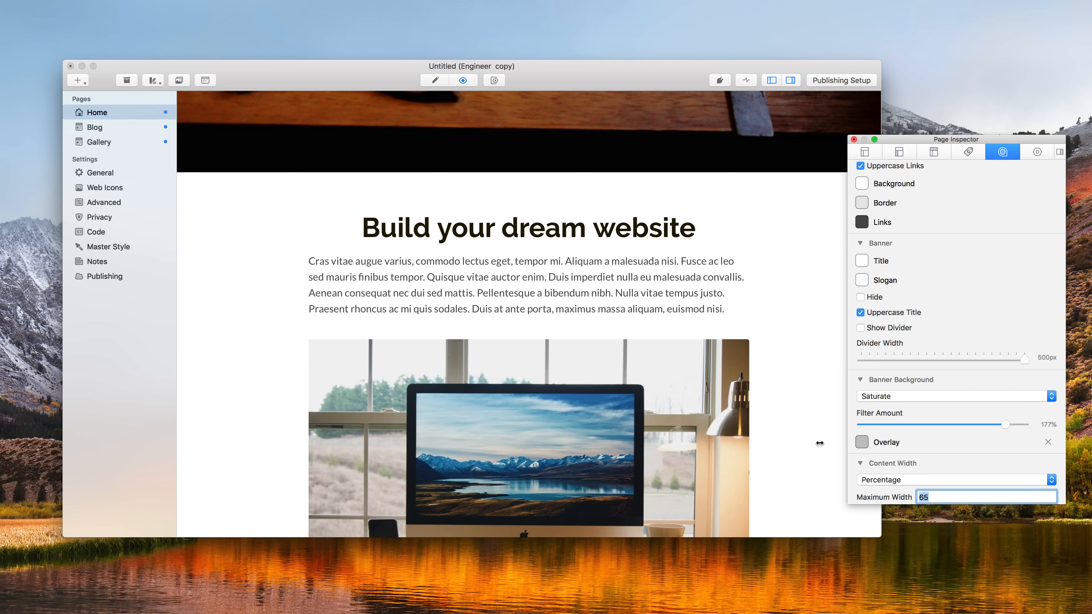
click(529, 274)
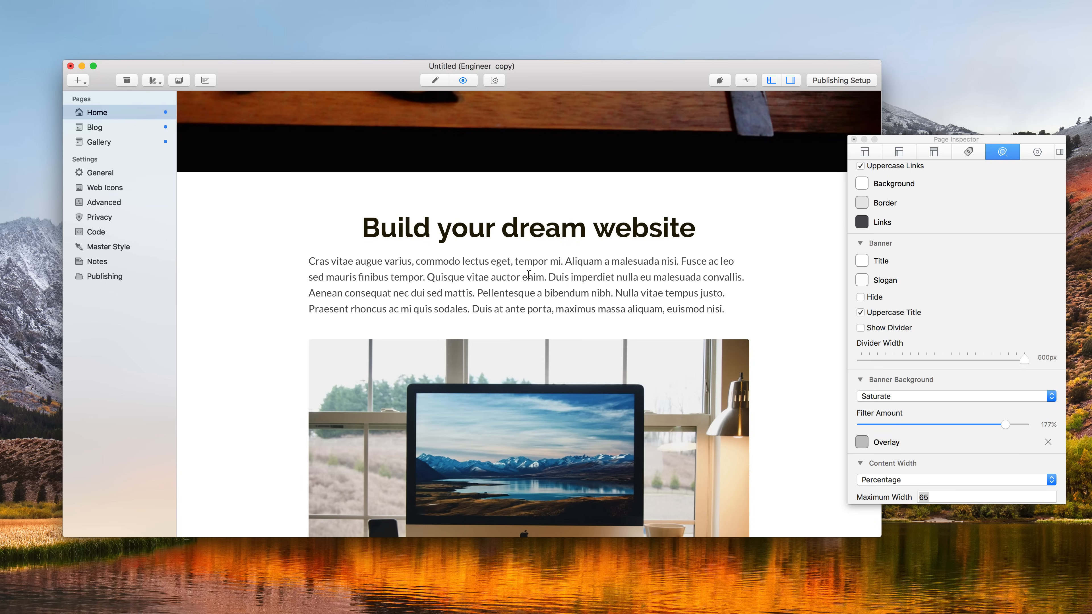
click(494, 80)
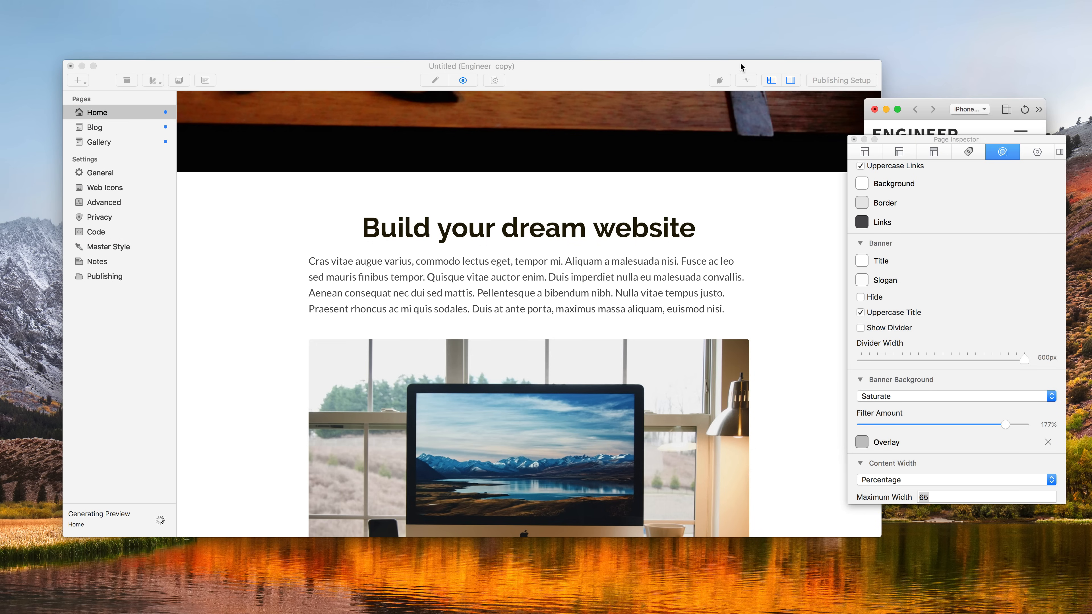
drag(947, 109, 588, 123)
scroll(586, 289, down, 10)
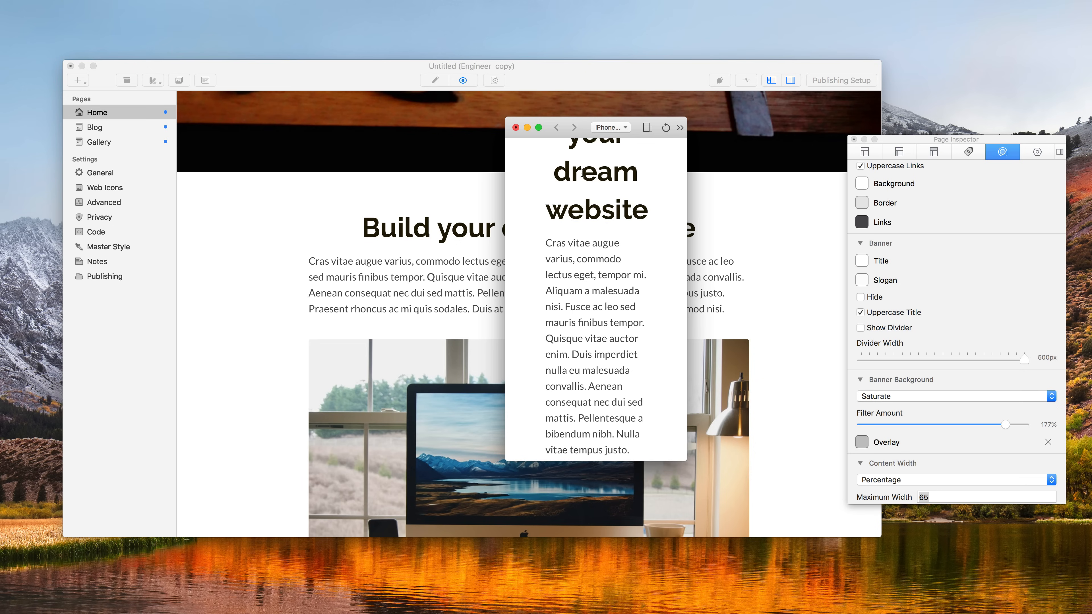
Step: Set the maximum content width to 90, check the content in the iPhone simulator and close the simulator
click(928, 497)
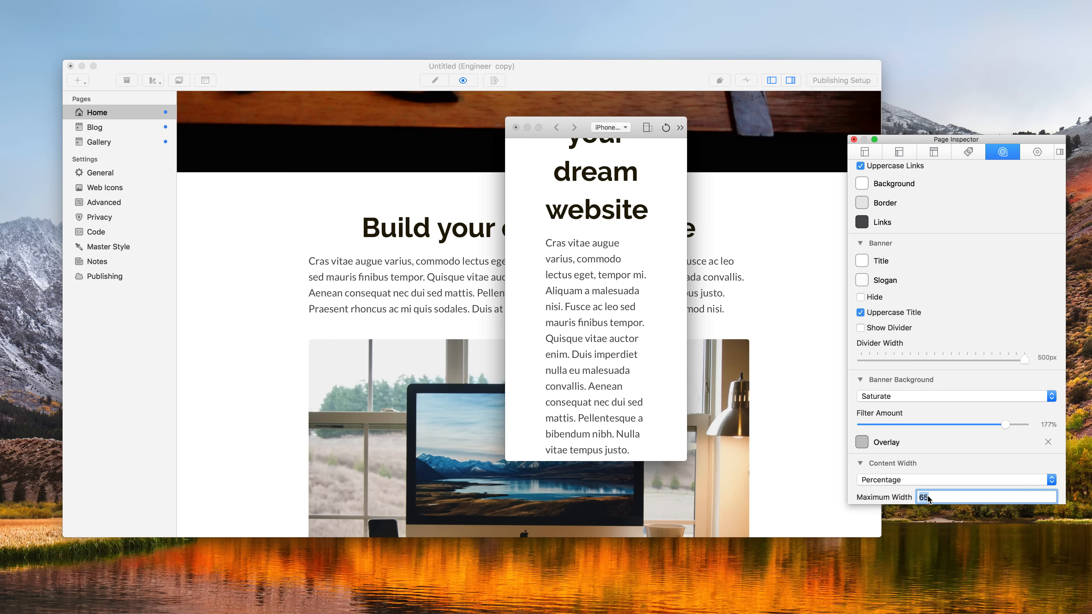
text(90)
key(Return)
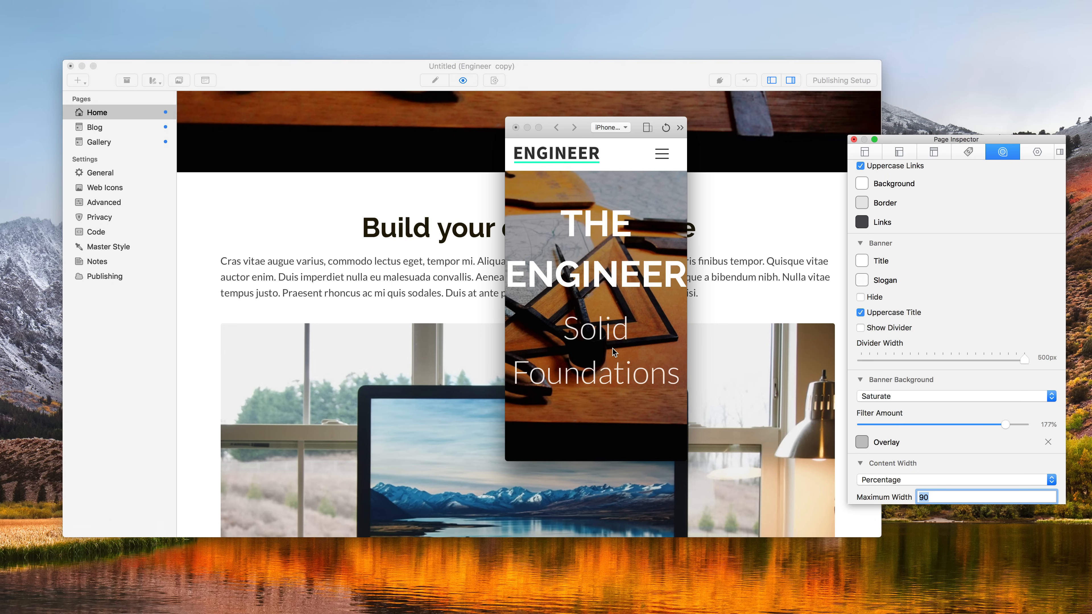
scroll(614, 351, down, 10)
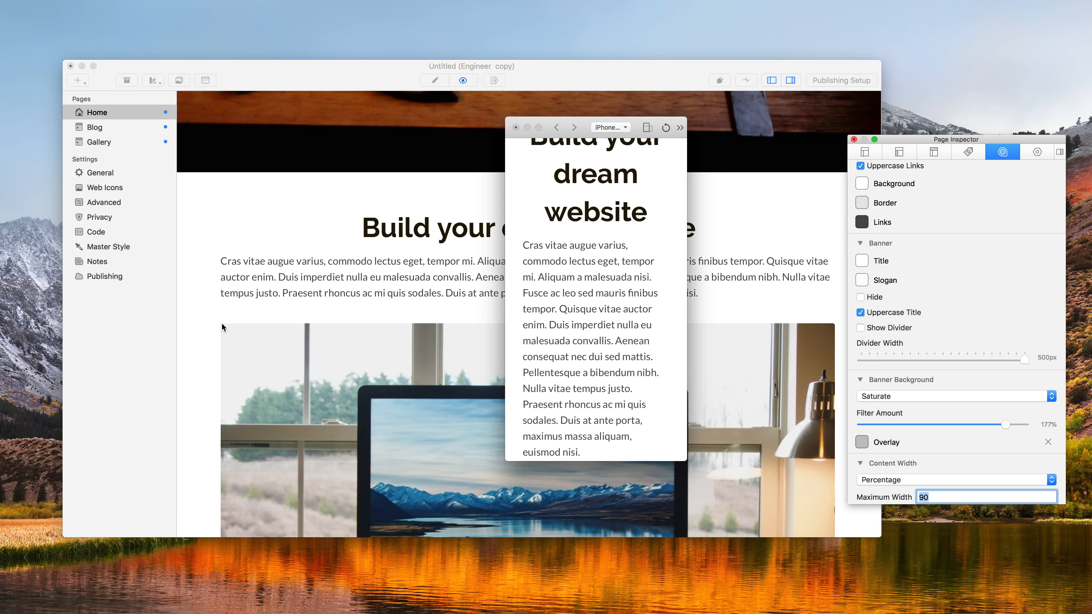
click(515, 127)
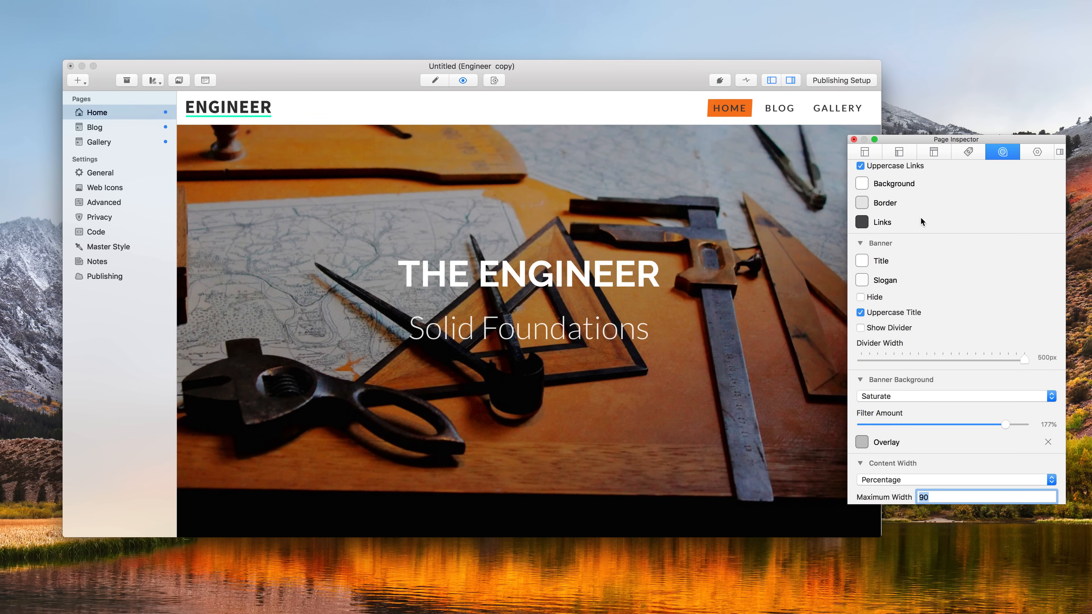
Step: Close the Engineer project and open the Mountains example project in preview
scroll(920, 216, up, 10)
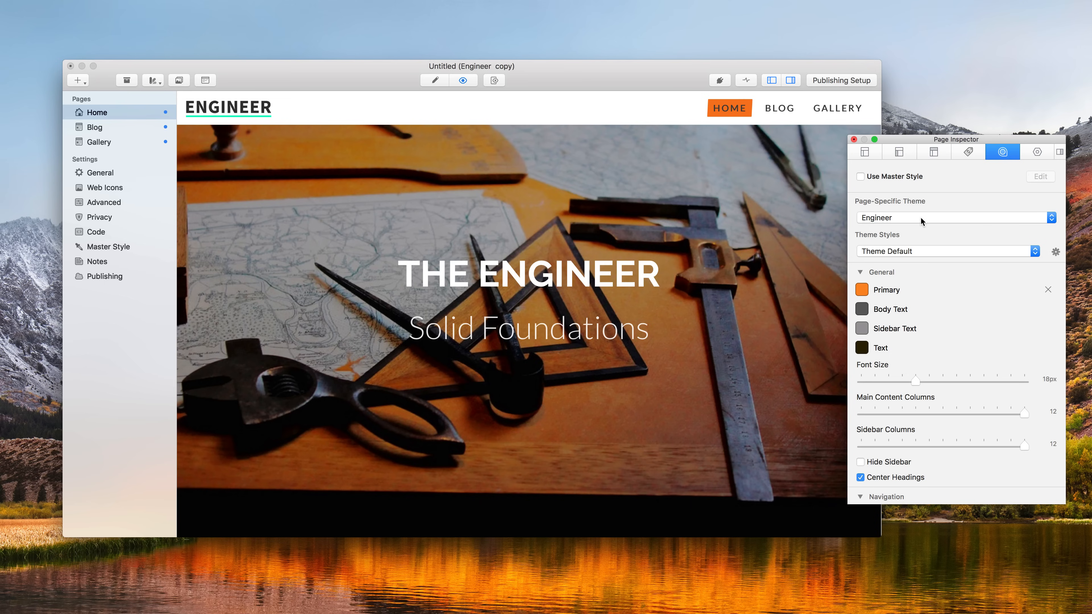
click(71, 66)
click(434, 148)
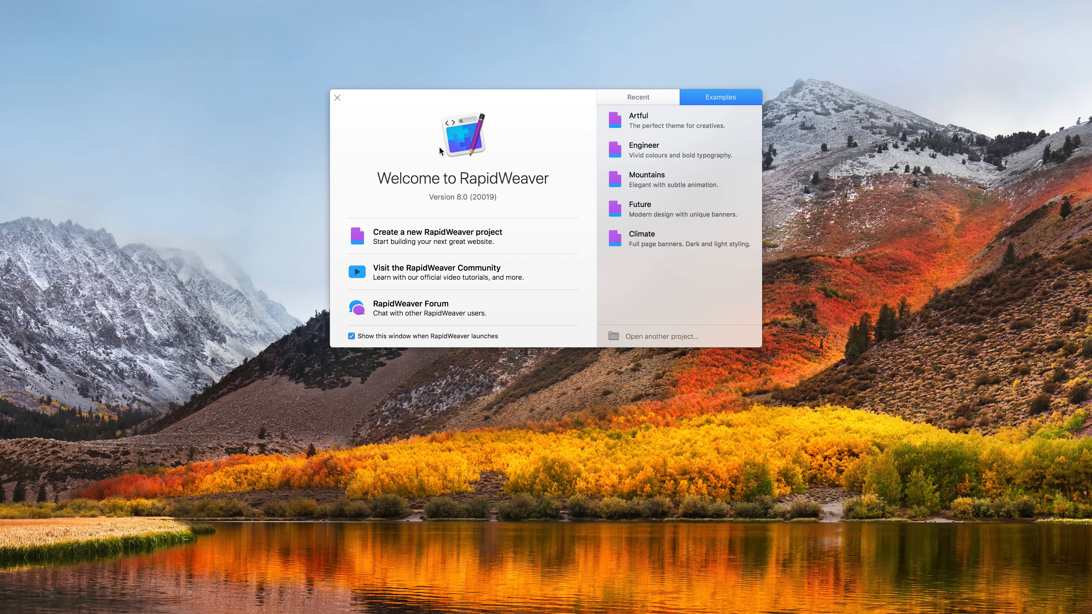
double_click(644, 181)
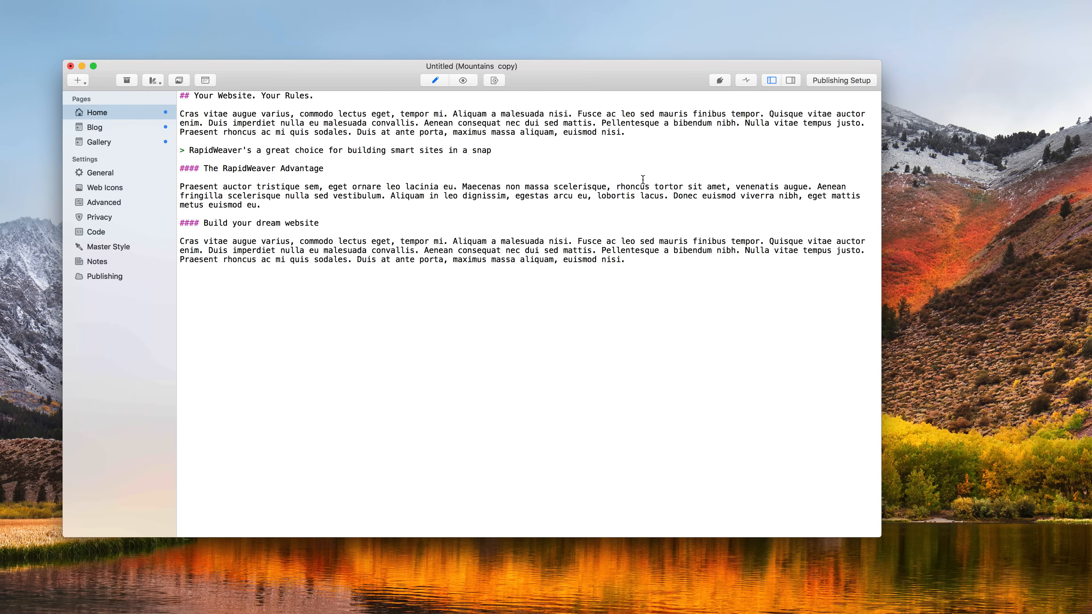
click(463, 81)
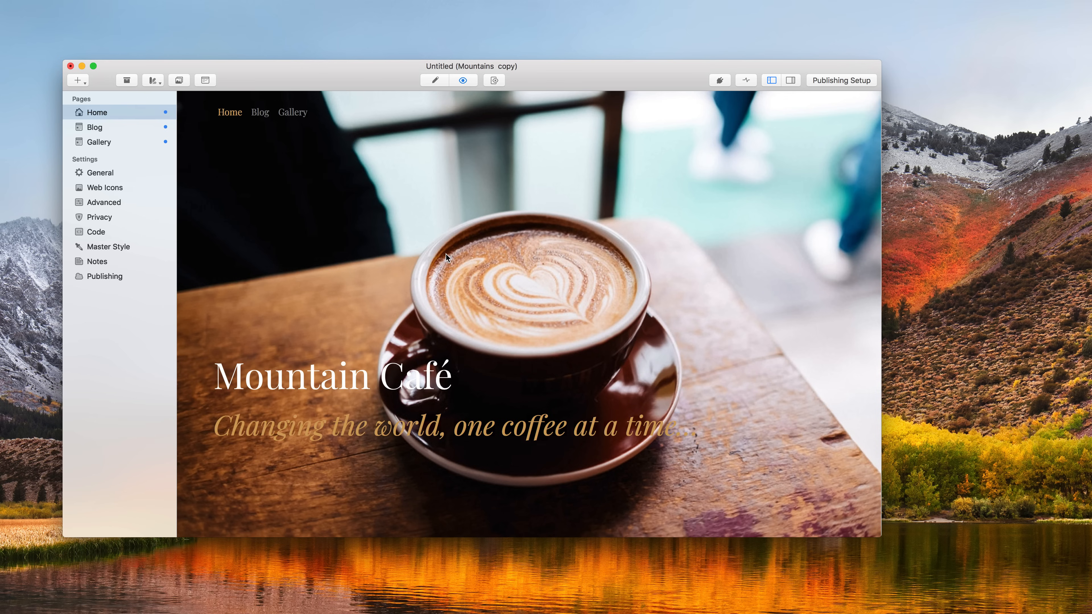
Step: Examine the Mountains home page preview, from the banner down to the main content and sidebar
scroll(446, 255, down, 10)
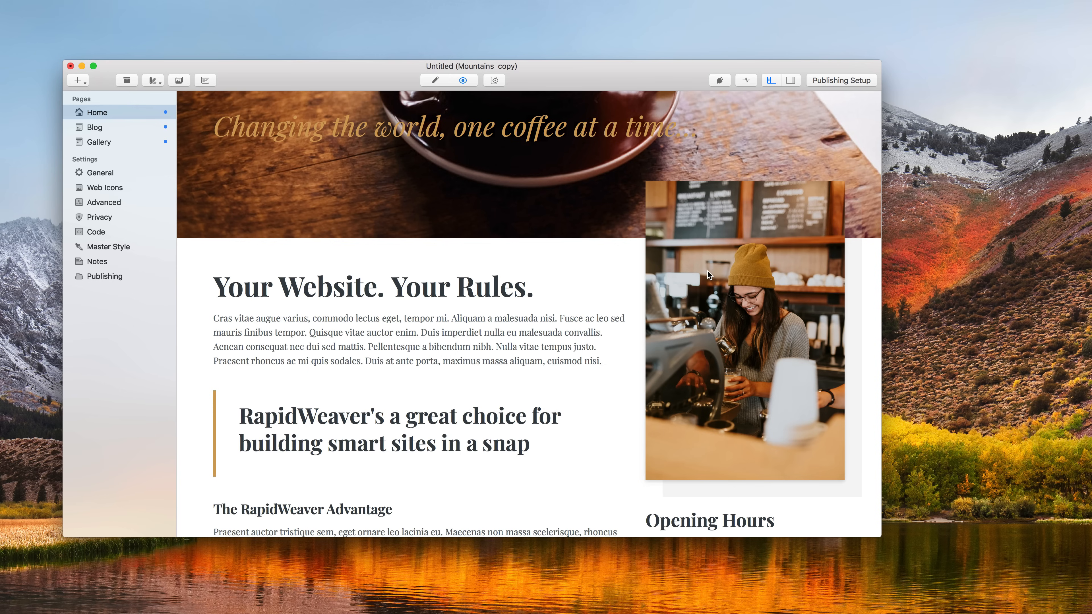
scroll(708, 274, up, 10)
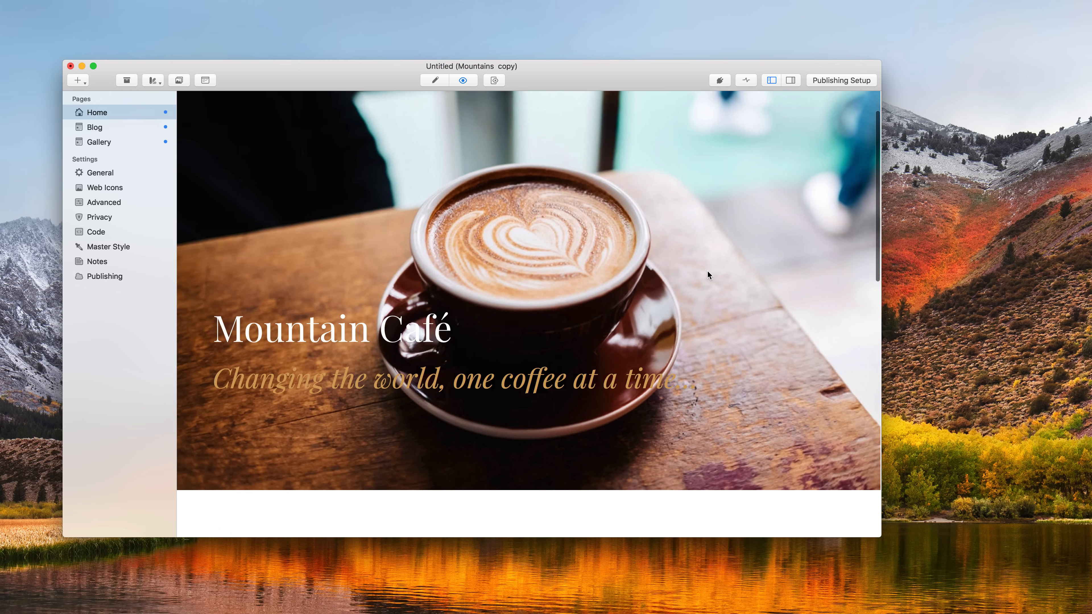
scroll(708, 271, down, 5)
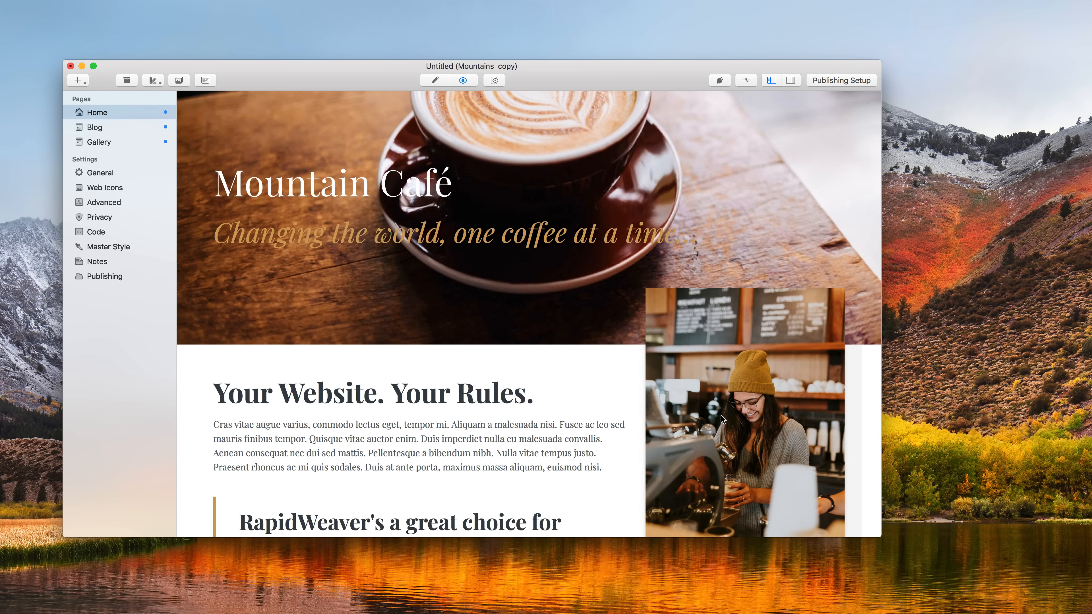
scroll(772, 430, down, 3)
scroll(772, 431, down, 2)
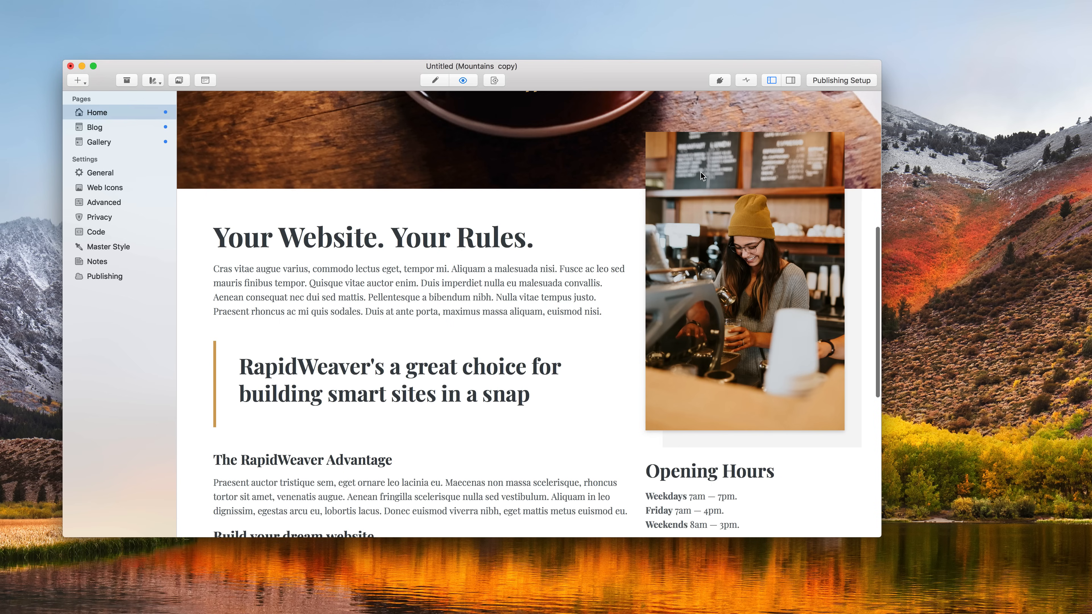
scroll(701, 175, up, 5)
scroll(701, 176, up, 3)
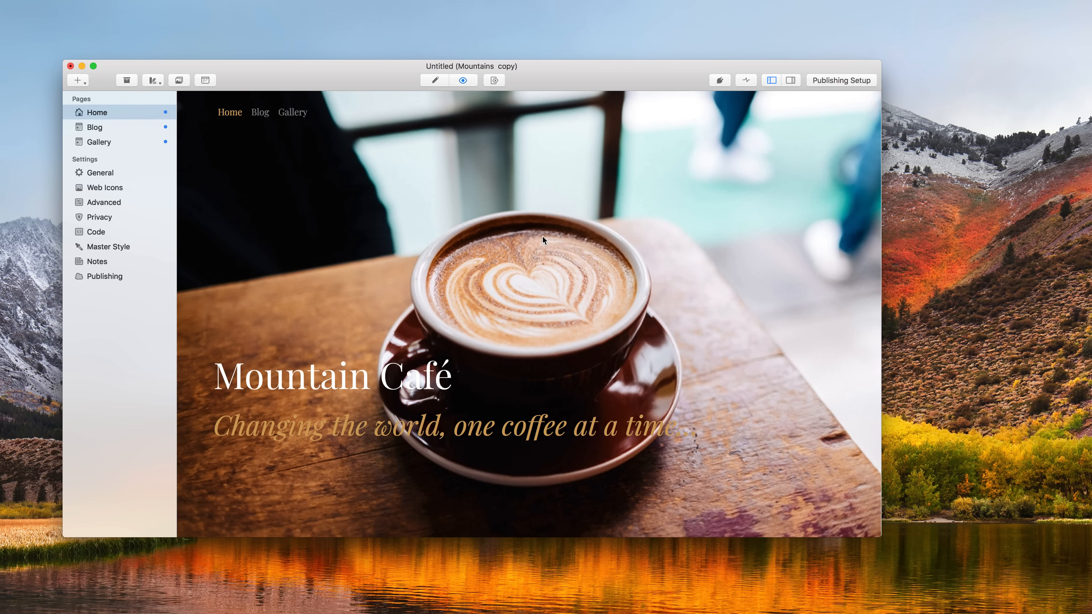
Step: Remove the coffee cup image from the home page's site banner override
click(790, 81)
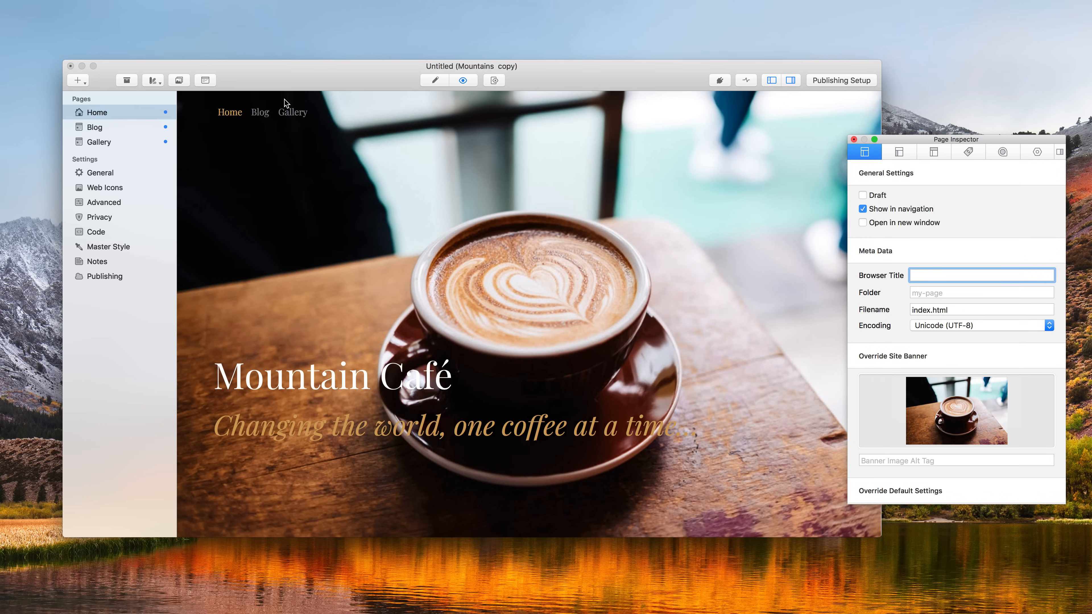
click(957, 385)
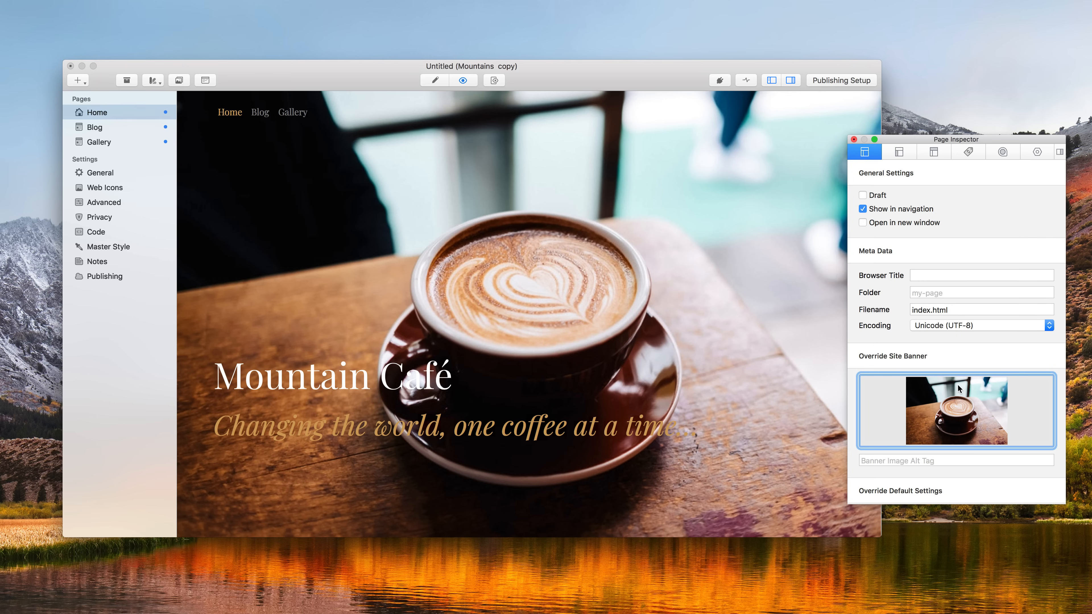
key(BackSpace)
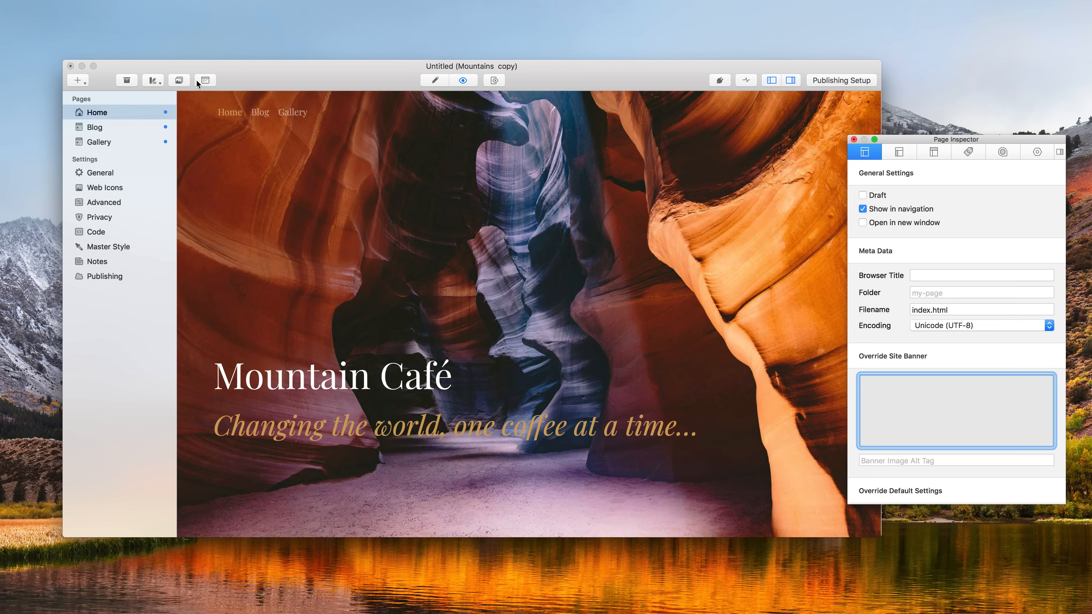
Step: Search the Unsplash photo source for "mountains"
click(186, 80)
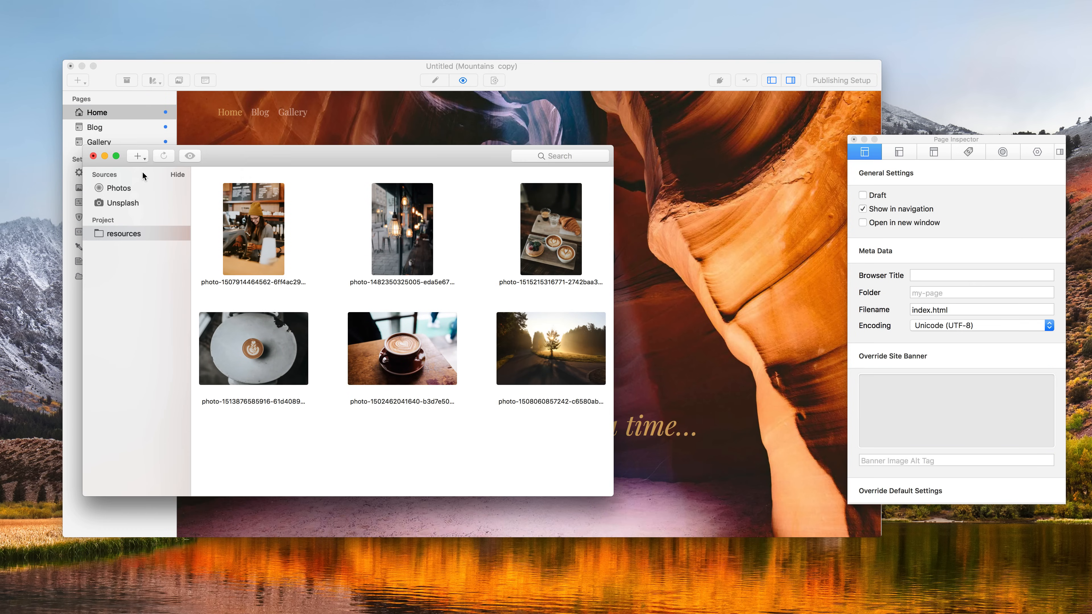
click(129, 202)
click(562, 156)
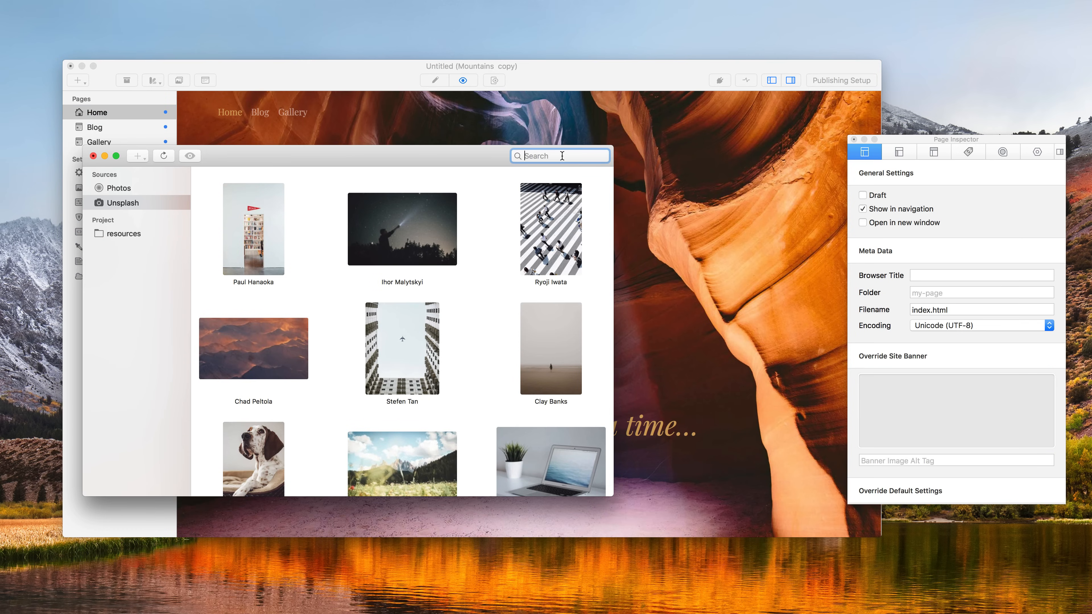
text(mountains)
key(Return)
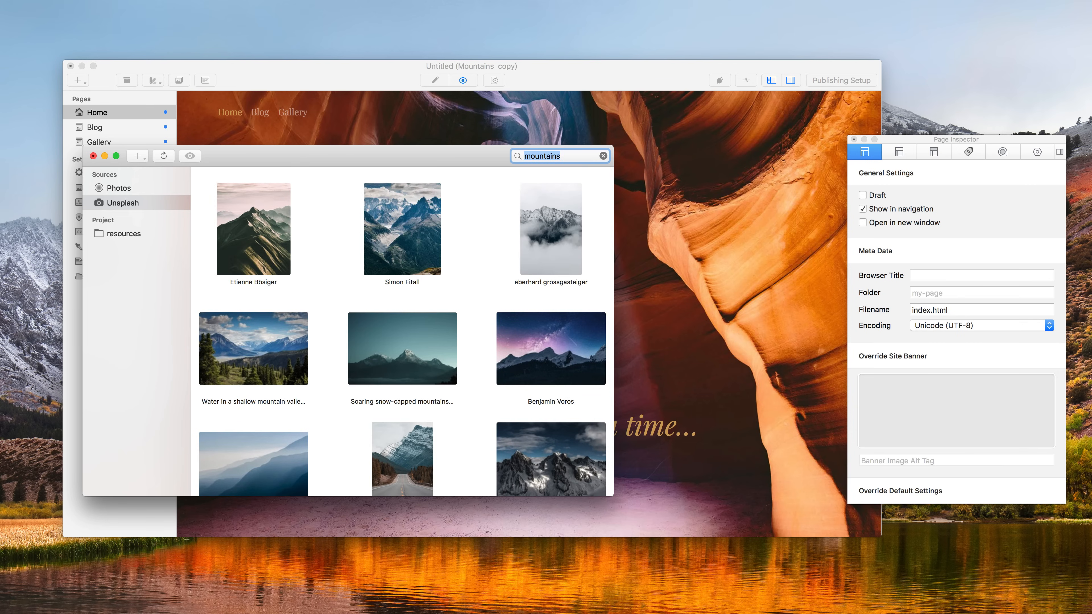
Step: Use the Unsplash photo of a mountain lake with a tree-lined path as the home page's override banner and close the photo browser
scroll(502, 326, down, 5)
scroll(502, 325, down, 10)
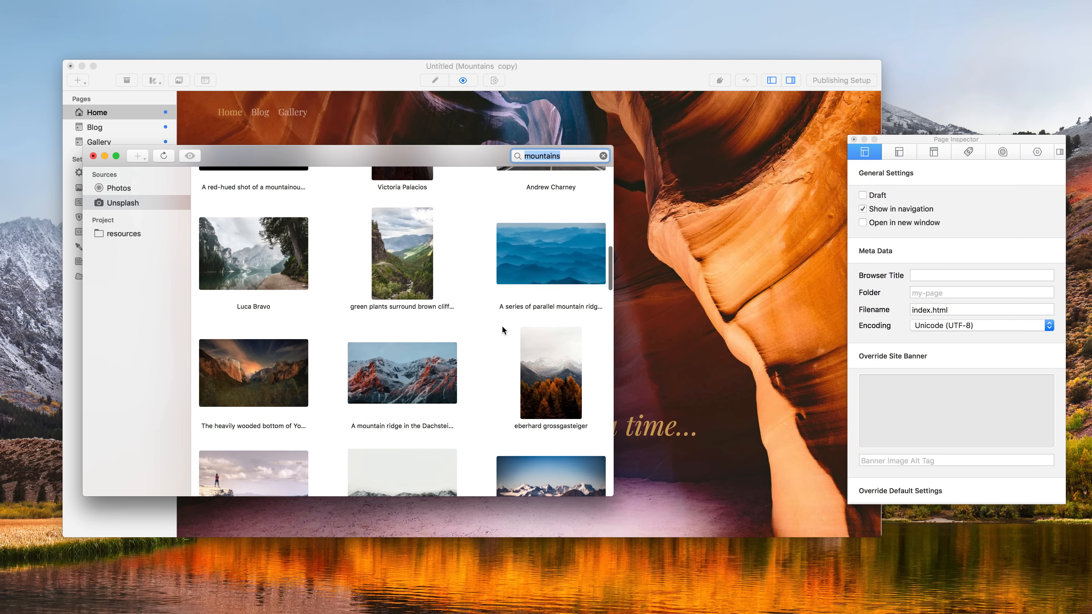
drag(250, 263, 969, 424)
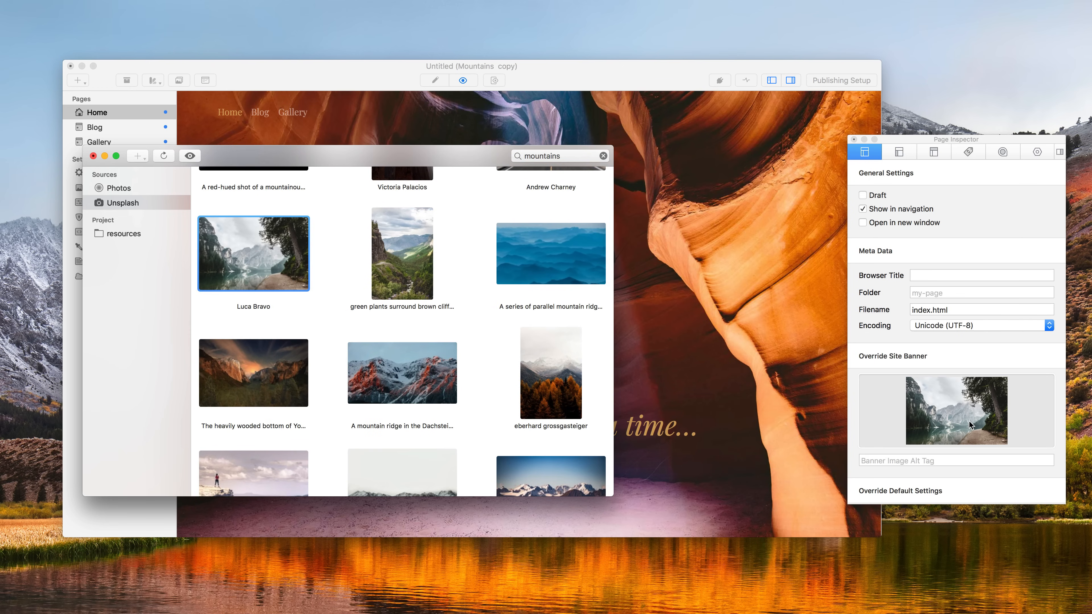
click(93, 155)
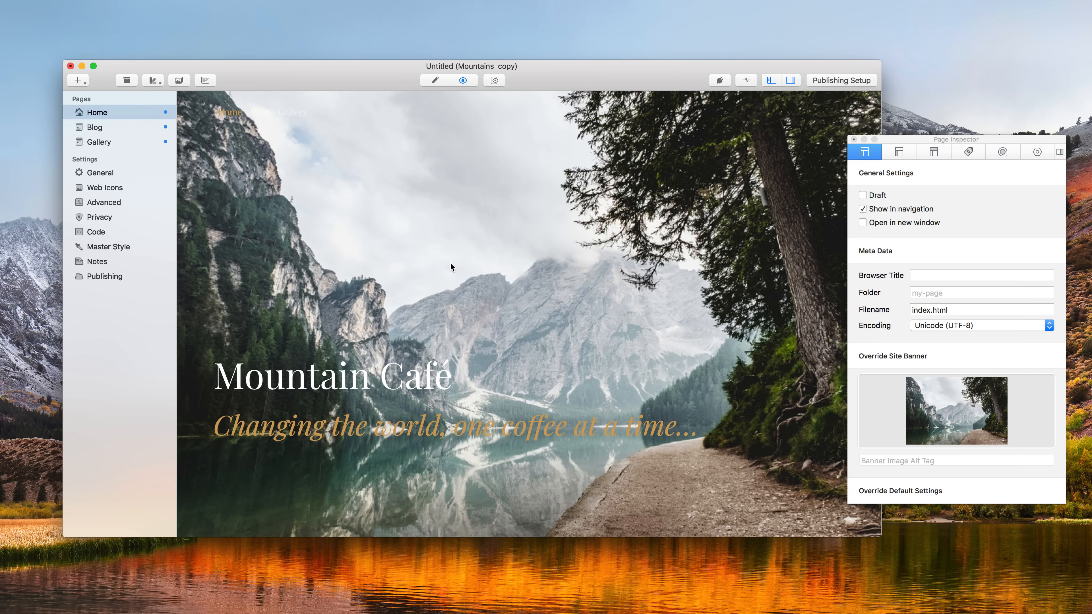
Step: Turn off Use Master Style for the home page to enable its own Mountains theme settings
drag(245, 373, 418, 370)
click(381, 419)
click(1004, 153)
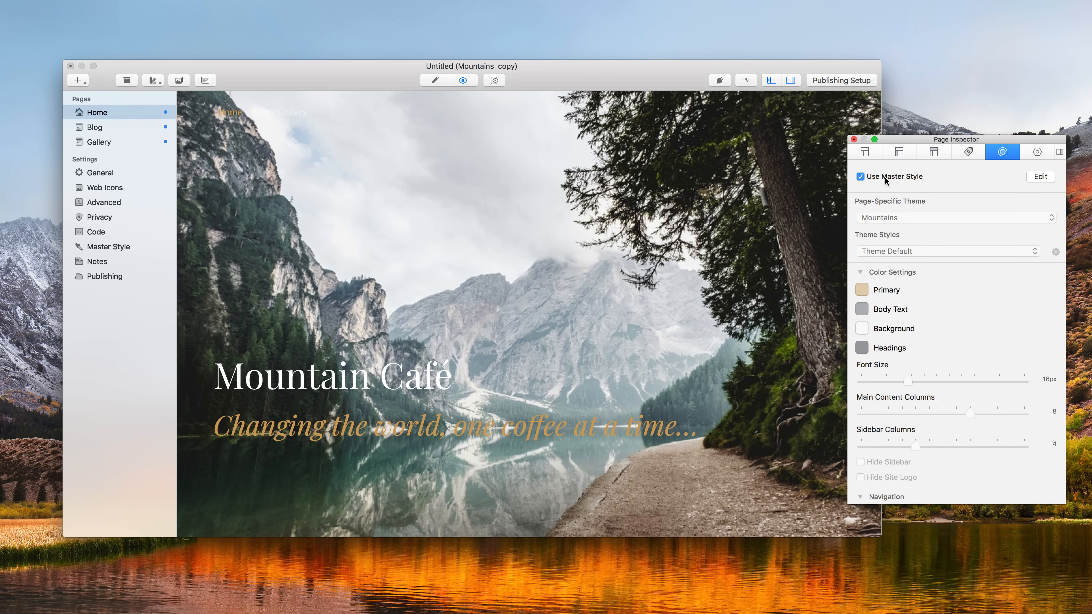
click(884, 177)
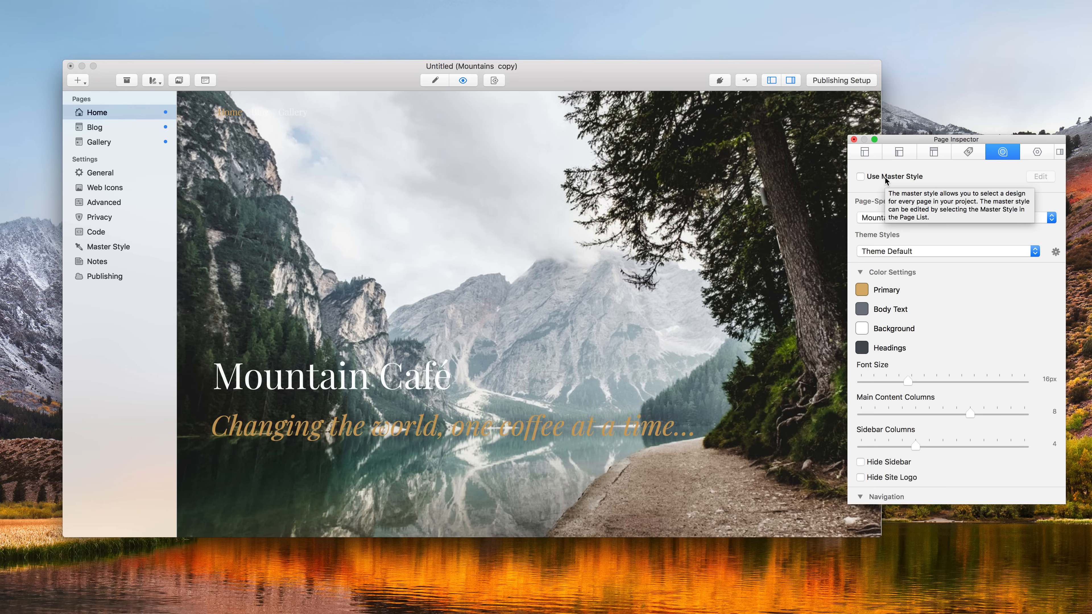
Step: Set the banner filter to Brightness with a filter amount of 70%
scroll(889, 340, down, 3)
scroll(889, 340, down, 8)
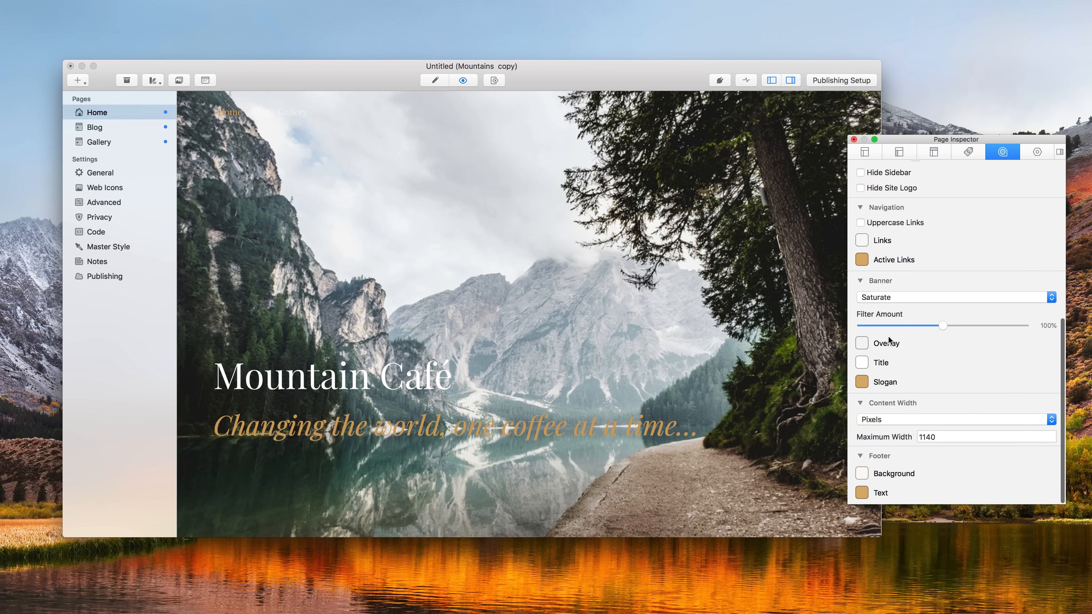
click(883, 303)
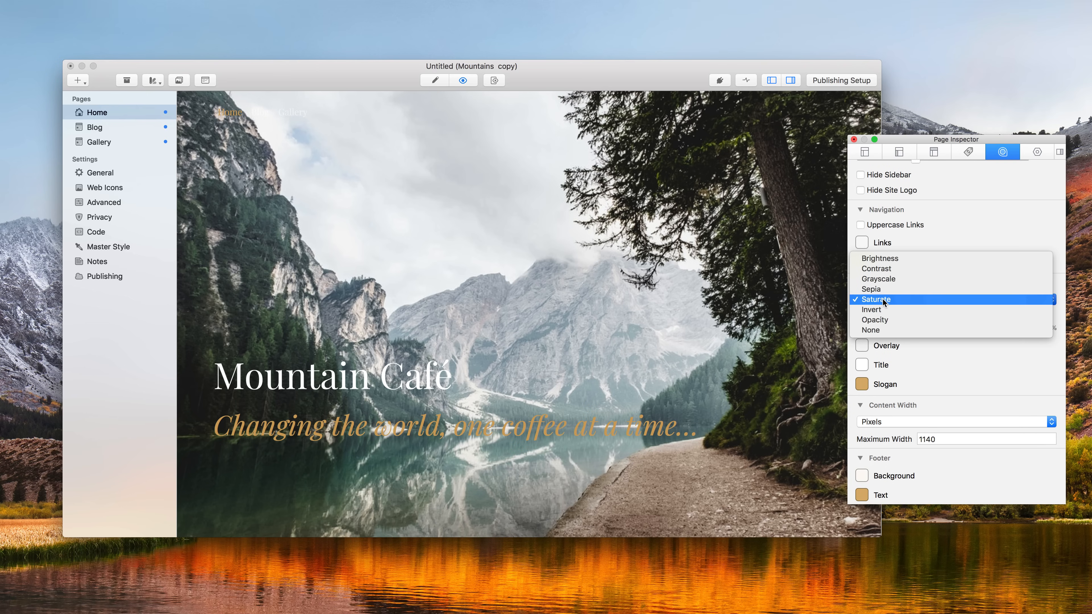
click(881, 258)
drag(940, 327, 934, 328)
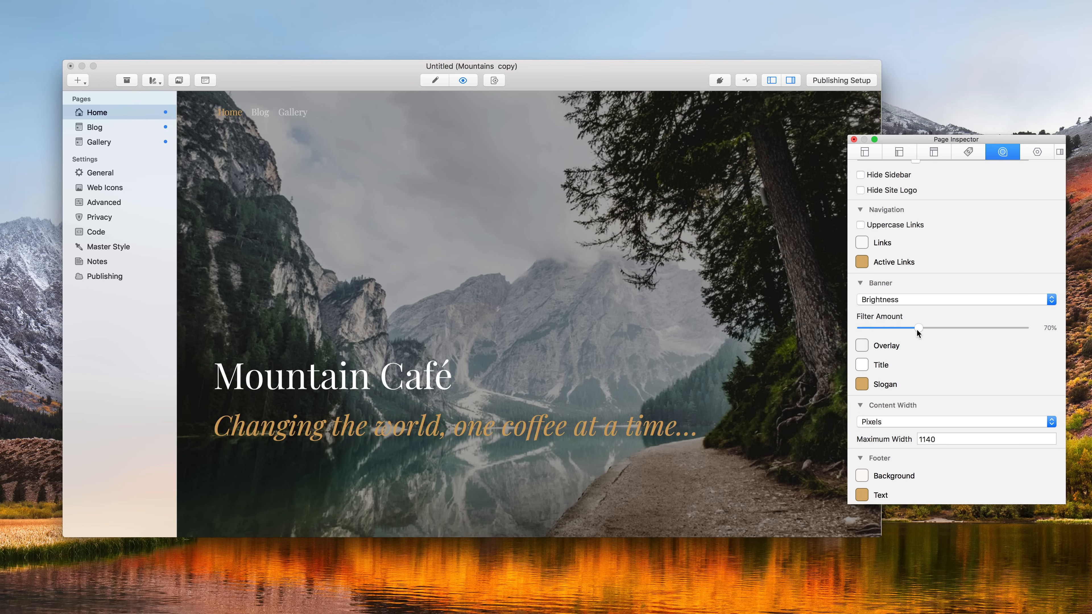
Step: Set the banner's filter amount to 100% and give its overlay a dark brown colour at 50% opacity
click(862, 346)
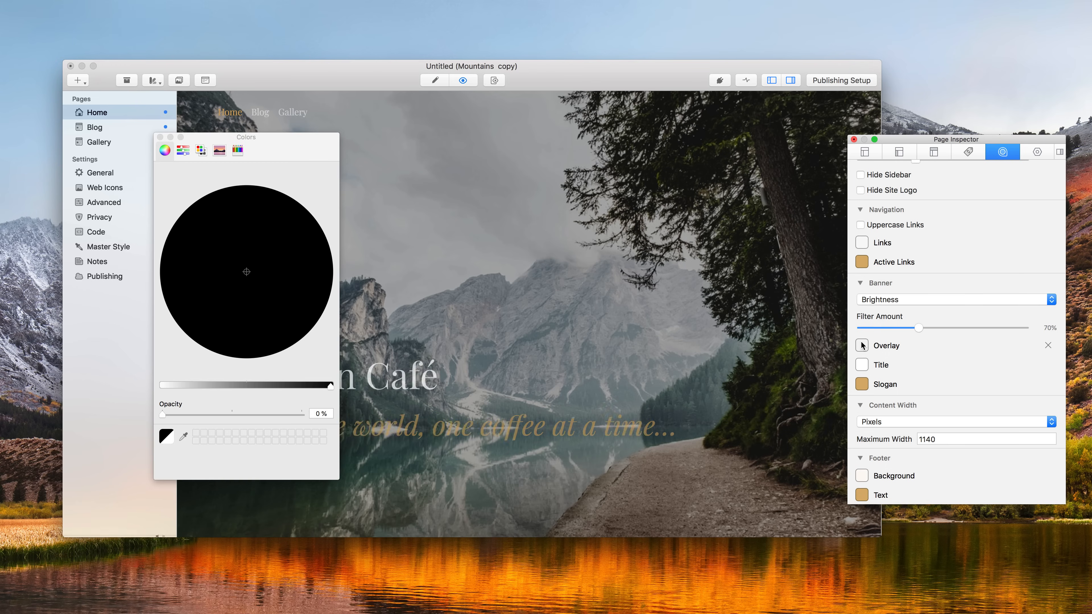
drag(918, 327, 942, 326)
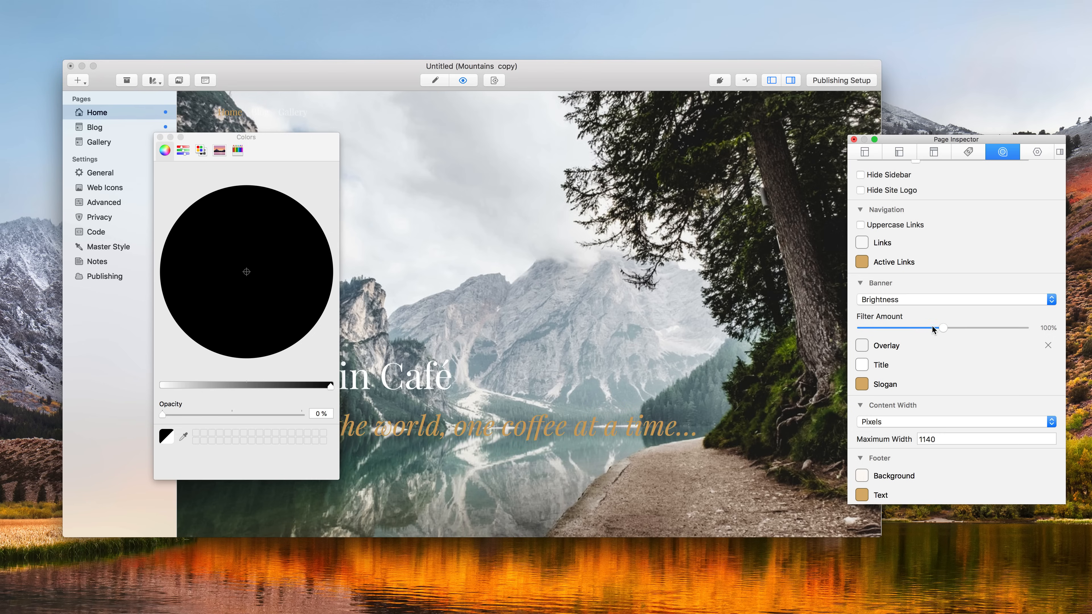
drag(162, 414, 231, 415)
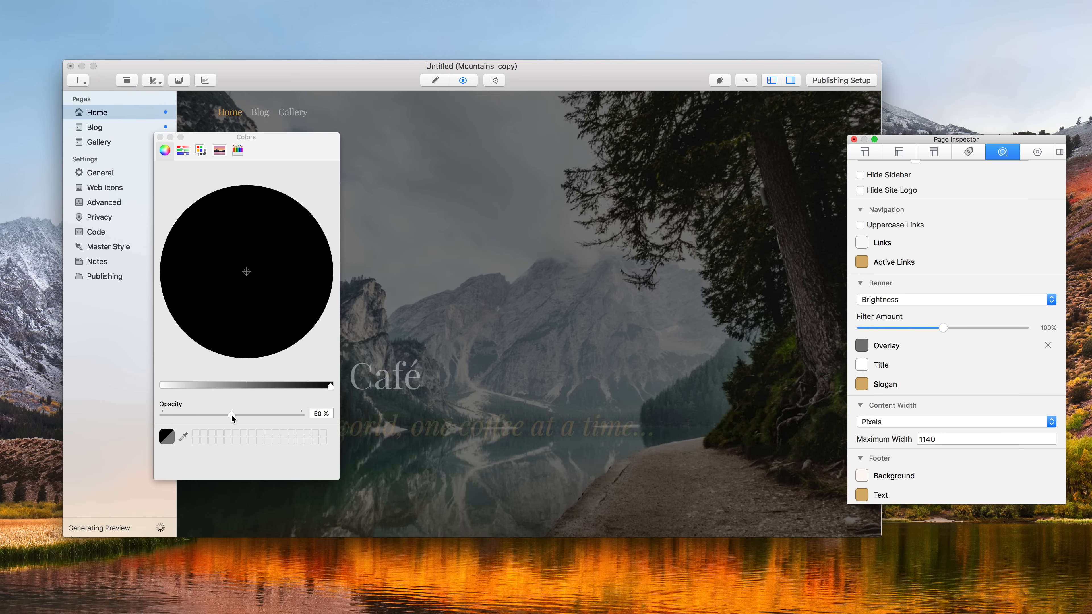
click(307, 386)
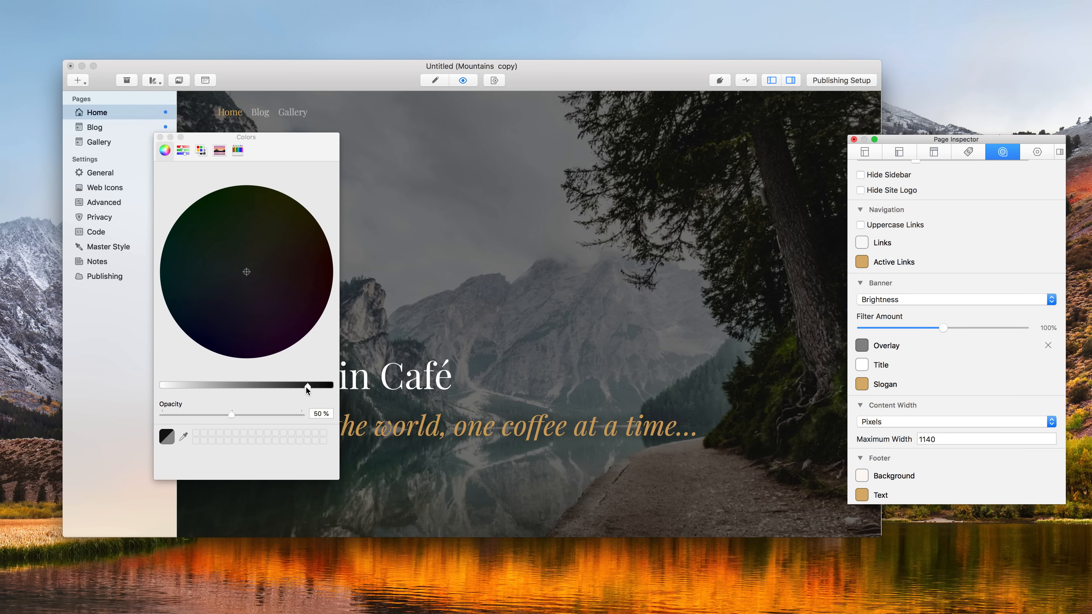
drag(246, 272, 286, 251)
drag(307, 240, 310, 240)
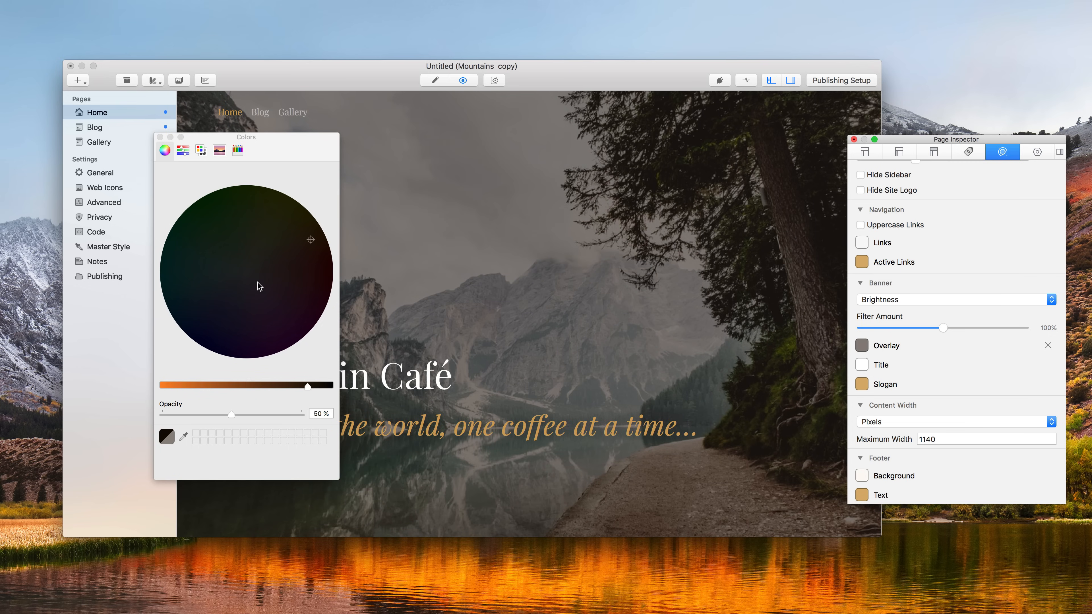
click(160, 137)
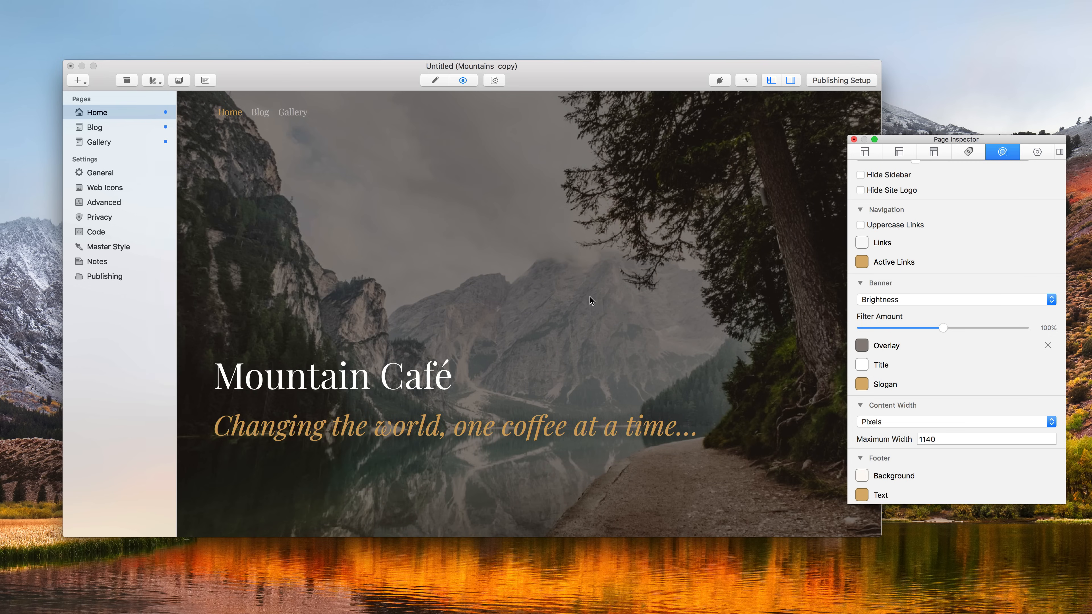
click(267, 377)
drag(286, 379, 456, 378)
click(459, 386)
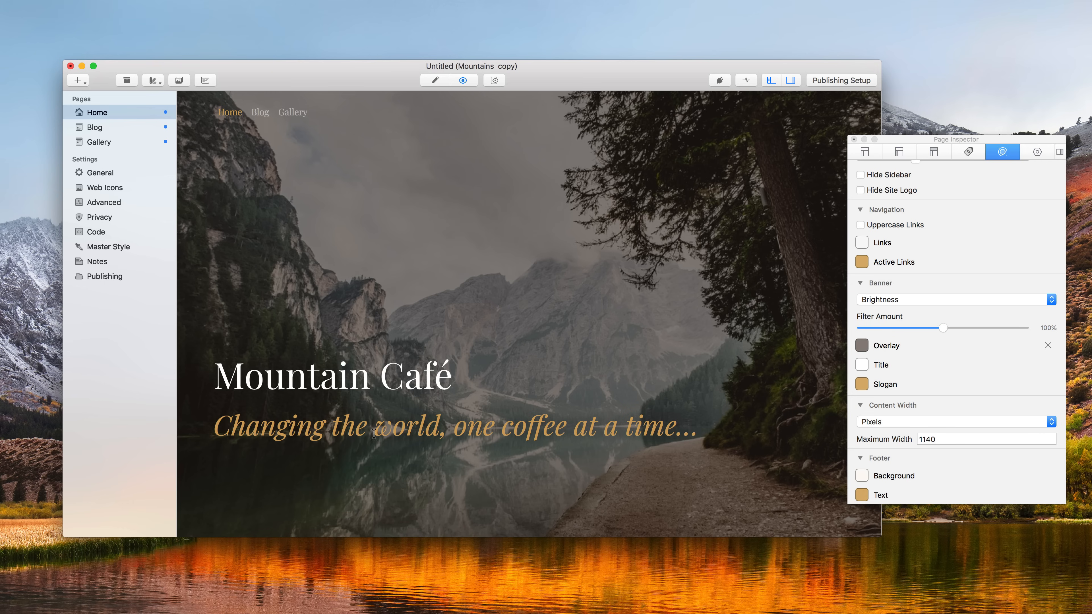
drag(372, 434, 587, 433)
click(586, 432)
Step: Set the navigation link colour to 100% opacity and change the active link colour to golden yellow
click(861, 242)
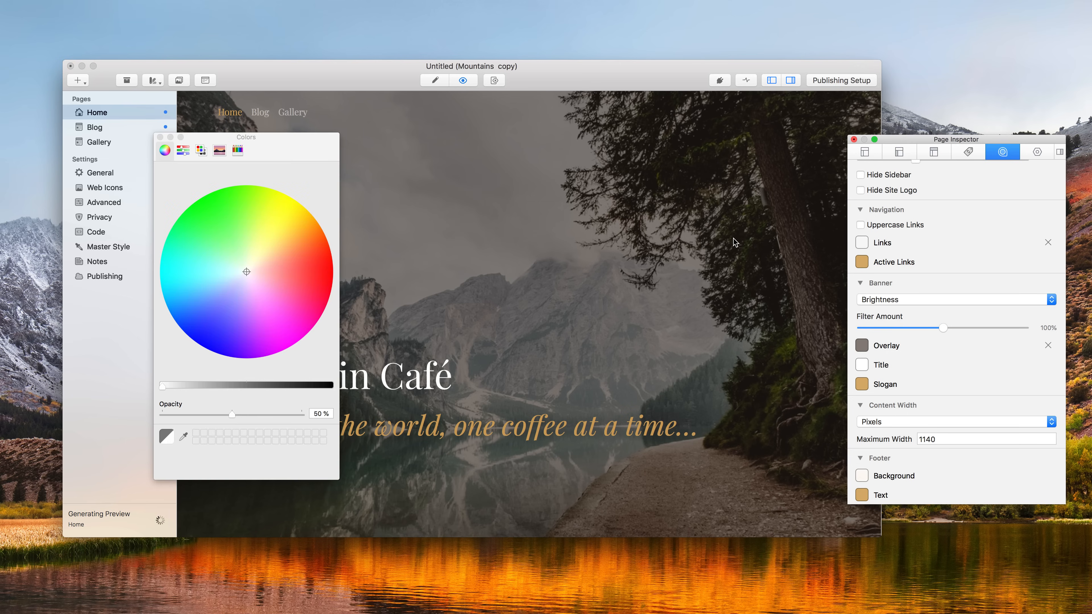
drag(231, 414, 314, 416)
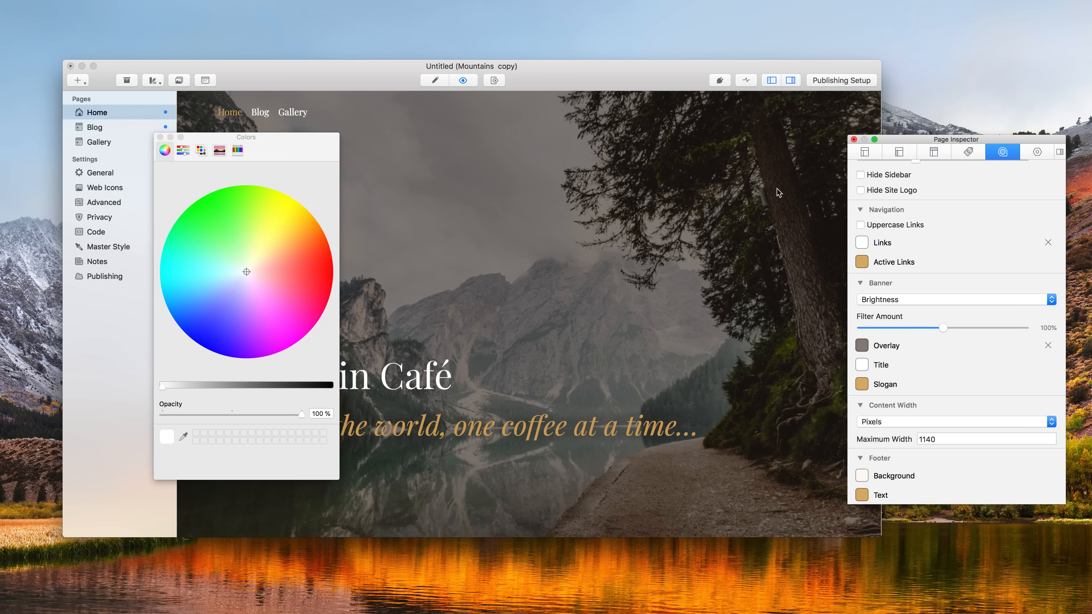
click(860, 262)
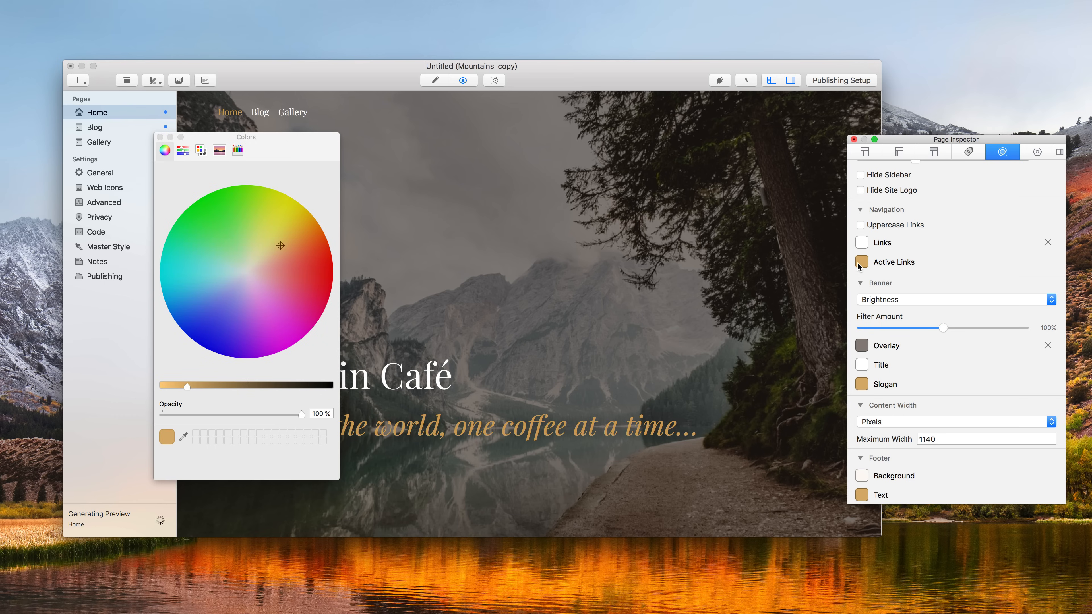
click(305, 238)
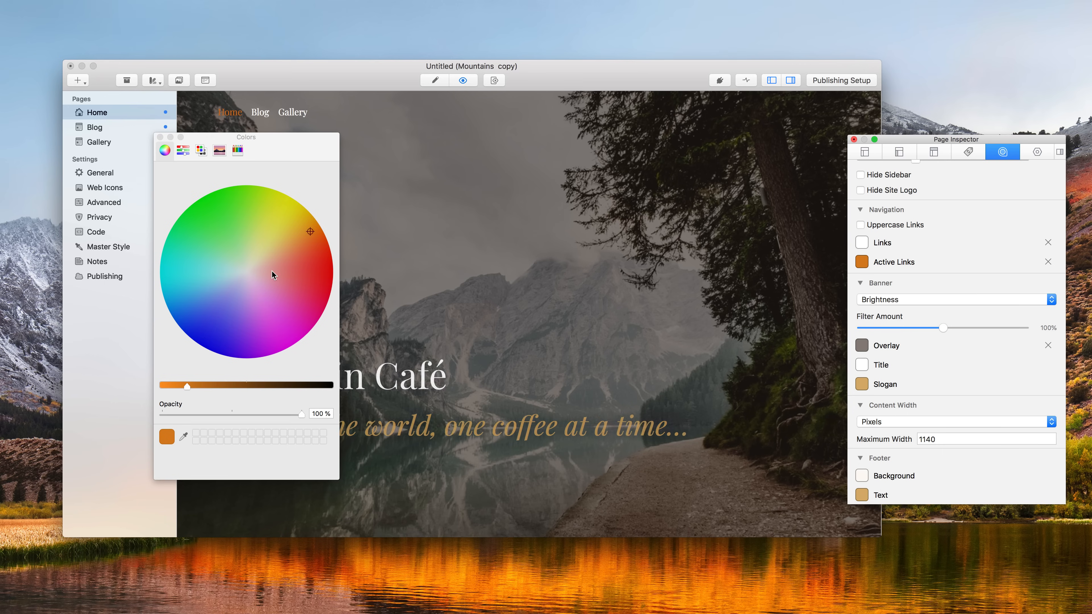
click(291, 228)
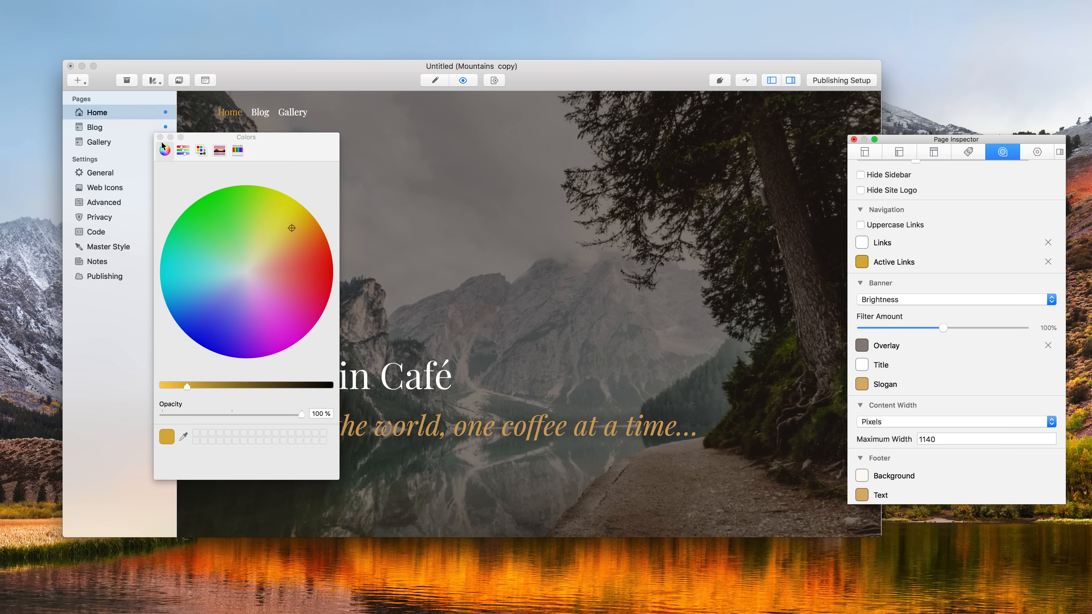
Step: Store the golden yellow as a colour swatch and apply it to the banner's slogan
drag(166, 436, 196, 432)
click(861, 384)
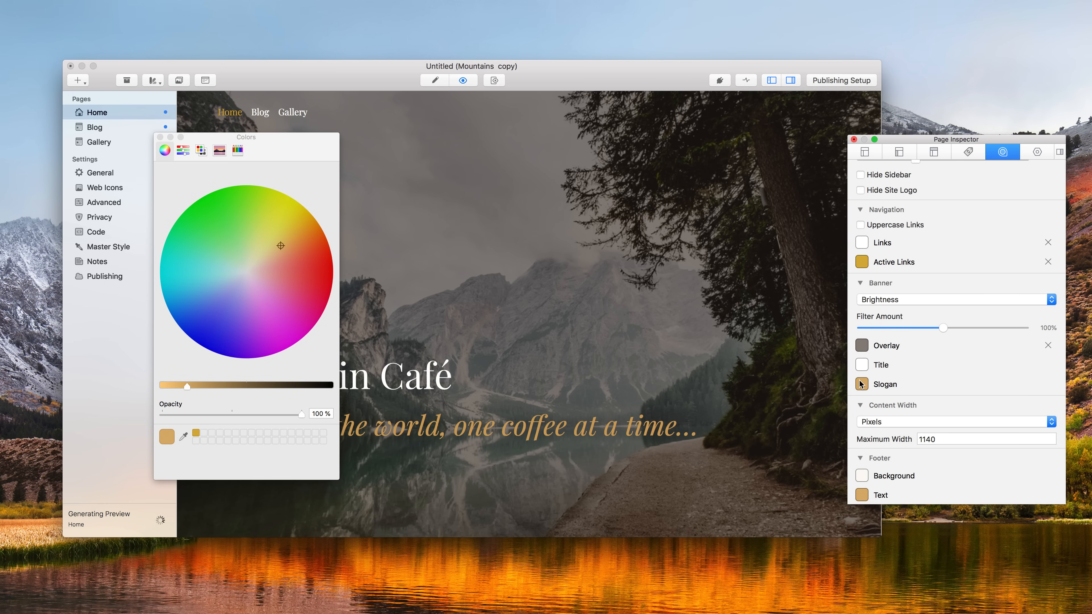
click(197, 432)
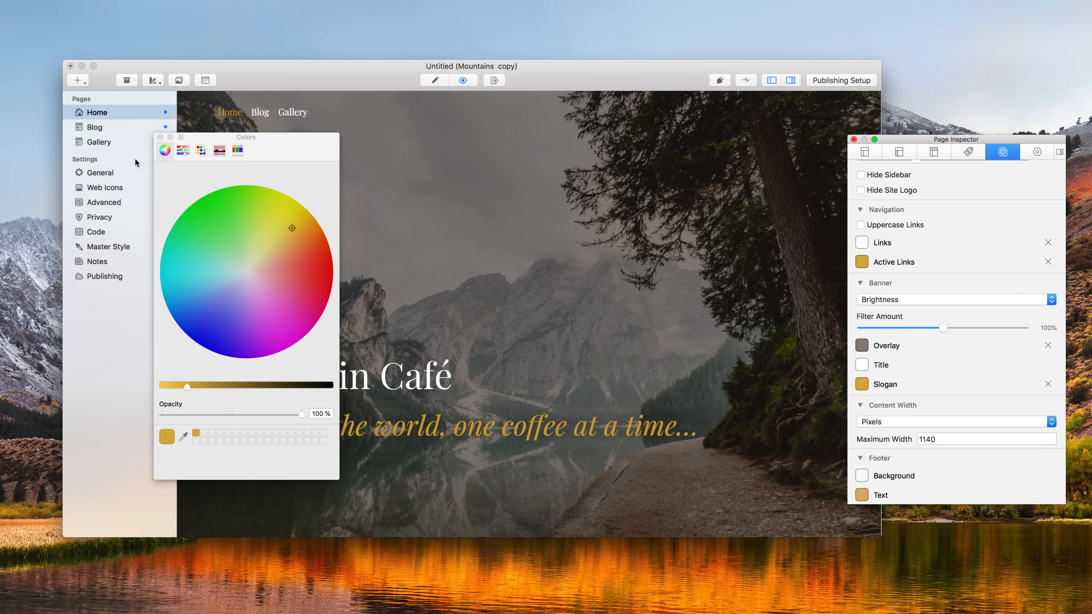
click(159, 137)
scroll(307, 301, down, 10)
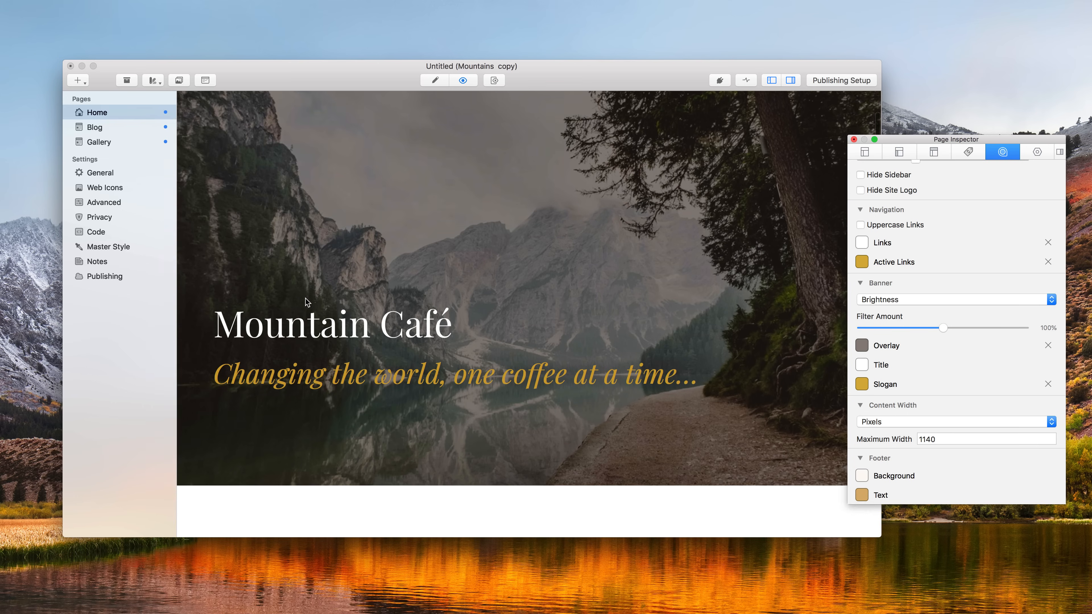
right_click(357, 324)
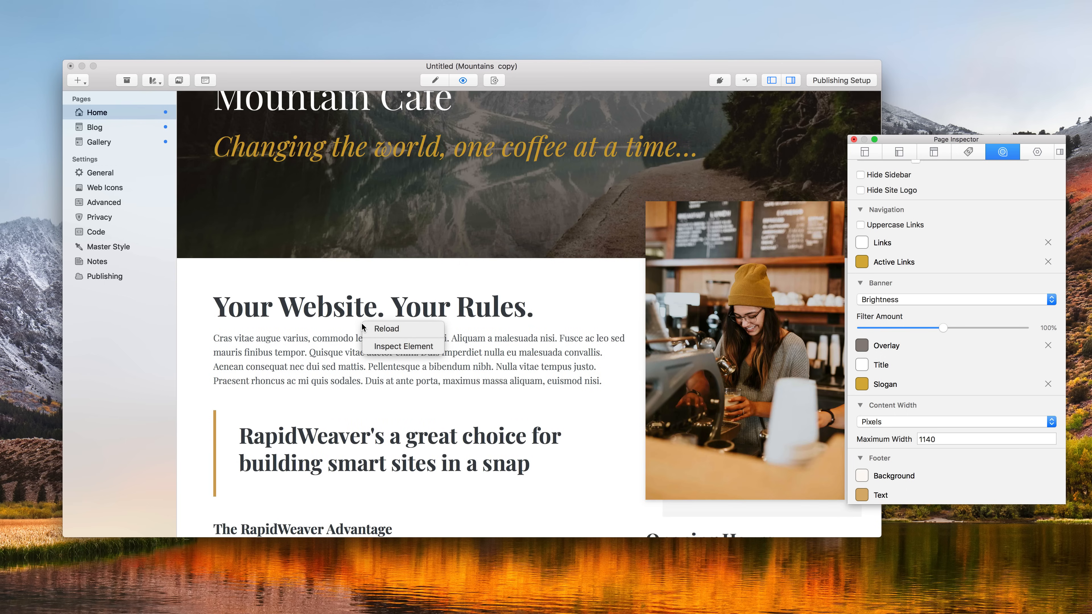
click(329, 322)
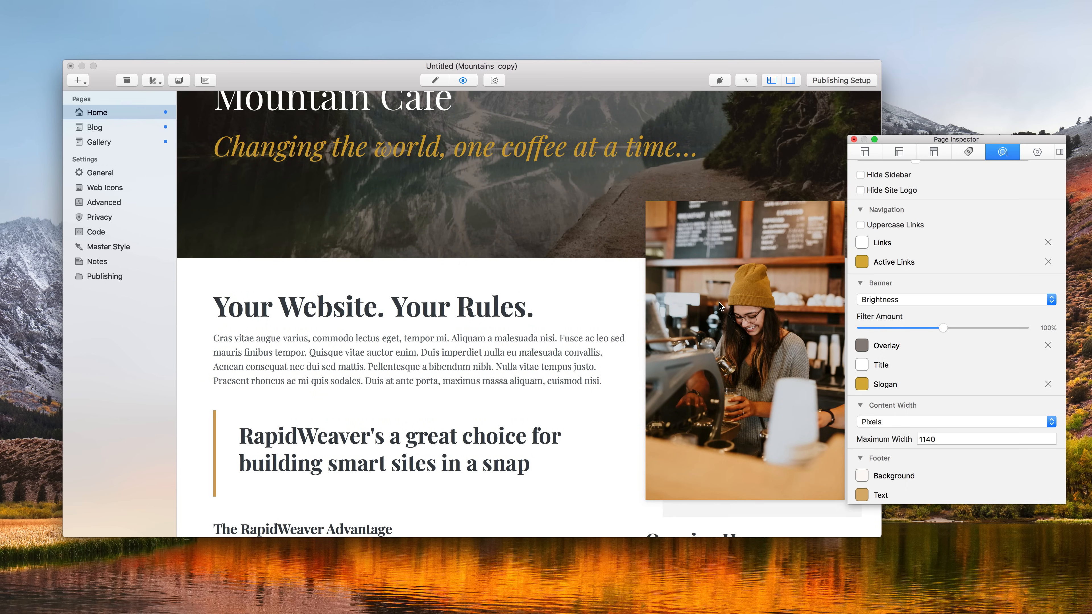
Step: Search the Unsplash photo source for "portrait"
click(179, 79)
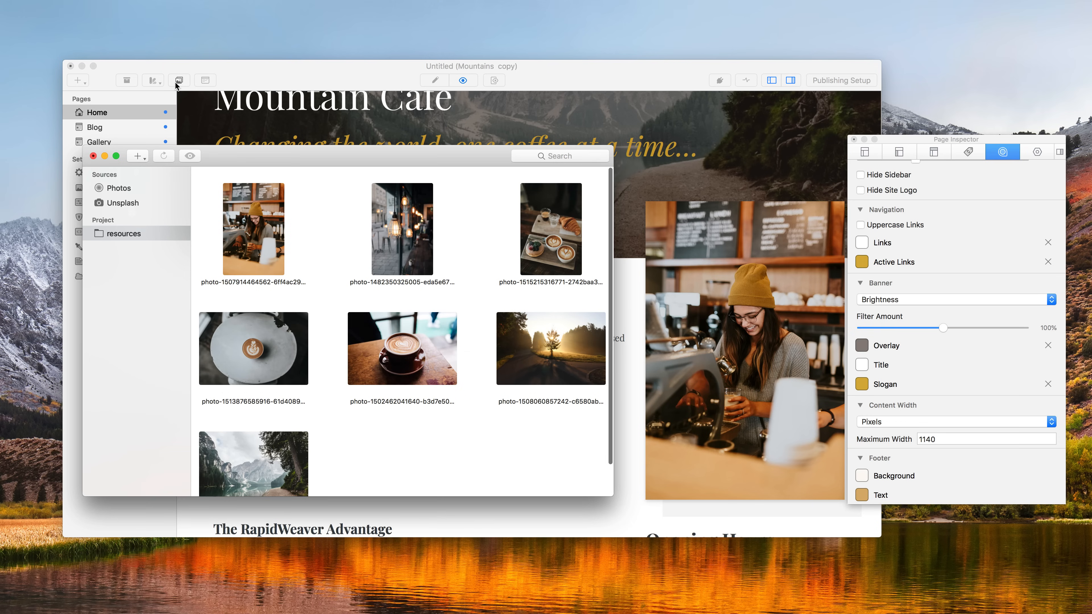
click(125, 204)
click(584, 157)
text(portrait)
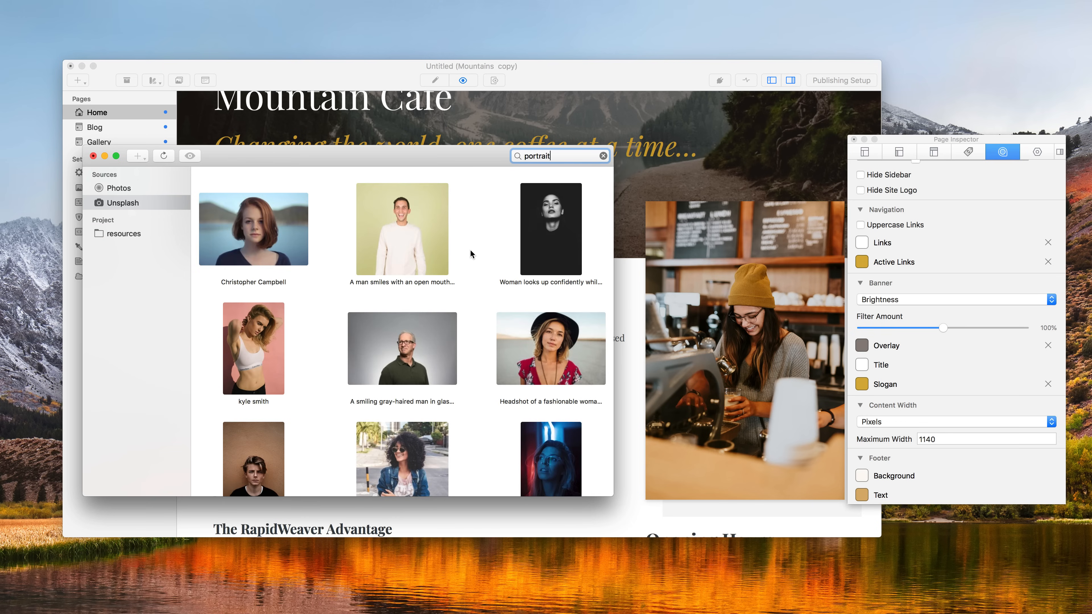
Step: Replace the site logo in the General settings with the Unsplash portrait of a bearded man and preview it on the home page
scroll(470, 249, down, 10)
scroll(470, 249, down, 8)
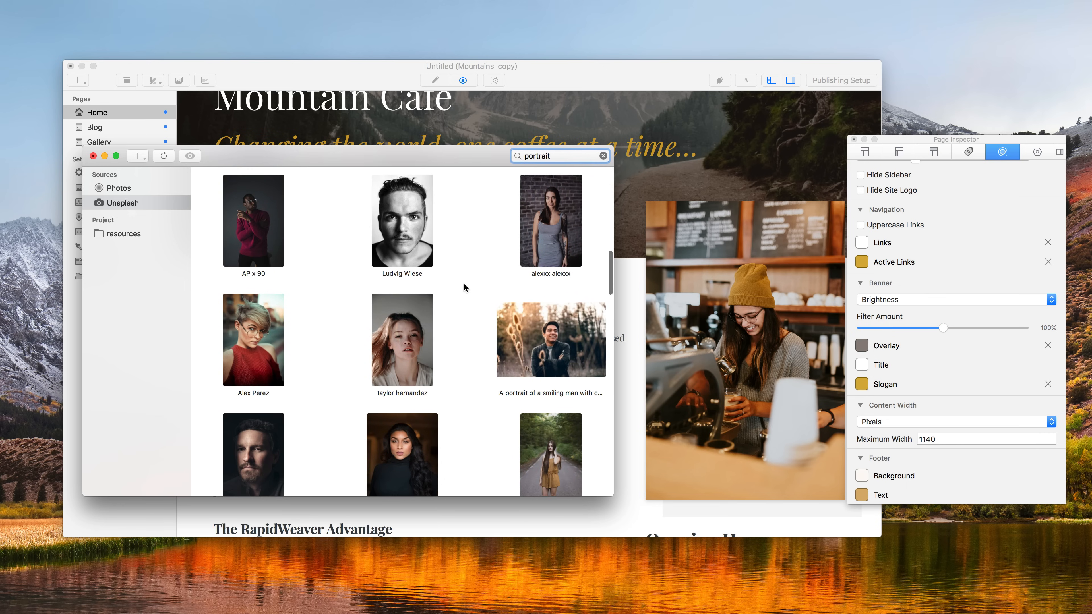
scroll(466, 301, down, 3)
click(282, 340)
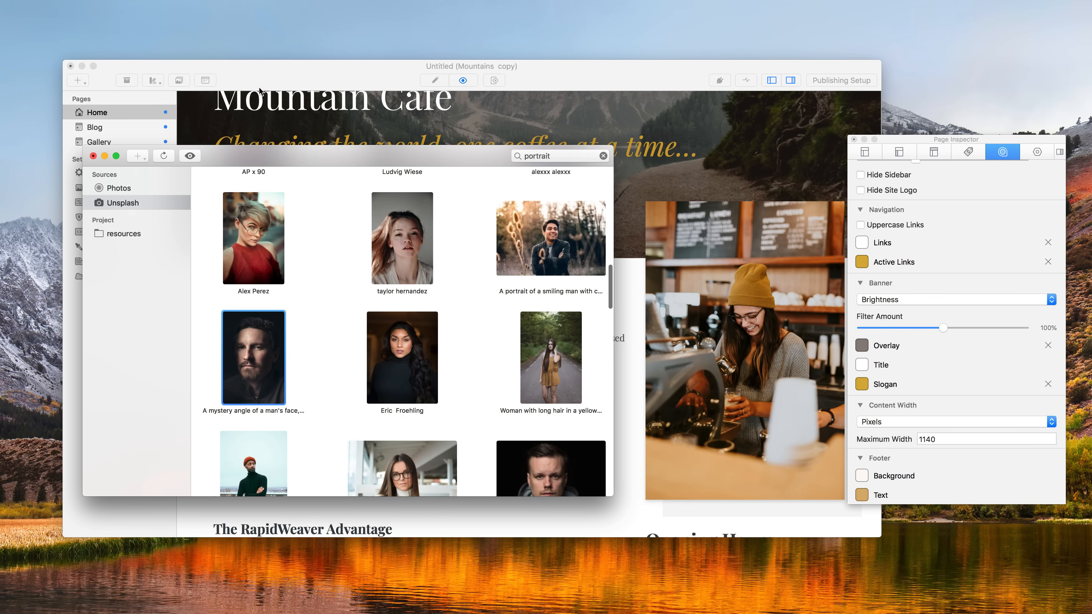
click(265, 97)
click(126, 171)
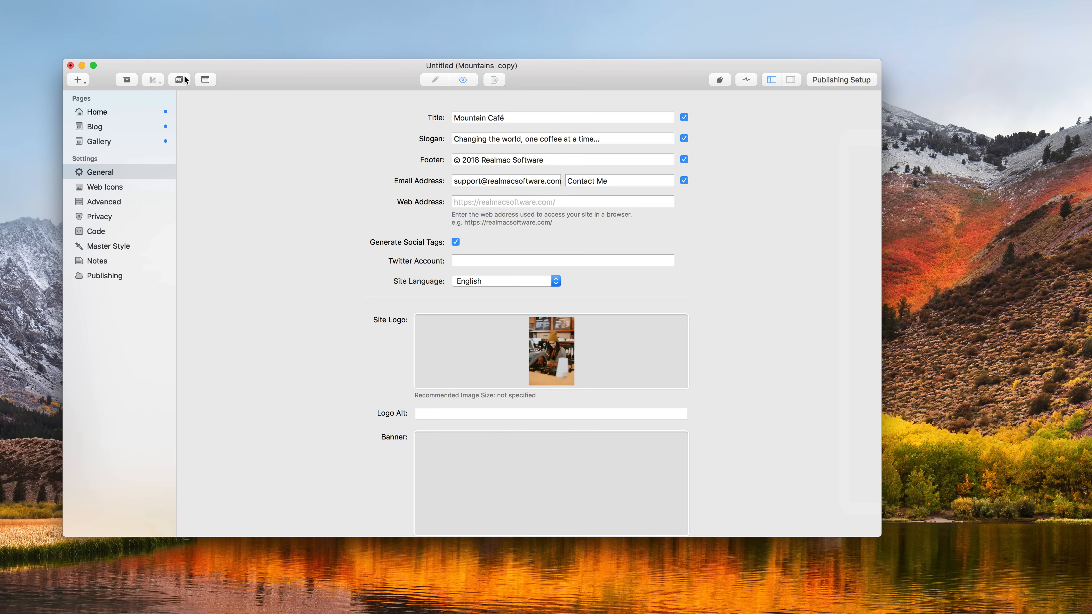
click(178, 79)
drag(256, 364, 651, 361)
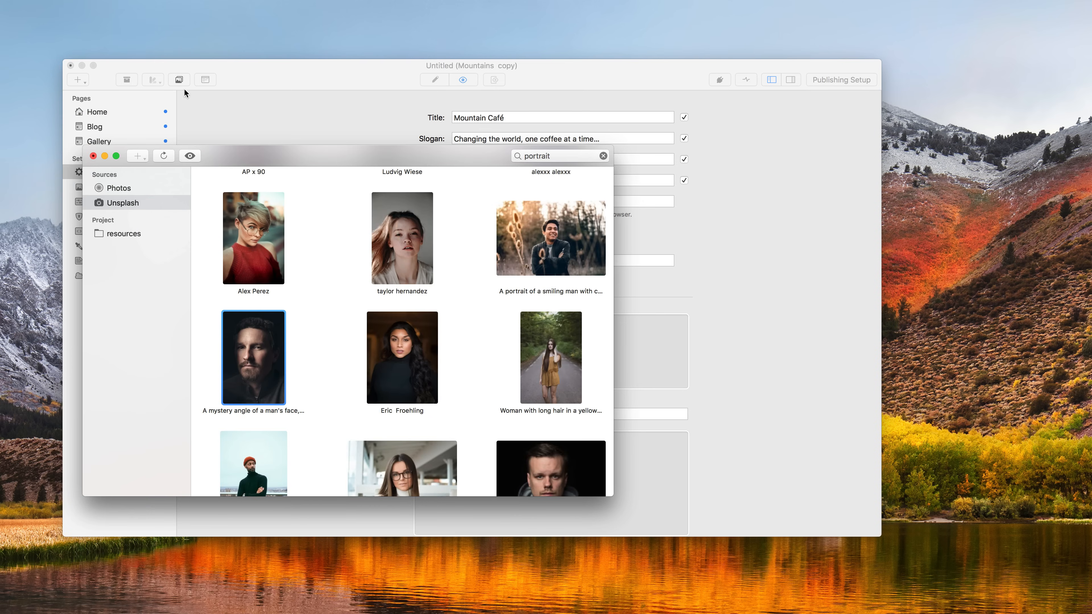
click(180, 85)
click(117, 110)
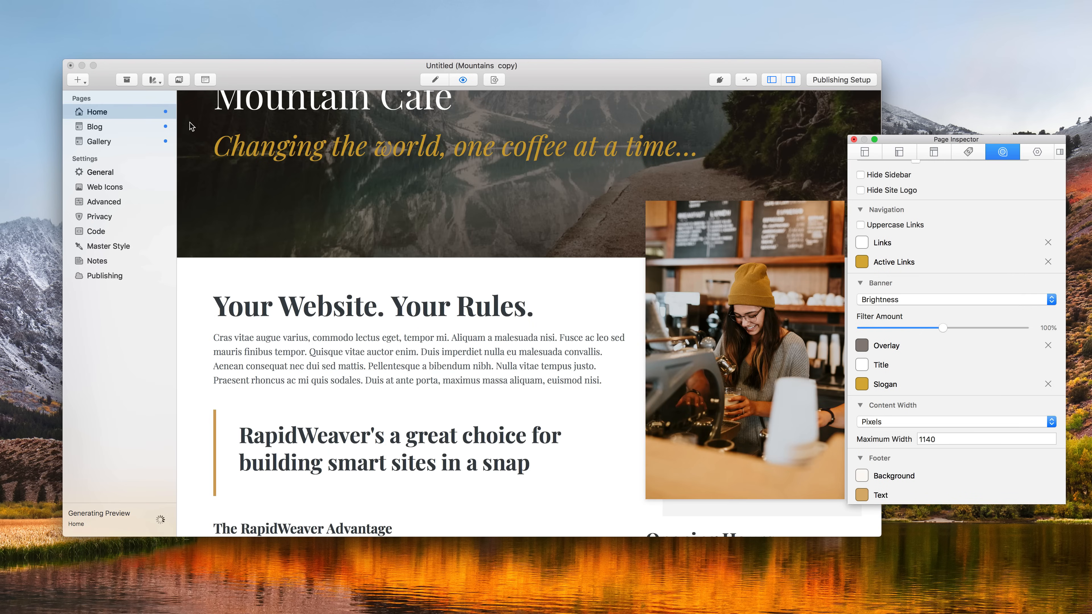
scroll(520, 306, down, 10)
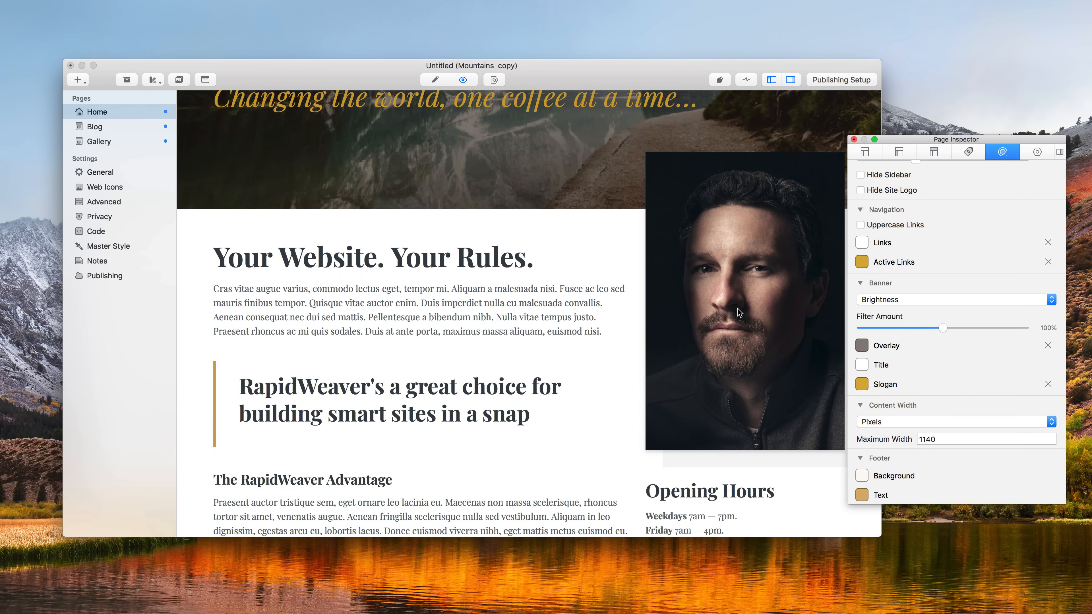
Step: Set the home page's theme font size to 21px and check the body text in the preview
scroll(922, 309, up, 5)
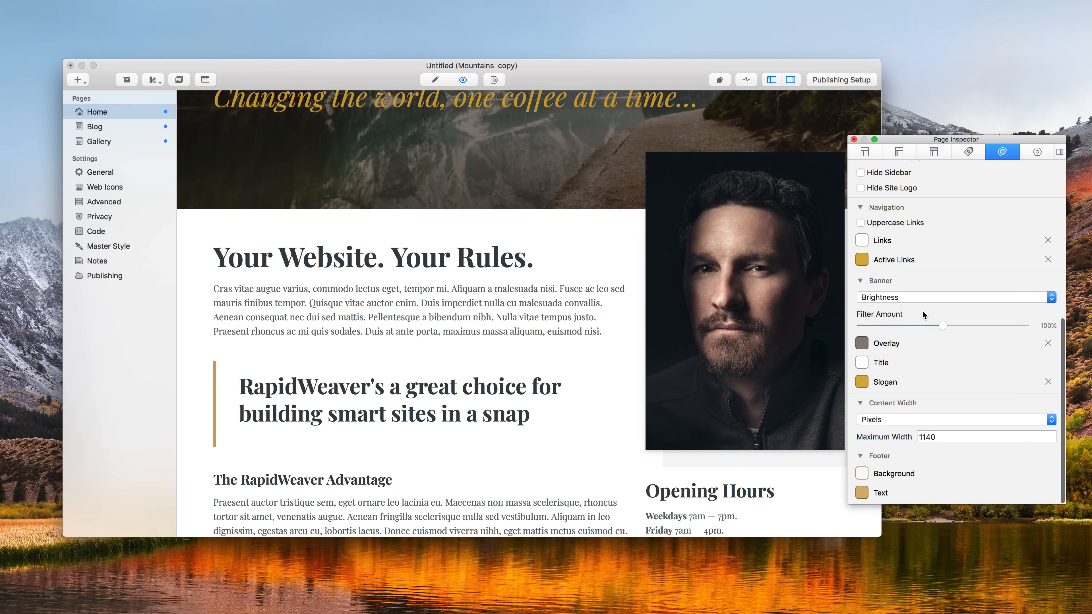
scroll(922, 310, up, 2)
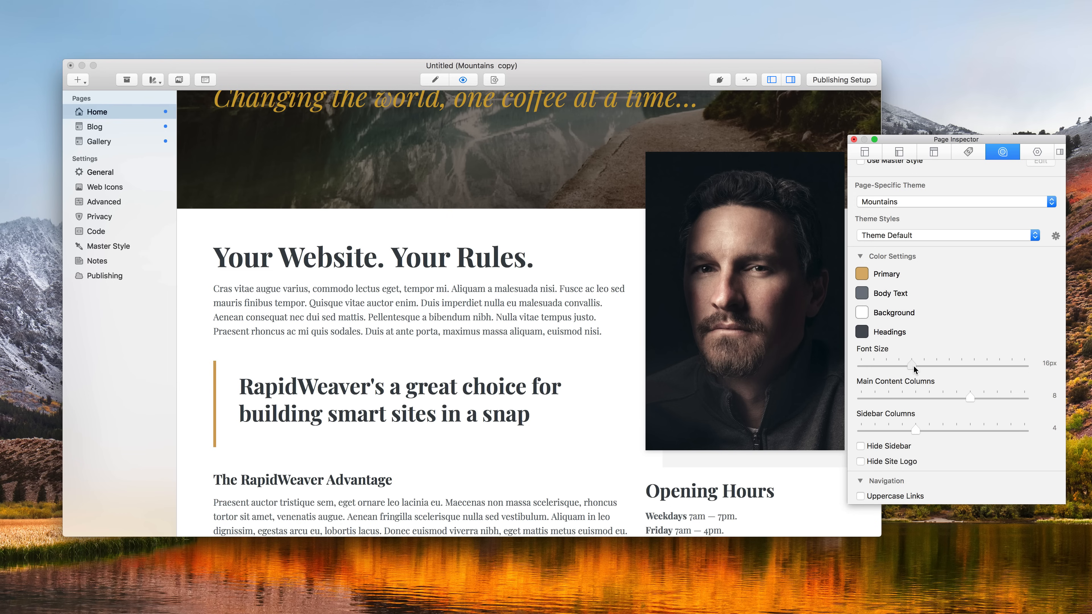
mouse_move(1023, 367)
mouse_down()
mouse_move(756, 375)
mouse_move(1024, 374)
mouse_up()
drag(962, 368, 962, 369)
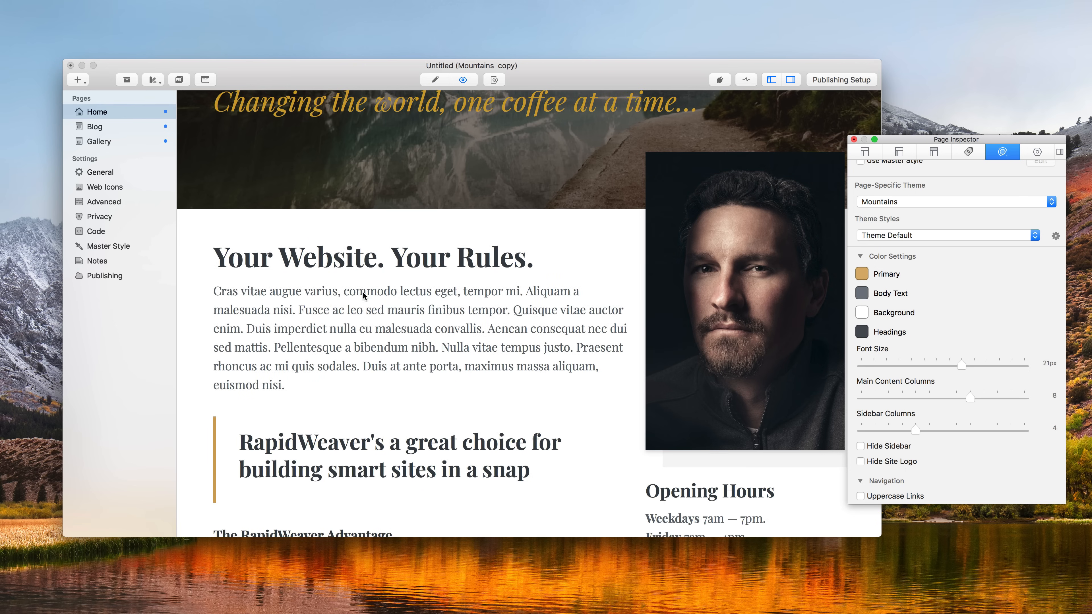
click(371, 314)
drag(316, 286, 407, 340)
click(407, 340)
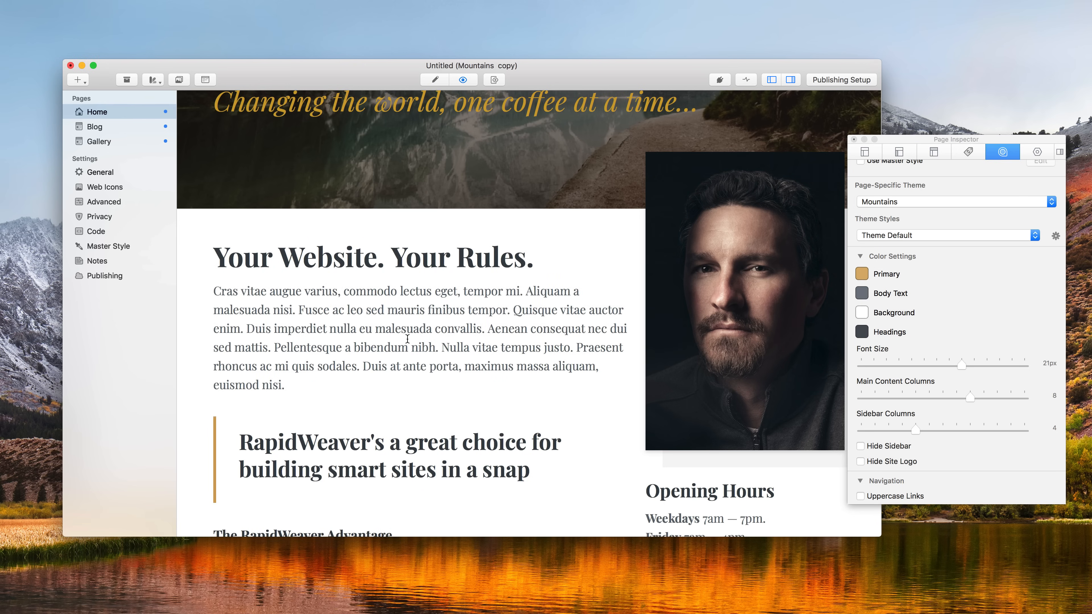
scroll(413, 361, down, 9)
scroll(421, 364, up, 10)
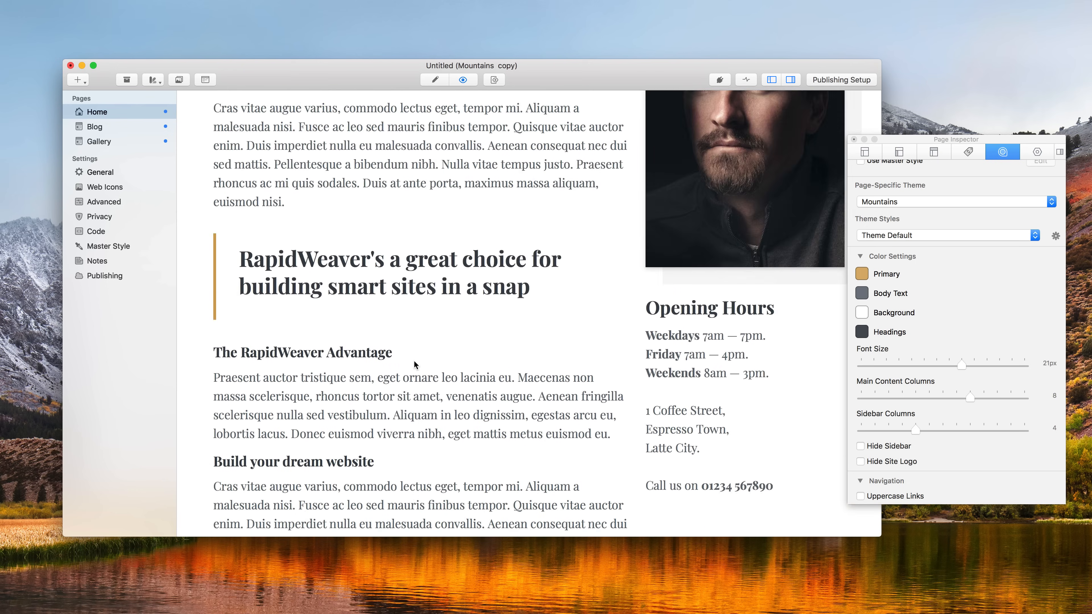
Step: Set the home page's sidebar to 3 columns and its main content to 9 columns
click(931, 384)
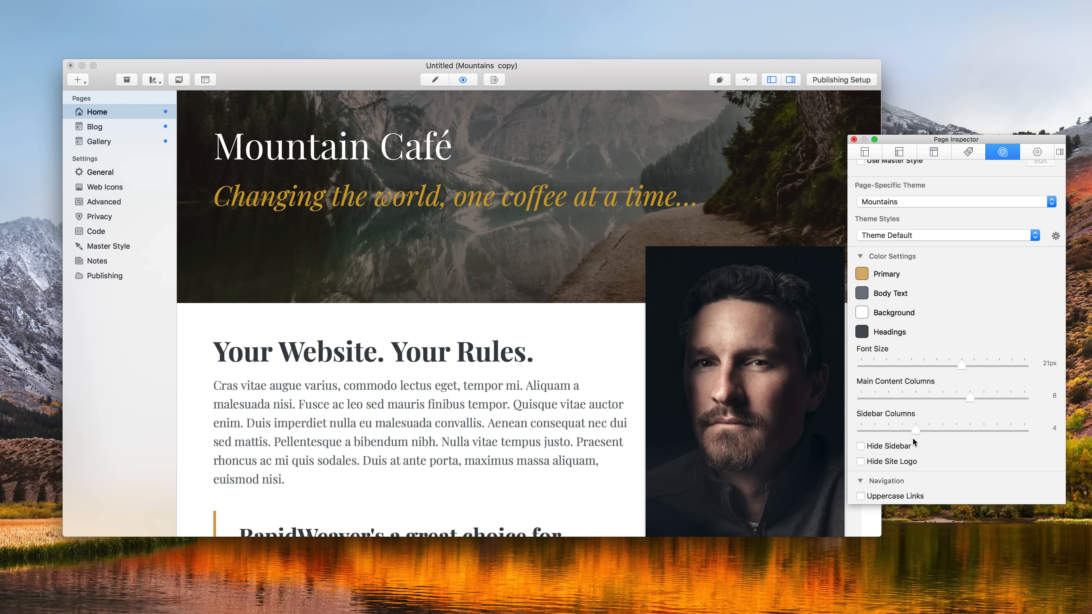
drag(913, 430, 906, 425)
drag(969, 396, 983, 396)
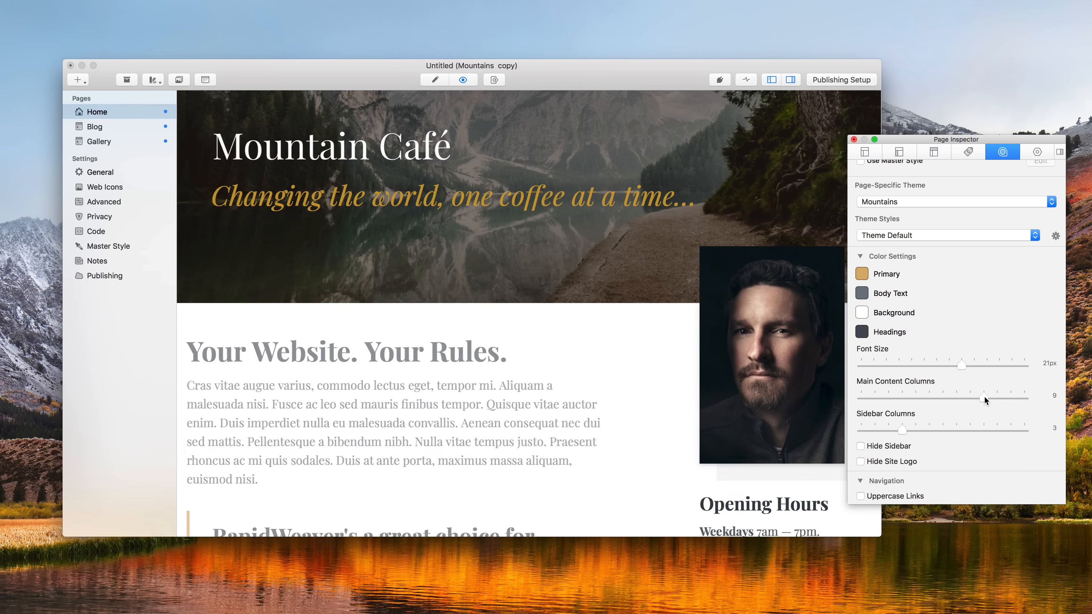
scroll(691, 381, down, 5)
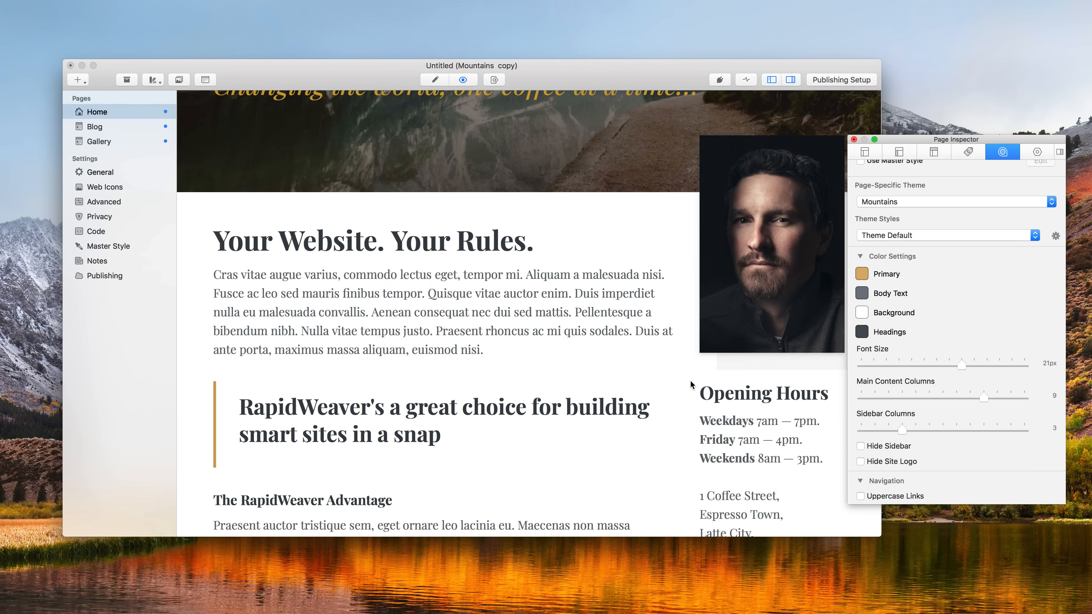
scroll(690, 381, up, 4)
scroll(690, 380, up, 2)
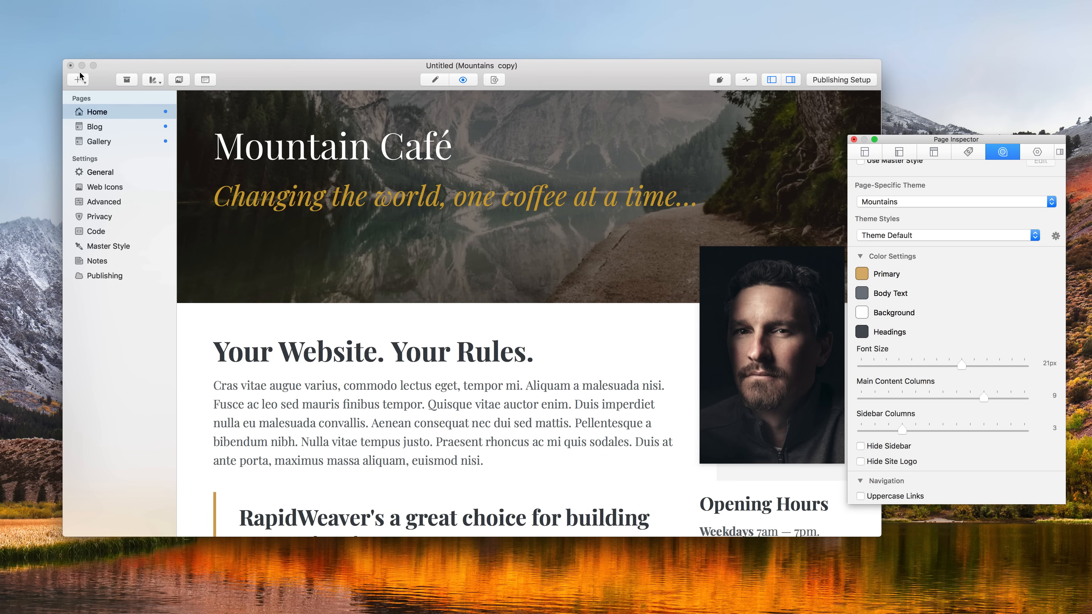
Step: Close the Mountains project window and answer the save prompt
click(70, 65)
click(446, 150)
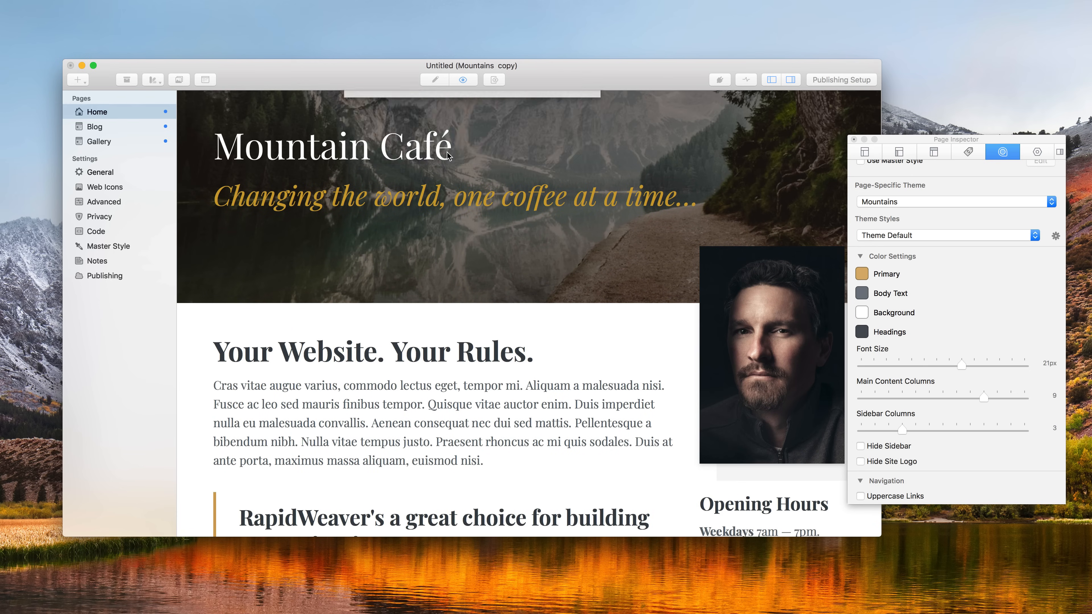
Step: Open the Future theme project and preview its home page
double_click(637, 209)
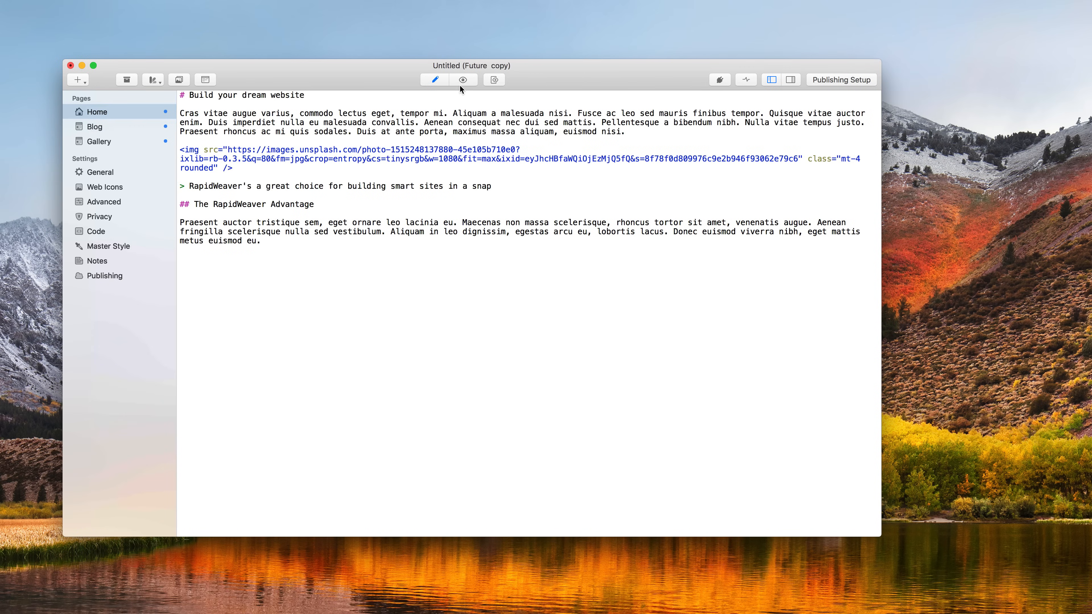
click(460, 82)
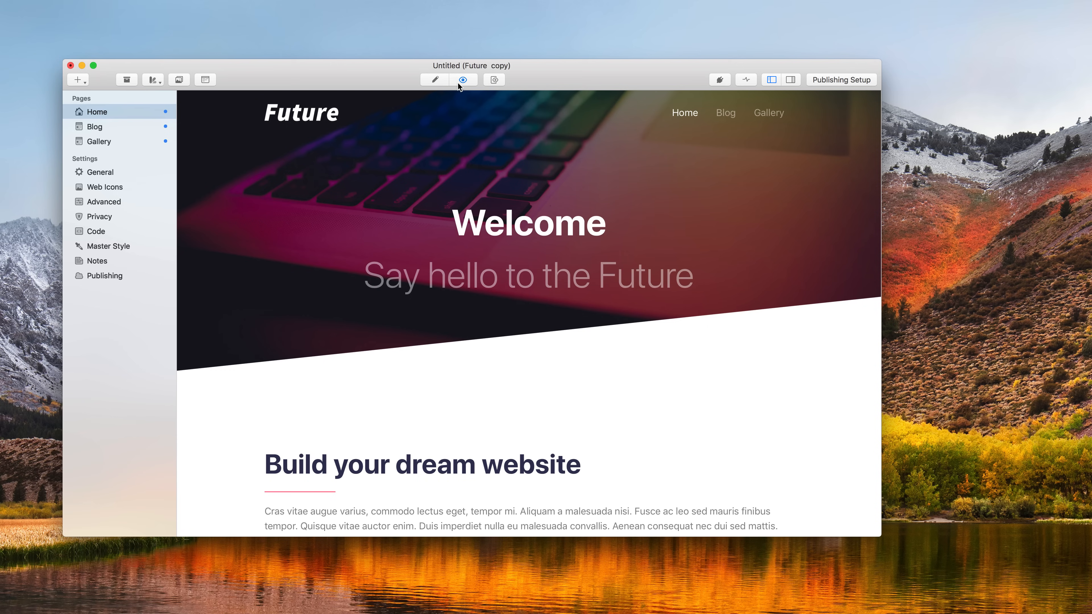
scroll(504, 443, down, 5)
drag(287, 295, 519, 290)
click(518, 290)
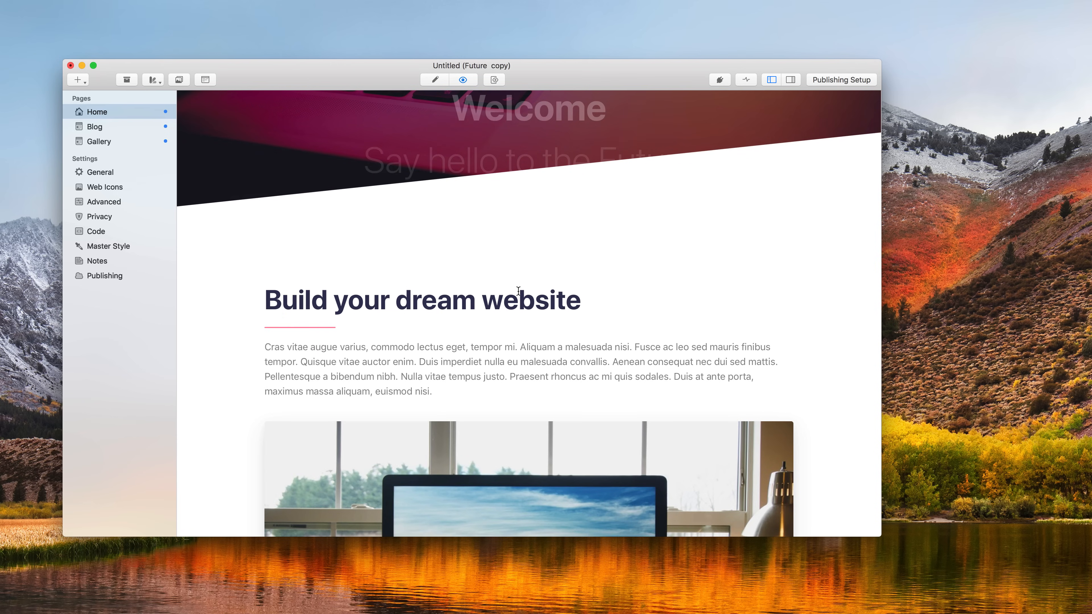
Step: Examine the Future home page preview, from the angled banner and its scrolling title effect to the content and sidebar sections
scroll(519, 291, down, 15)
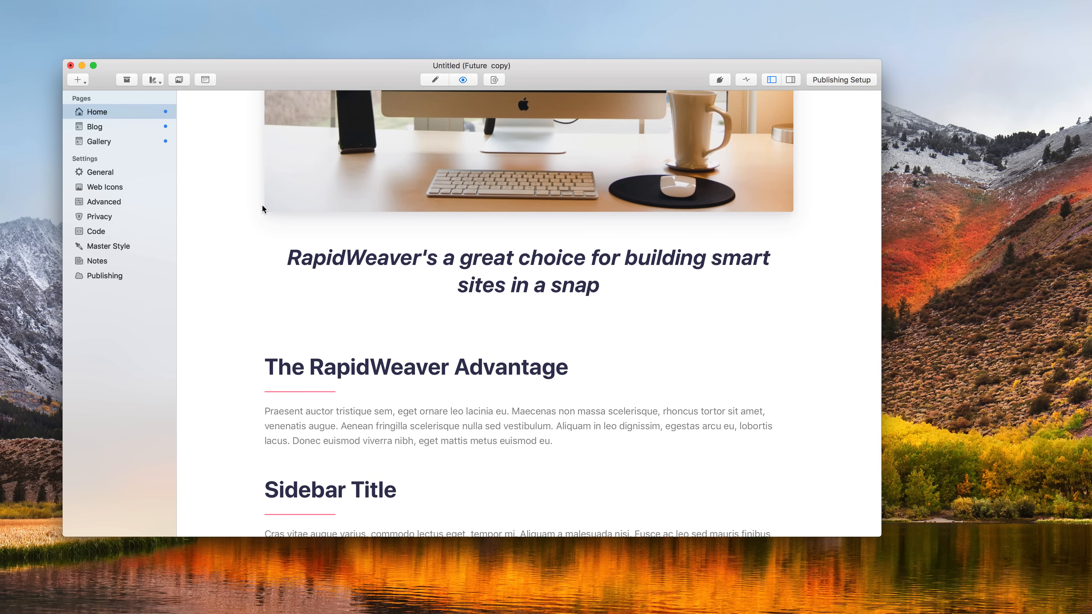
scroll(262, 205, up, 15)
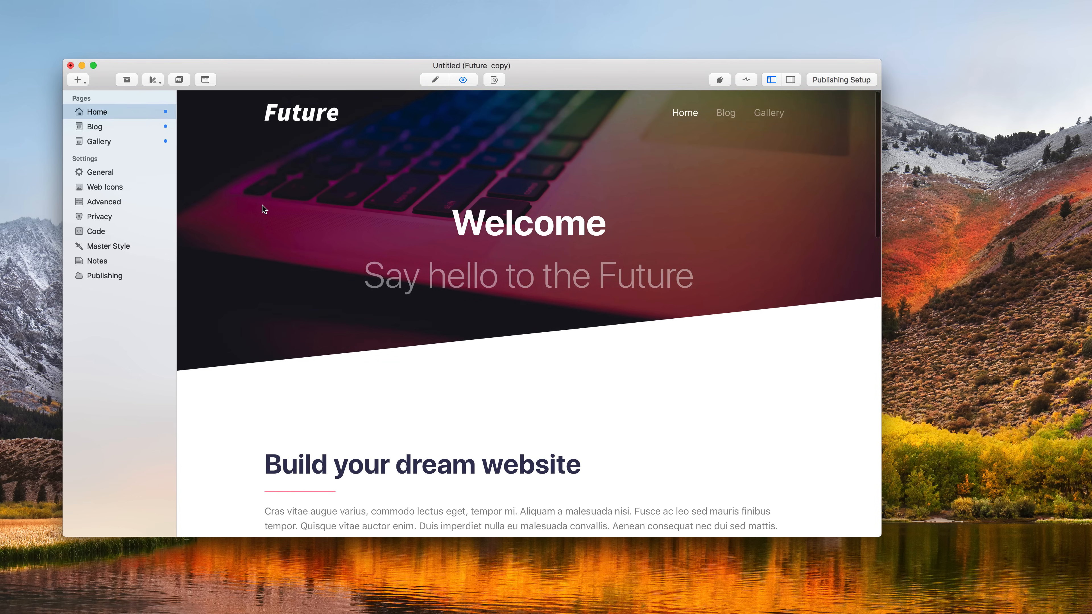
scroll(262, 205, down, 8)
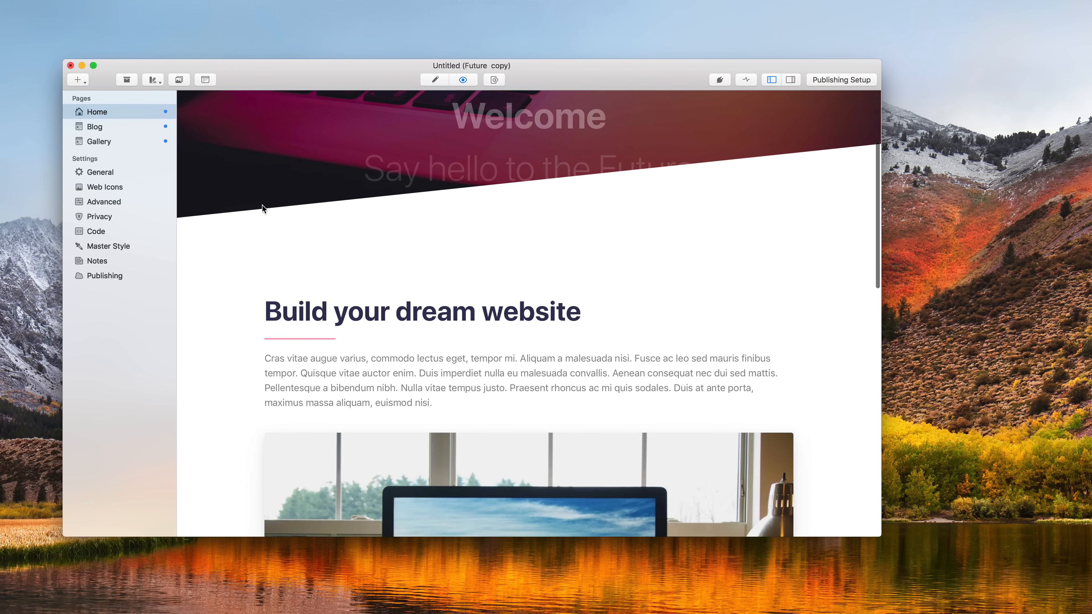
scroll(262, 204, up, 8)
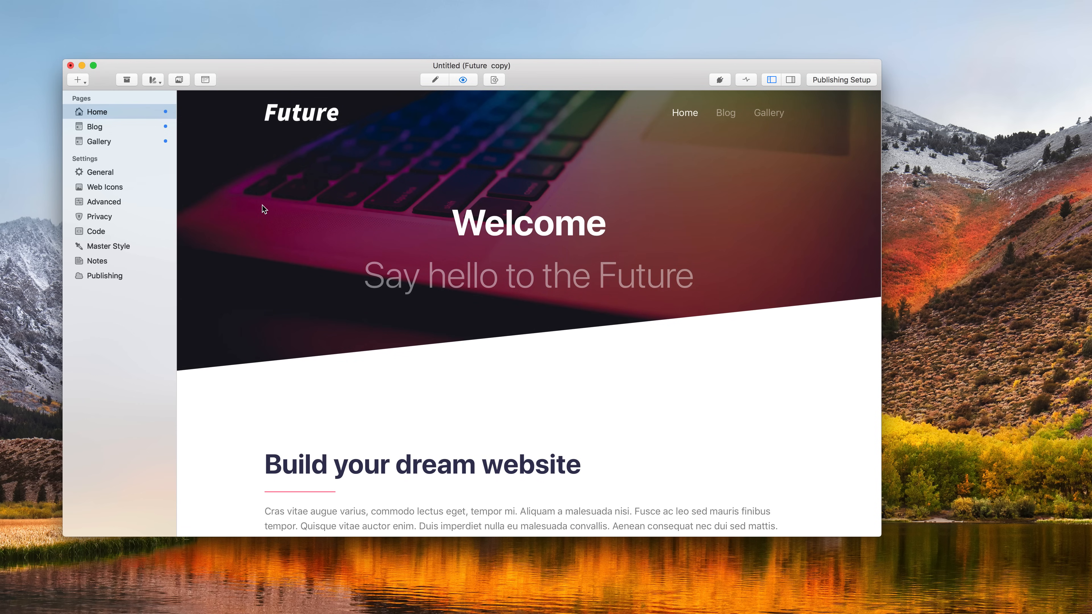
scroll(262, 204, down, 5)
scroll(262, 206, down, 3)
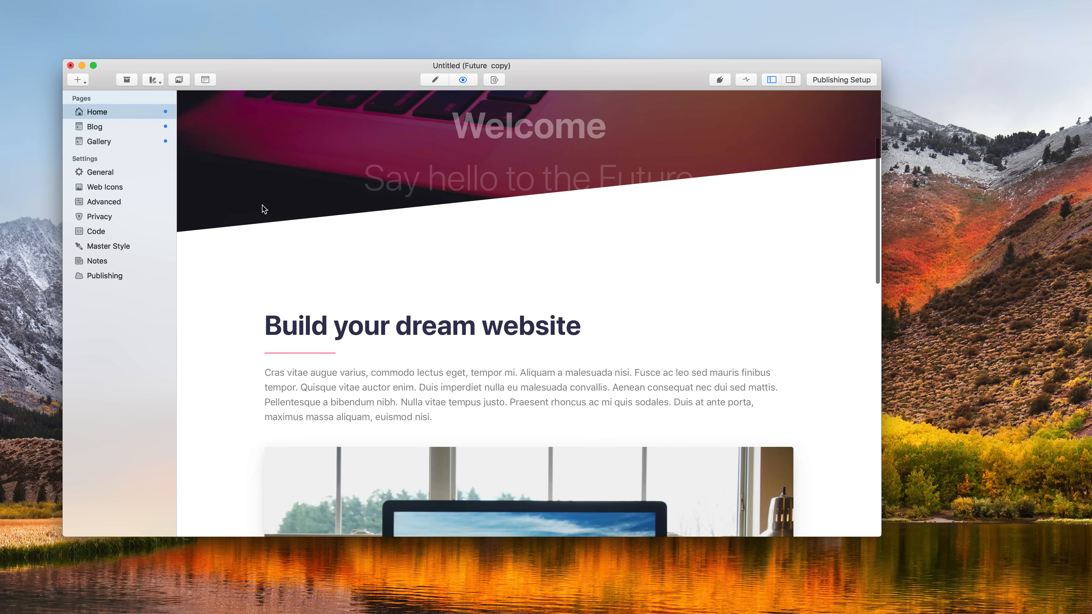
scroll(262, 206, up, 5)
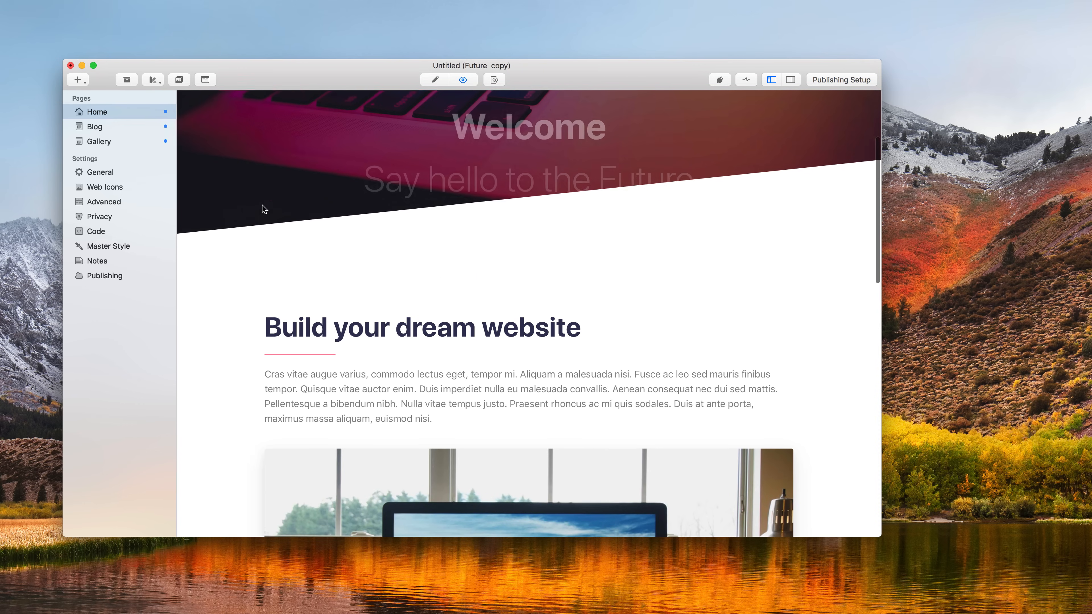
scroll(263, 205, down, 2)
scroll(263, 206, up, 5)
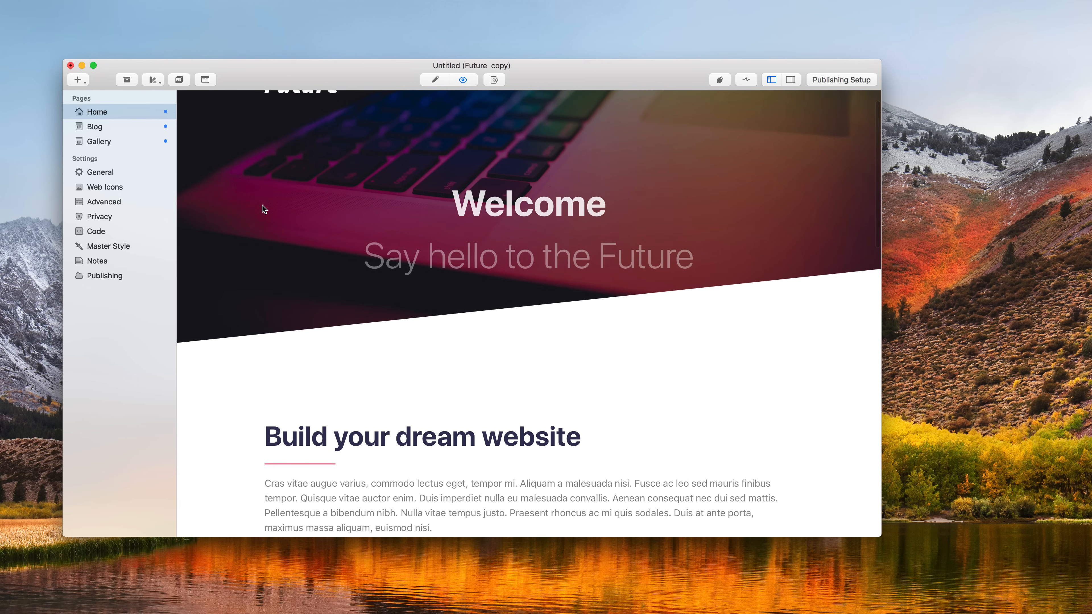
scroll(261, 205, up, 2)
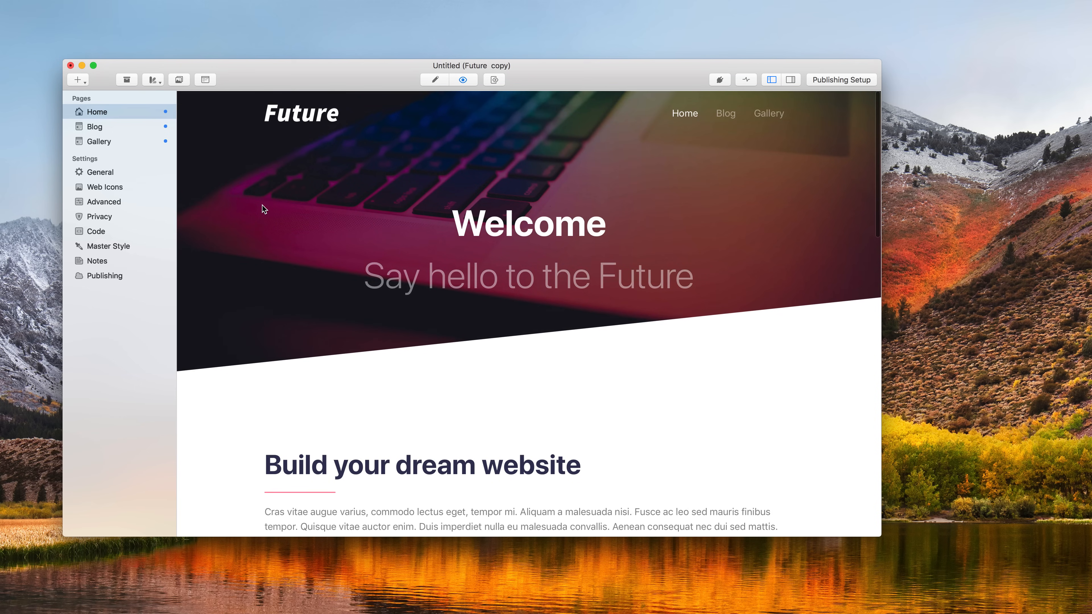
scroll(262, 204, down, 3)
scroll(262, 205, up, 3)
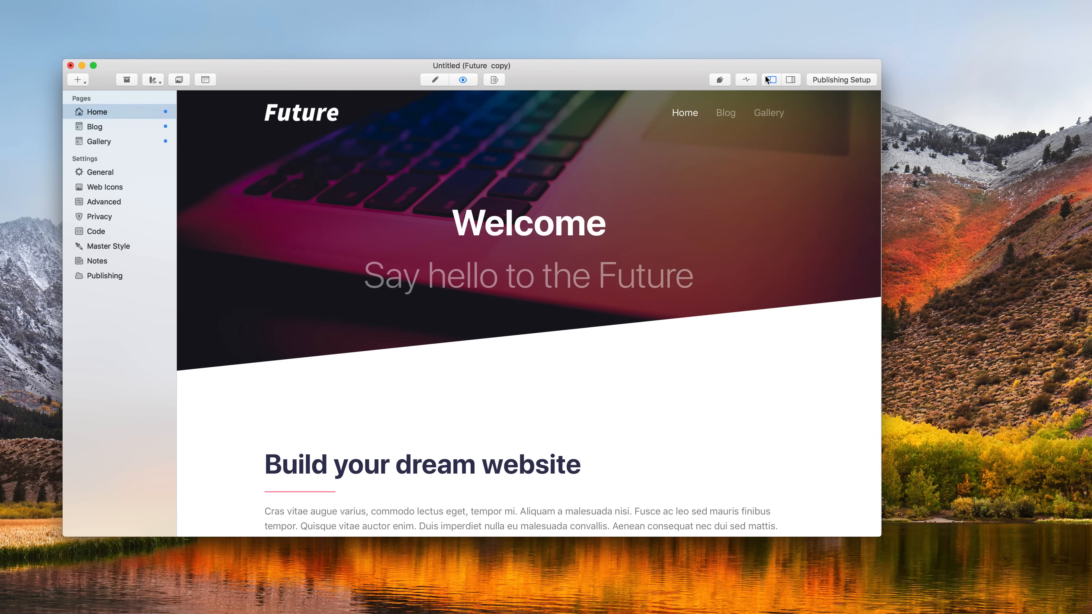
Step: Override the home page's site banner with the project resource photo of the person in the conical hat
click(790, 79)
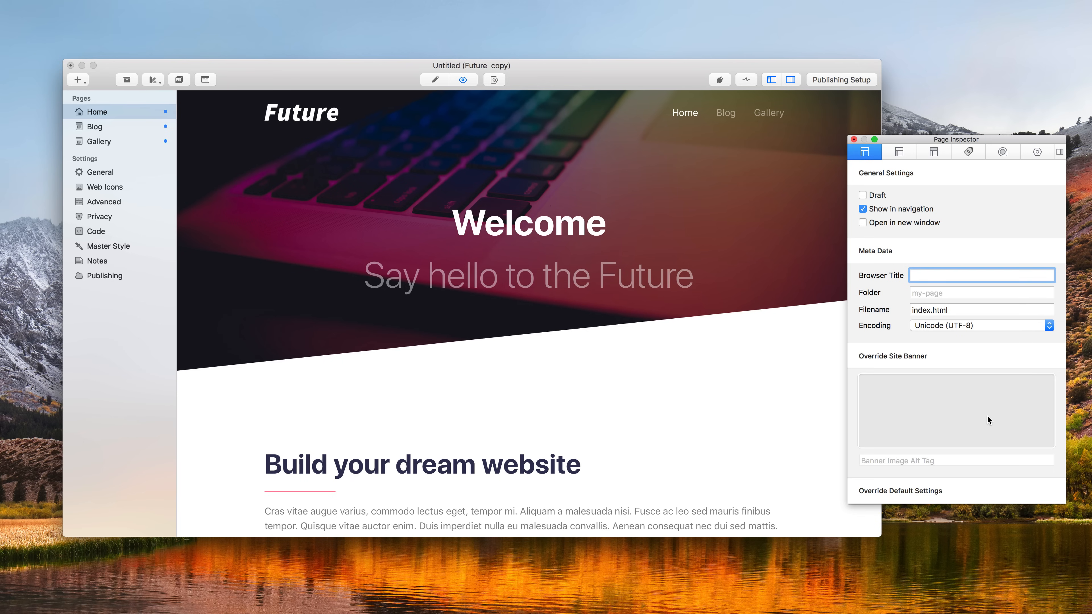
click(186, 84)
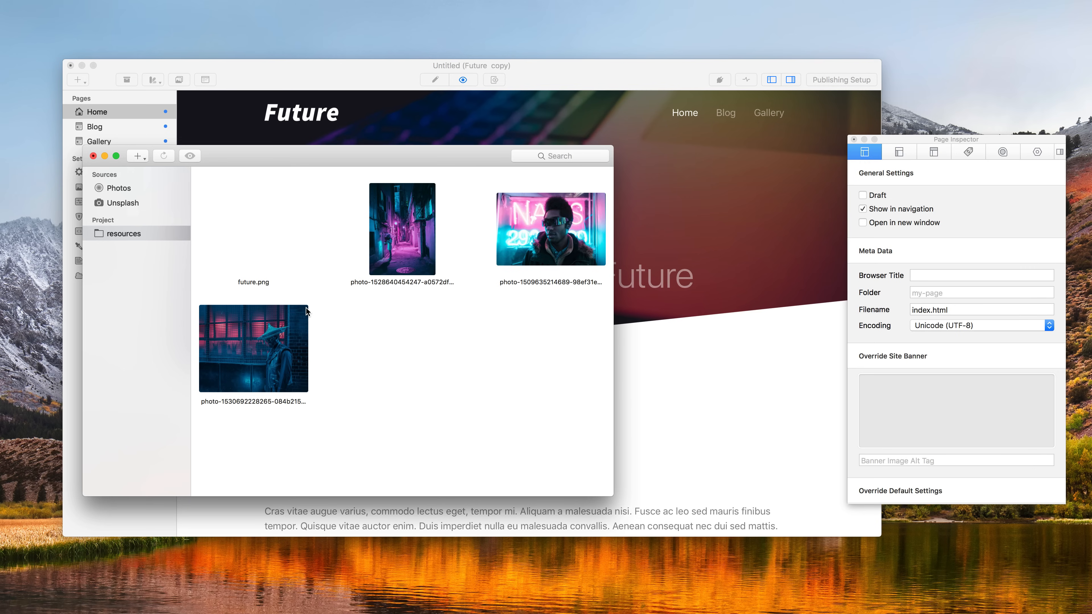
drag(263, 337, 959, 413)
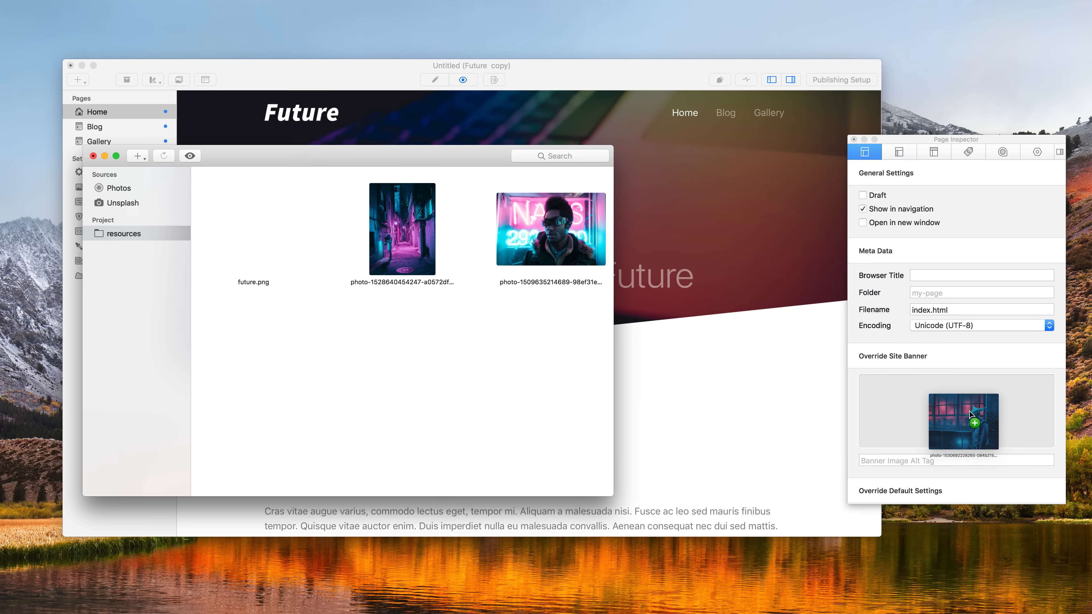
click(93, 156)
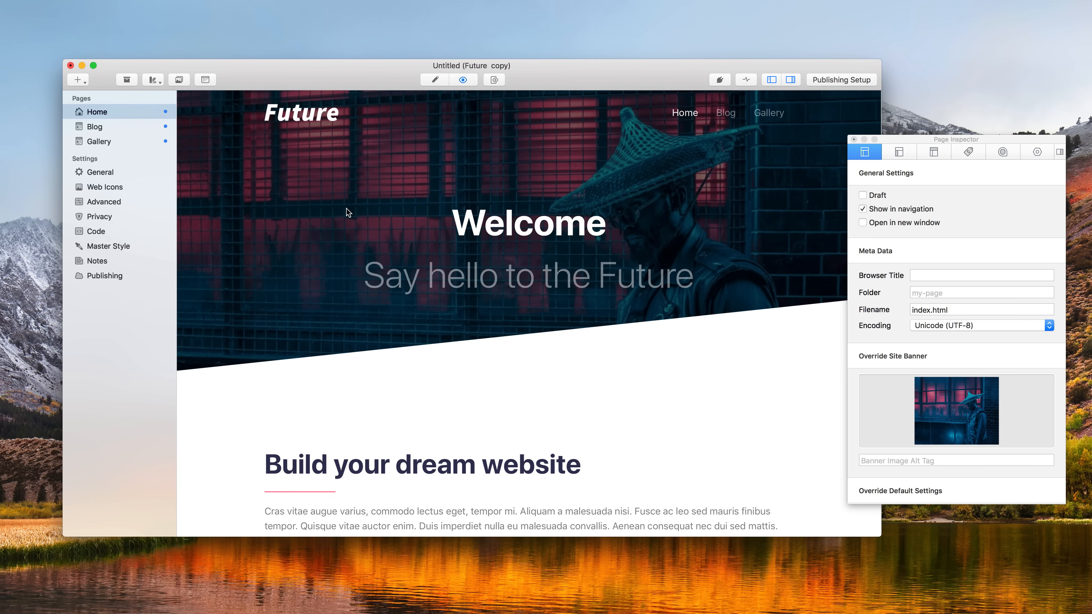
Step: Set the Brightness filter amount of the home page's theme banner to 101%
click(997, 153)
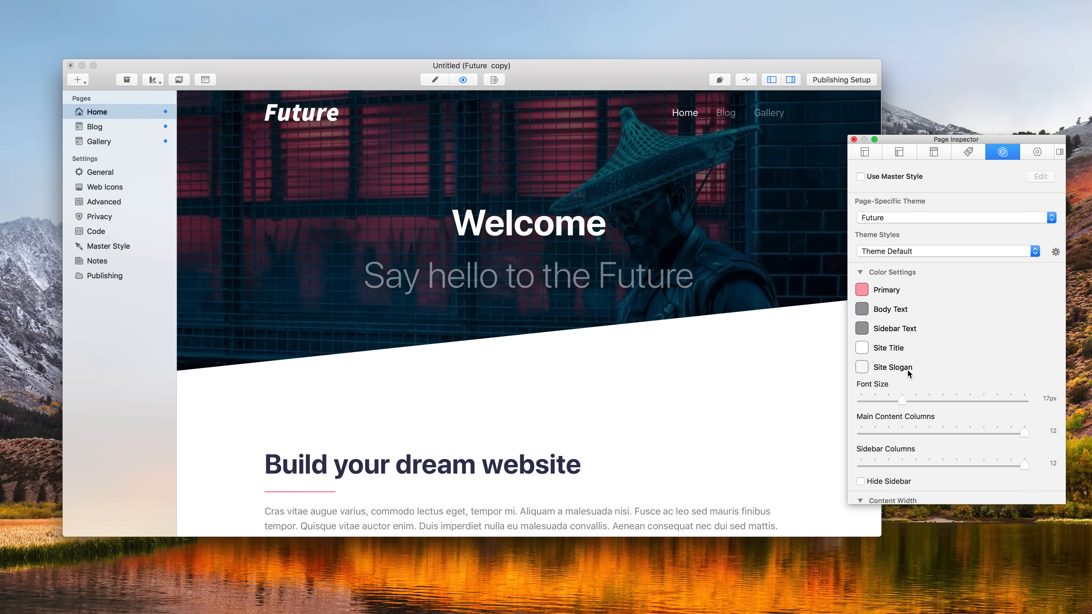
scroll(907, 369, down, 15)
scroll(908, 373, down, 3)
click(862, 344)
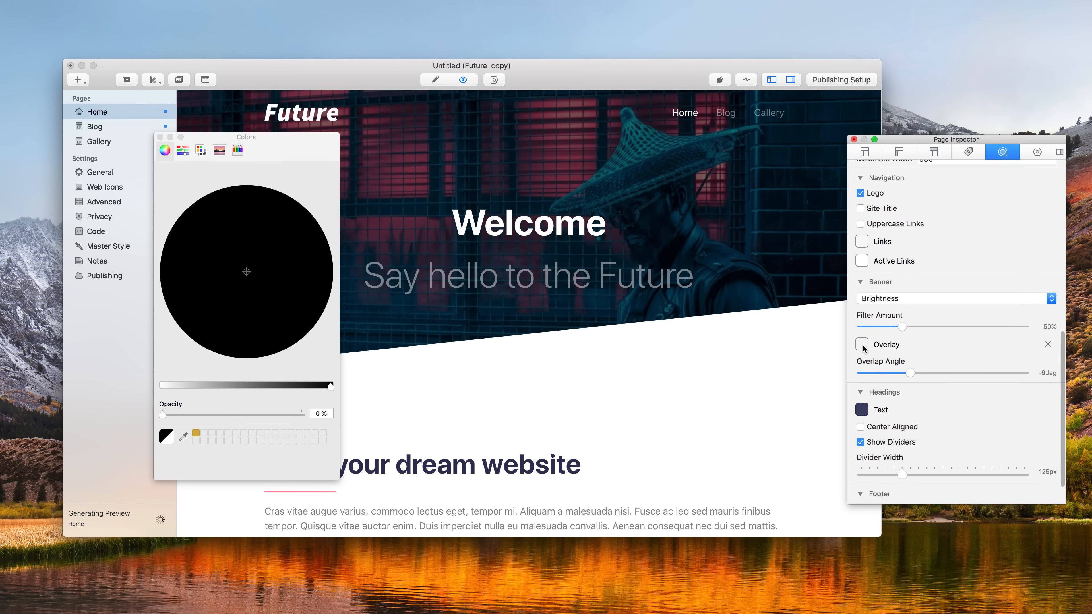
click(160, 138)
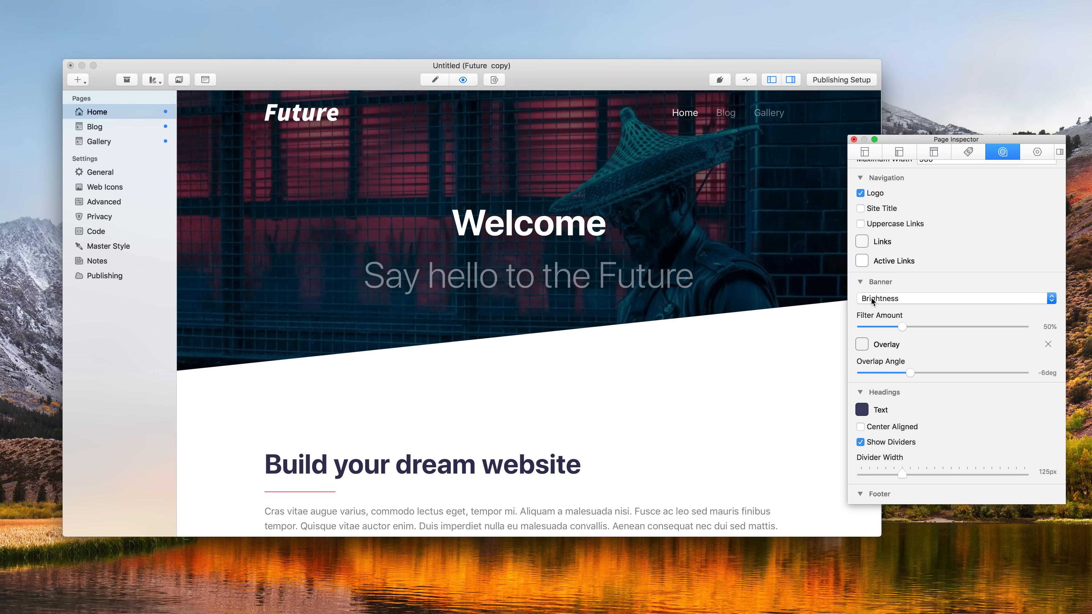
drag(902, 327, 943, 327)
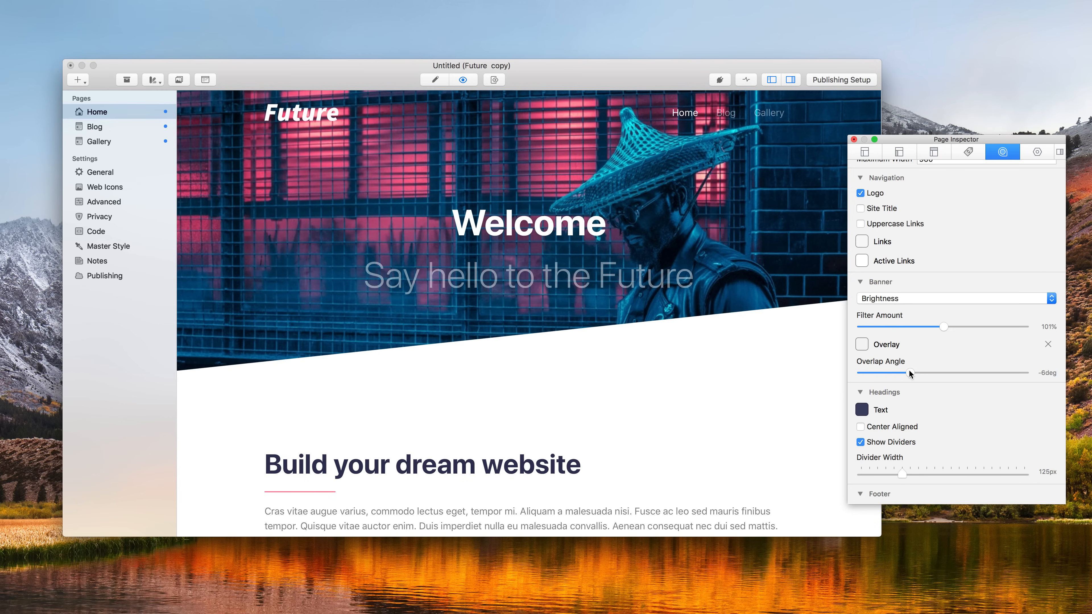
Step: Try banner overlap angles of 0 and 10 degrees and settle on -3 degrees
drag(937, 372, 941, 373)
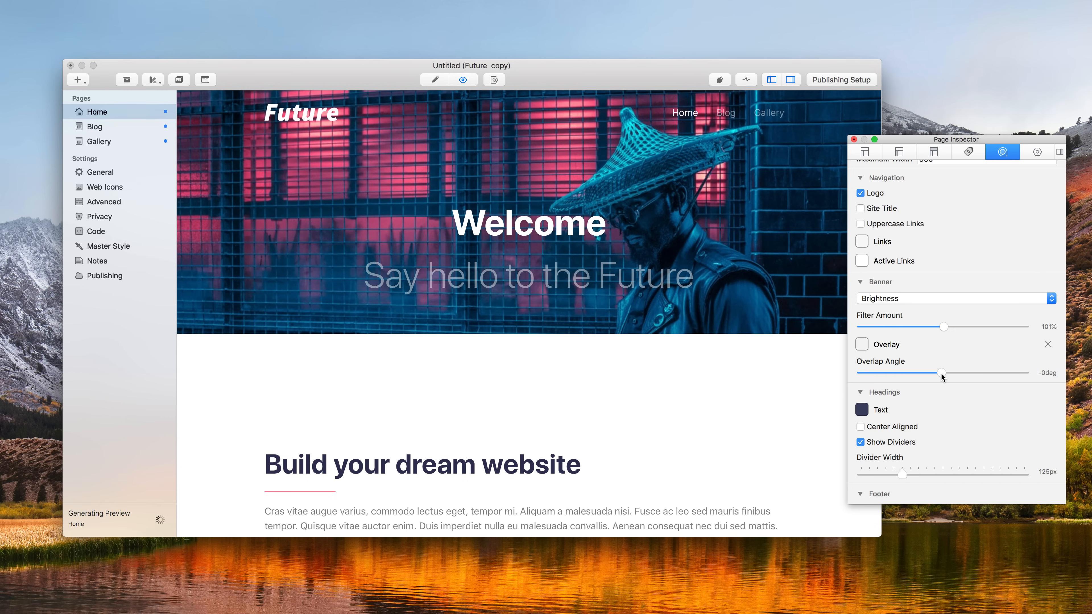
drag(941, 376, 997, 377)
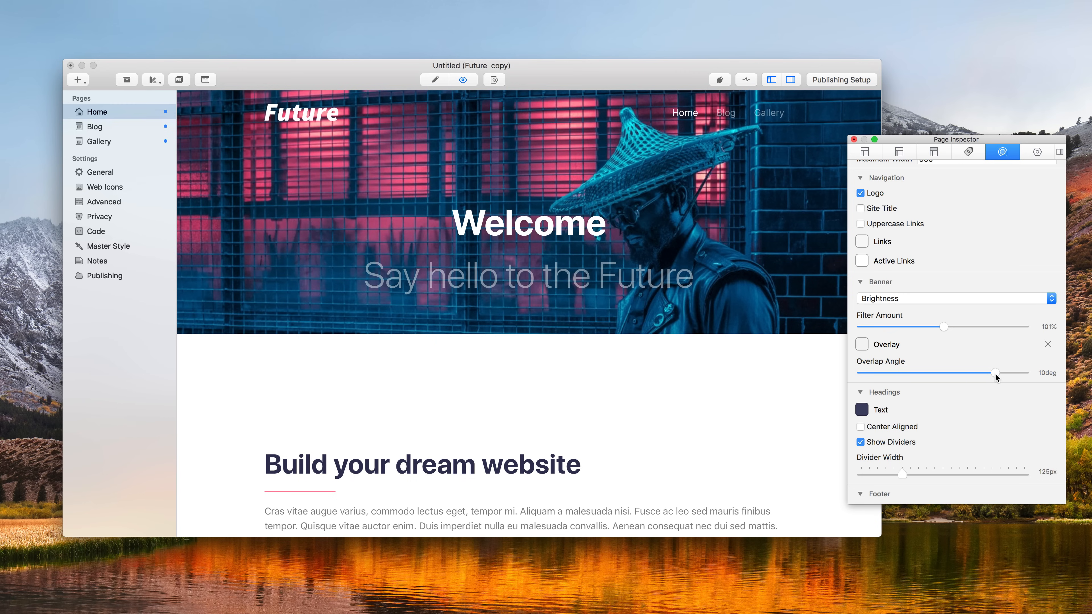
drag(995, 374, 924, 373)
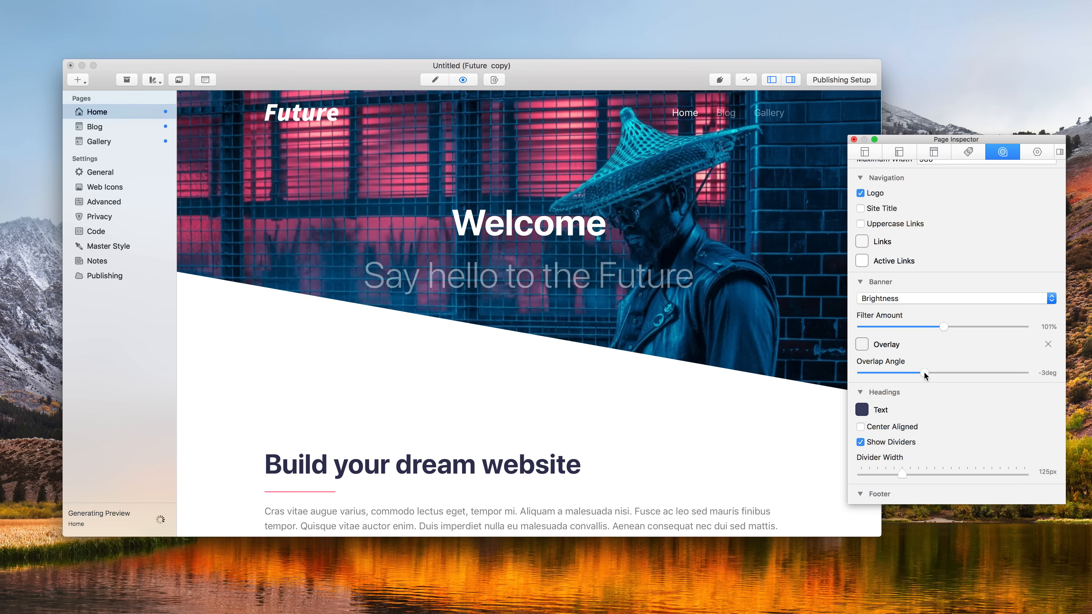
Step: Check the heading dividers in the page preview and set their divider width to 325px
scroll(924, 372, down, 2)
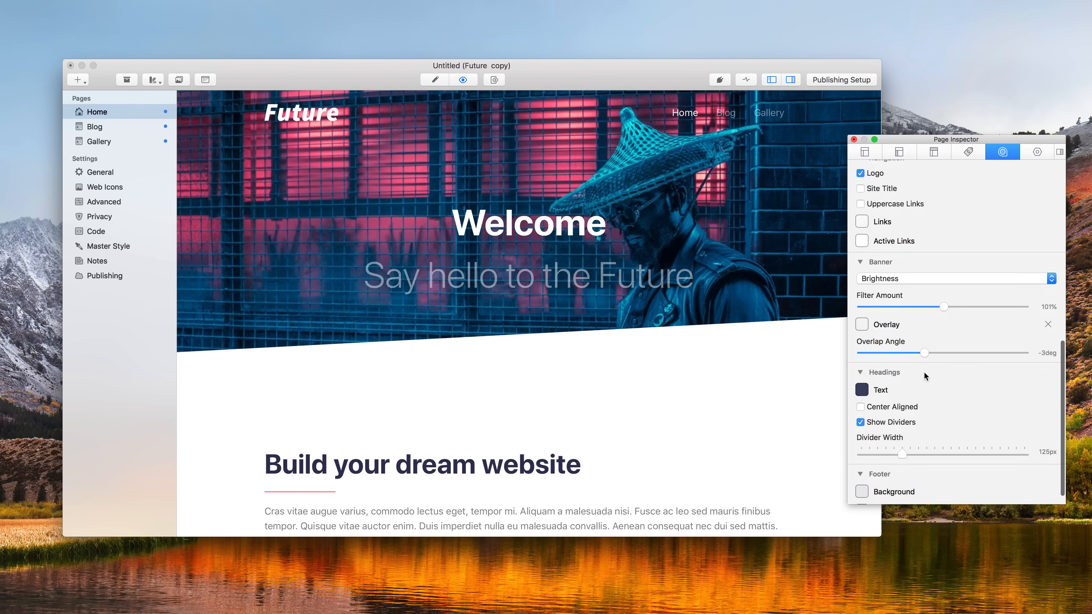
scroll(749, 369, down, 5)
scroll(750, 368, down, 3)
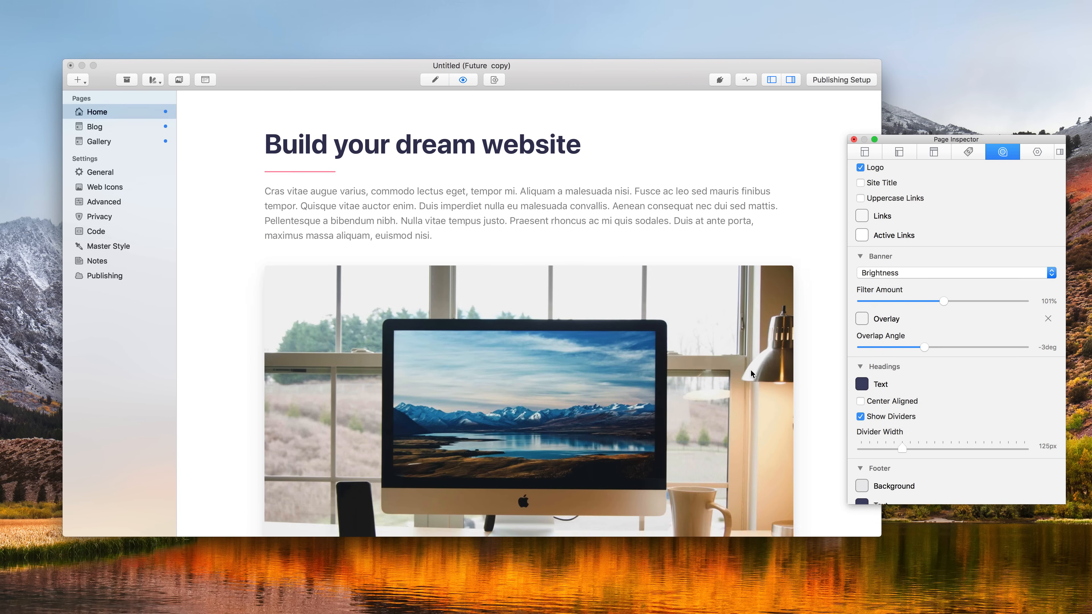
scroll(750, 368, up, 7)
scroll(751, 370, down, 3)
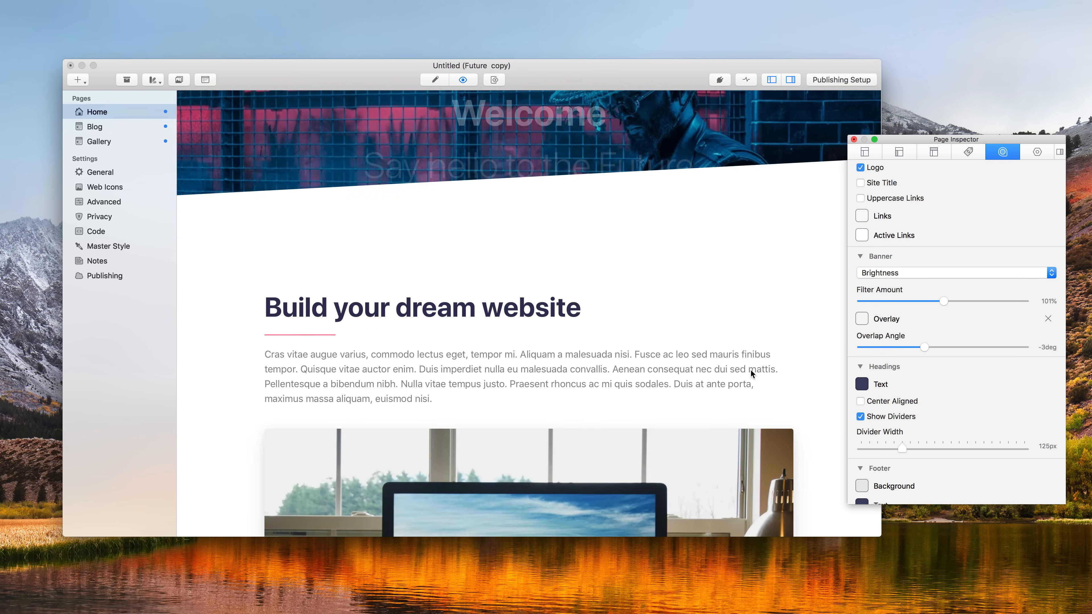
scroll(750, 370, up, 4)
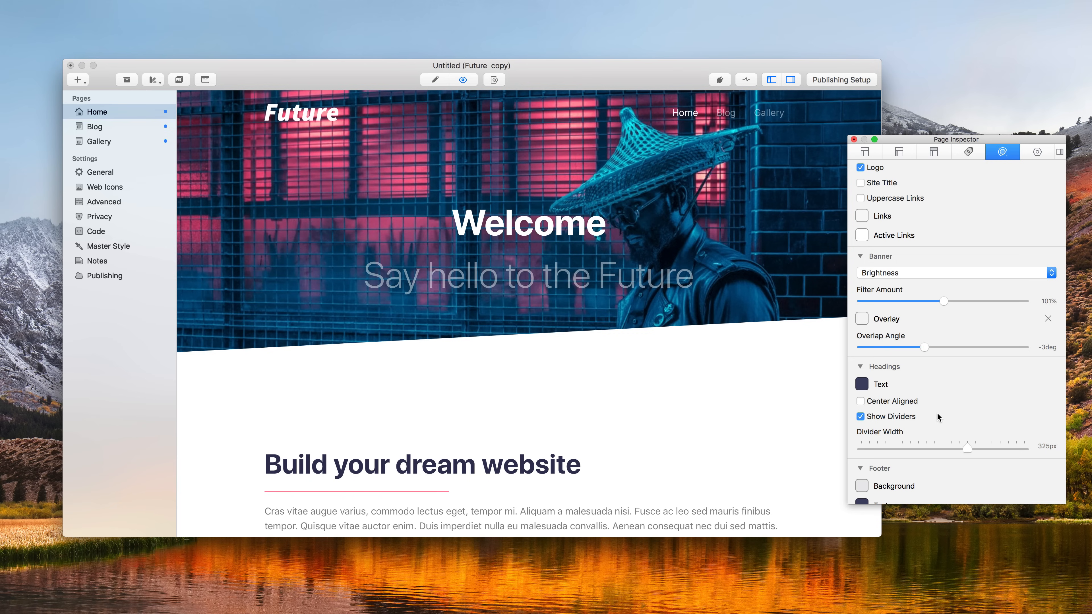
Step: Try a blue primary colour for the theme and reset it to the default
scroll(936, 412, up, 15)
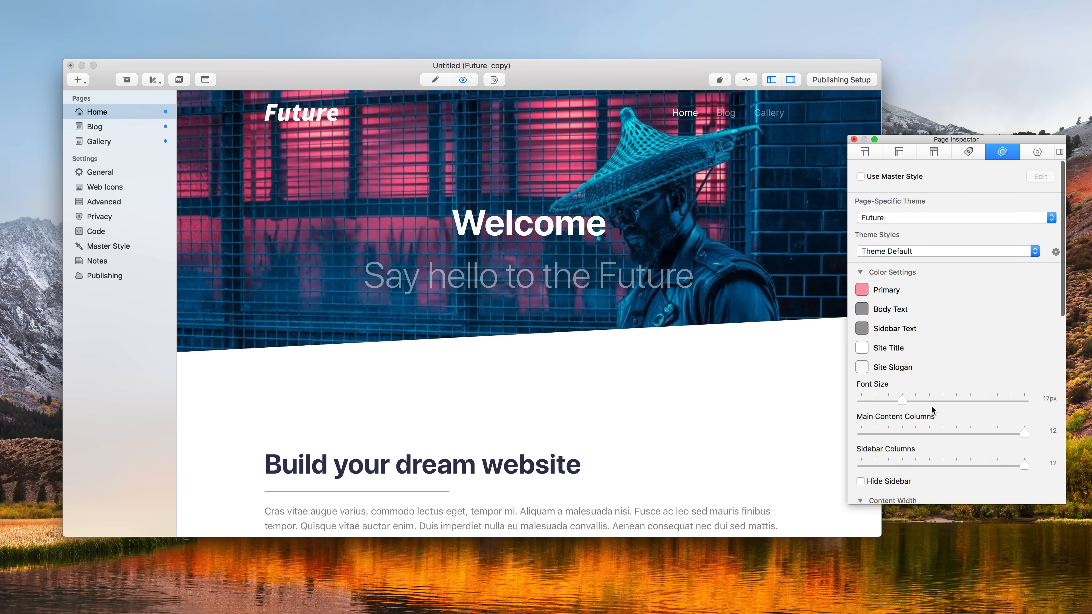
click(862, 291)
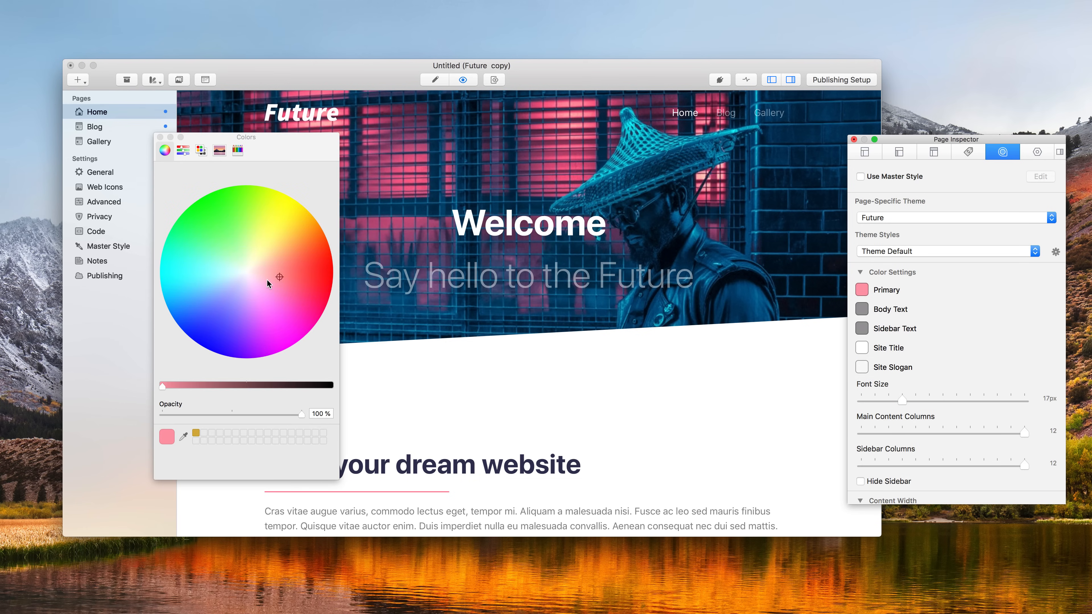
click(200, 304)
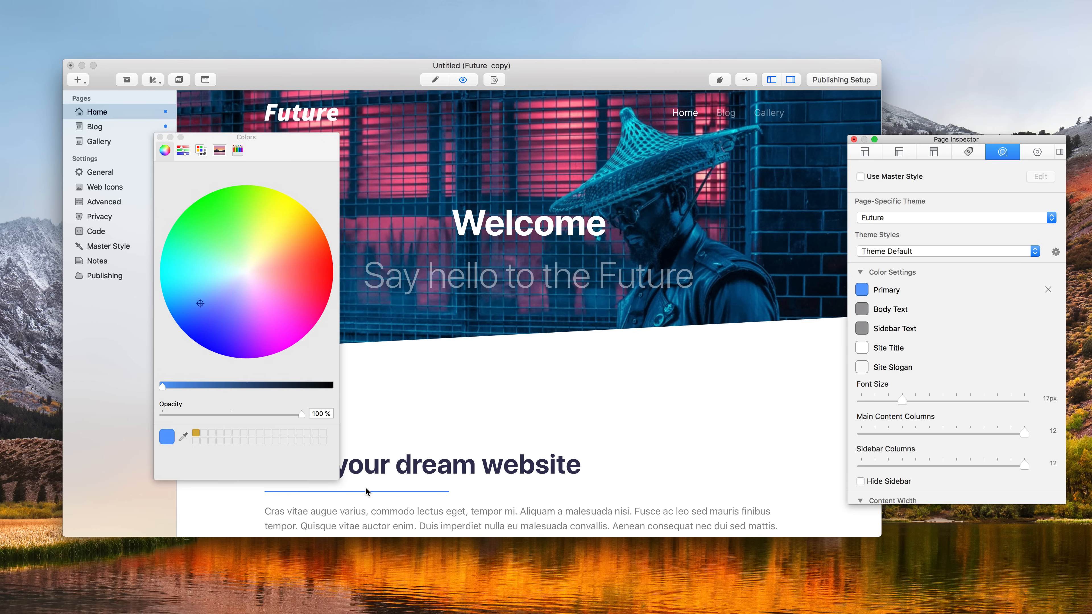
click(1049, 290)
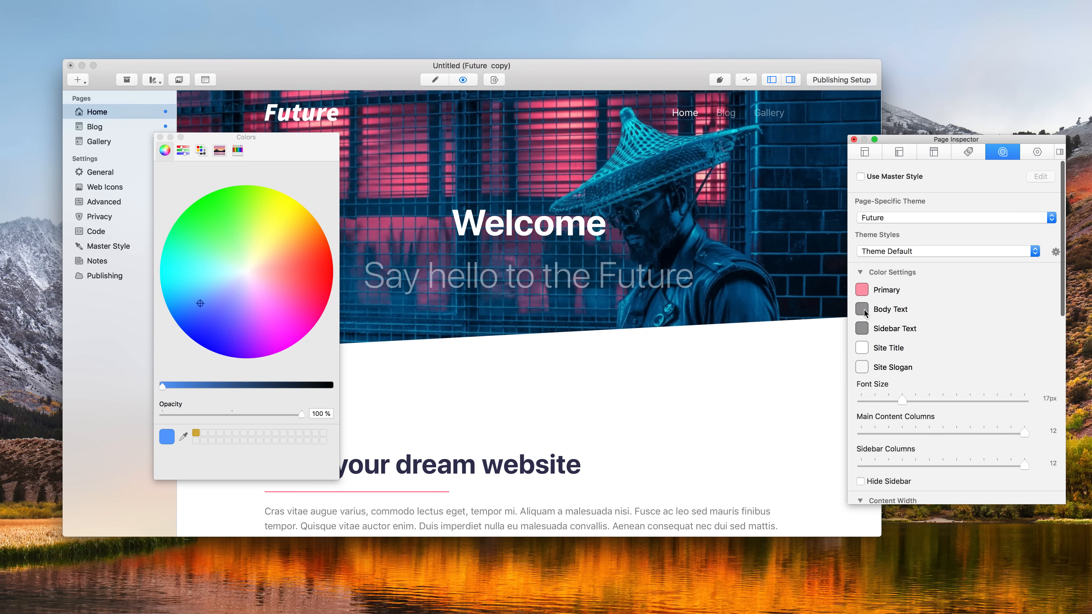
Step: Darken the theme's body text colour to near-black and check the text down to the page footer
click(863, 310)
drag(266, 386, 294, 387)
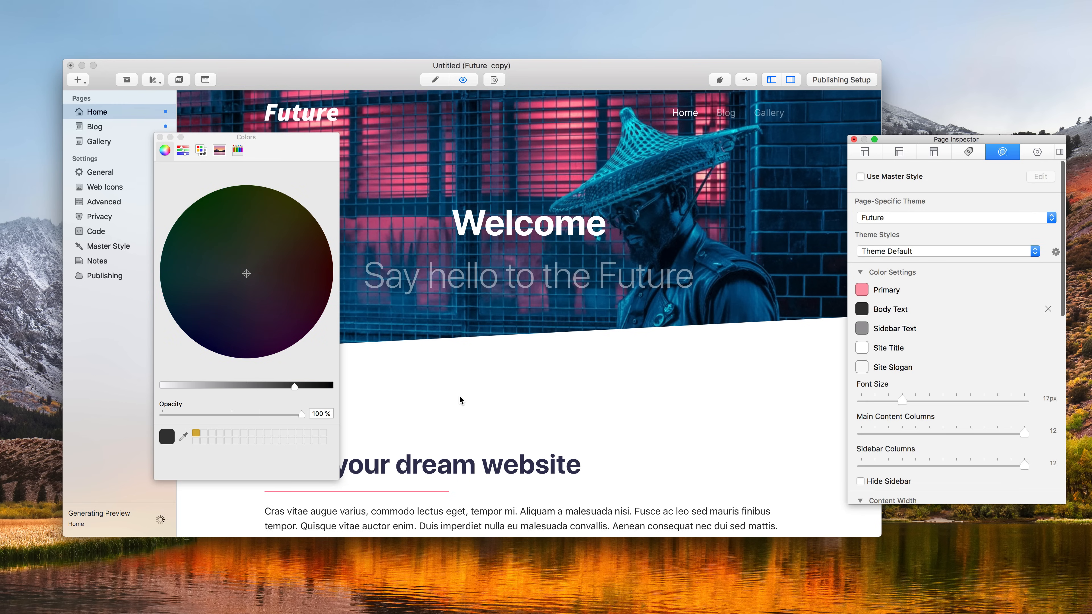
scroll(458, 400, down, 5)
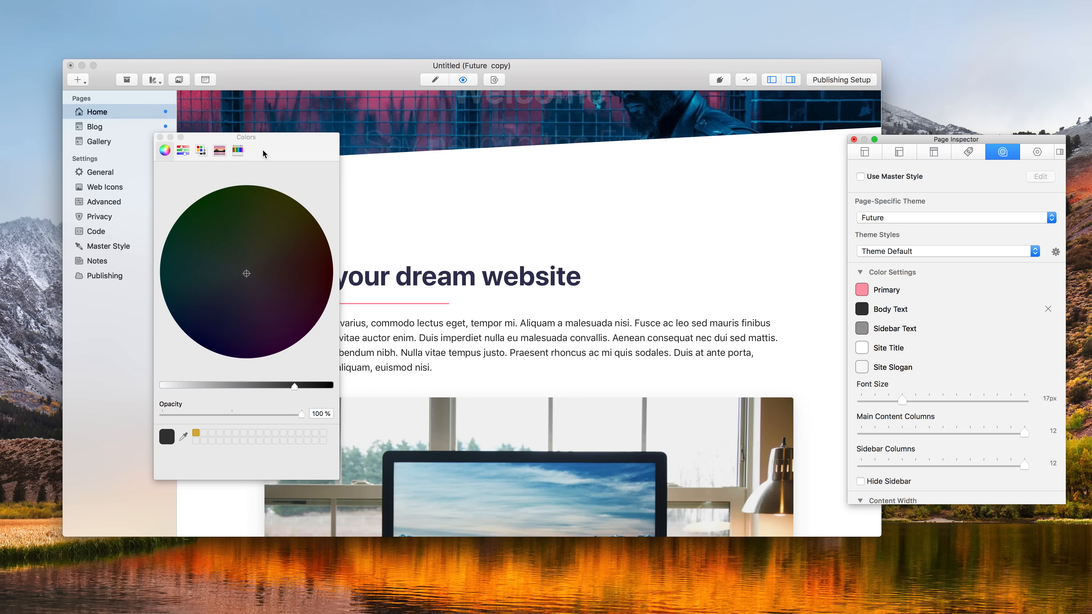
click(160, 137)
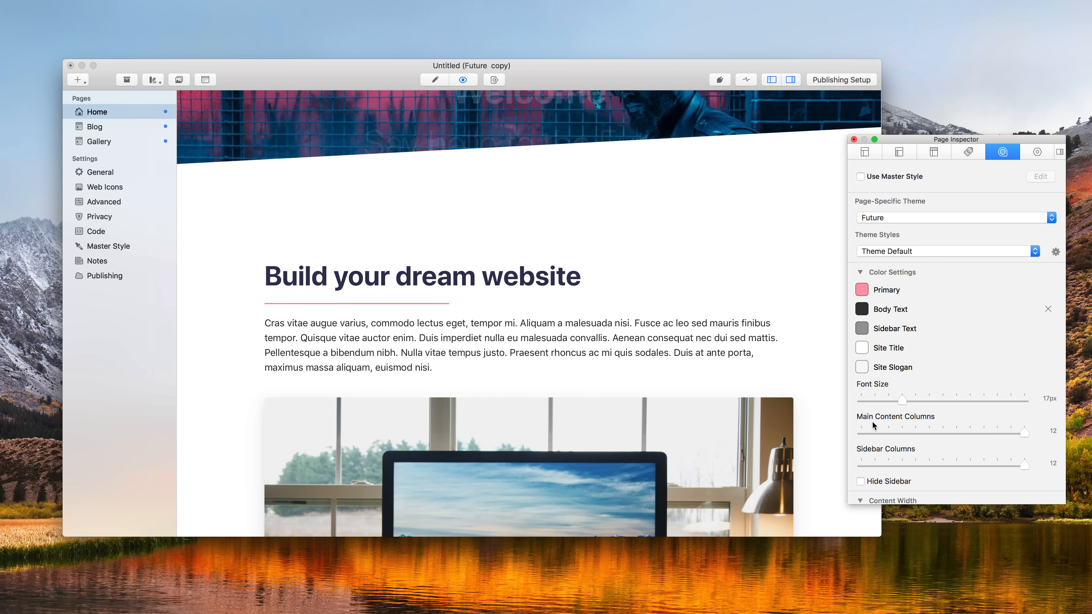
scroll(791, 445, down, 15)
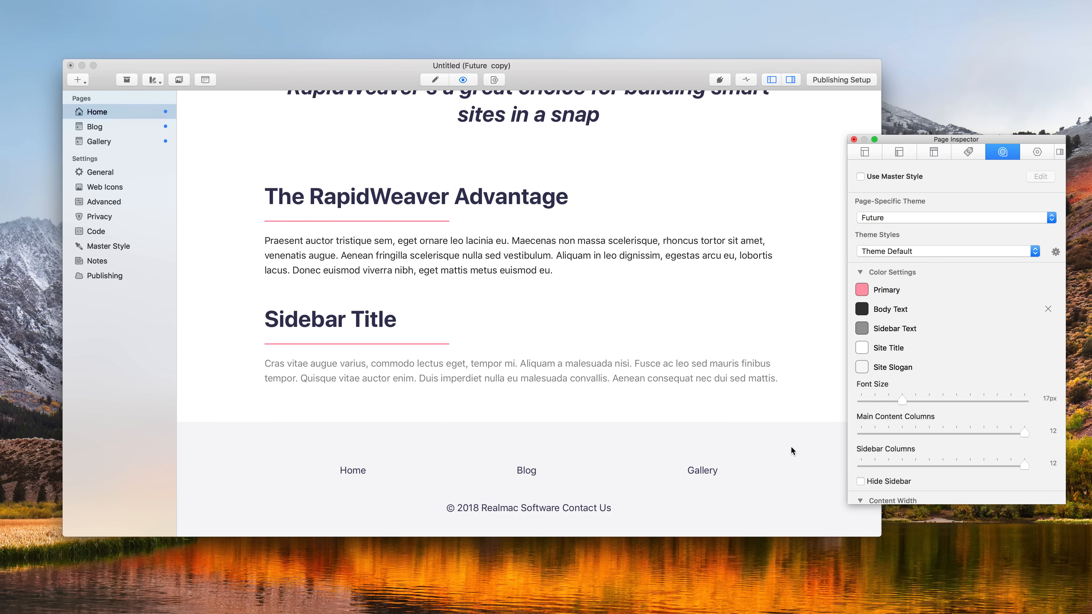
Step: Set the Future theme's main content to 8 columns and its sidebar to 4 columns, and check the page layout and remaining style settings
click(277, 318)
drag(301, 320, 481, 373)
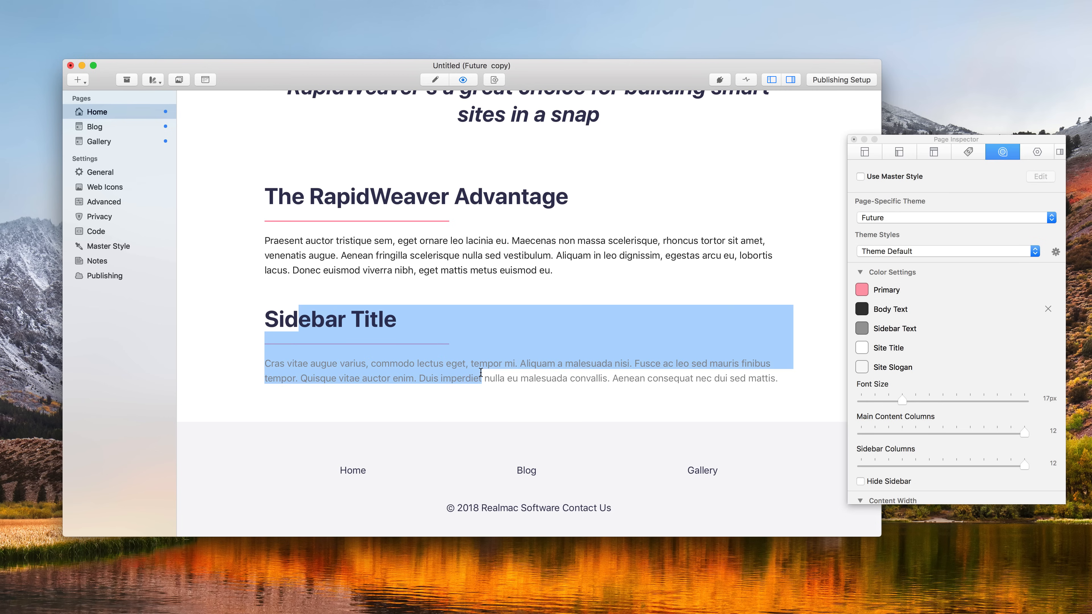
drag(553, 270, 416, 199)
click(416, 199)
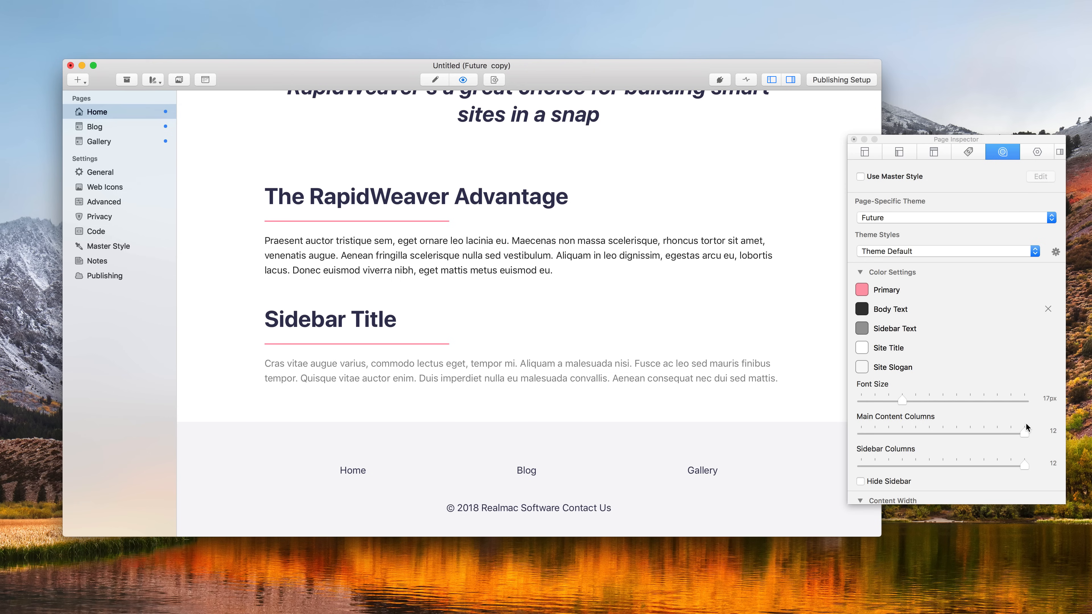
click(1024, 434)
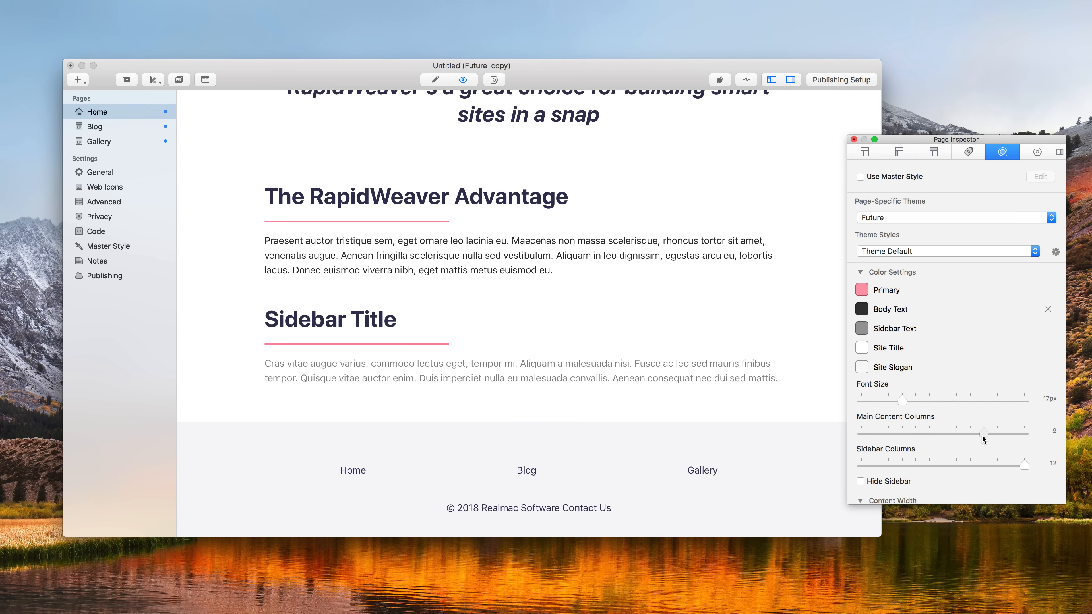
drag(1022, 465, 934, 466)
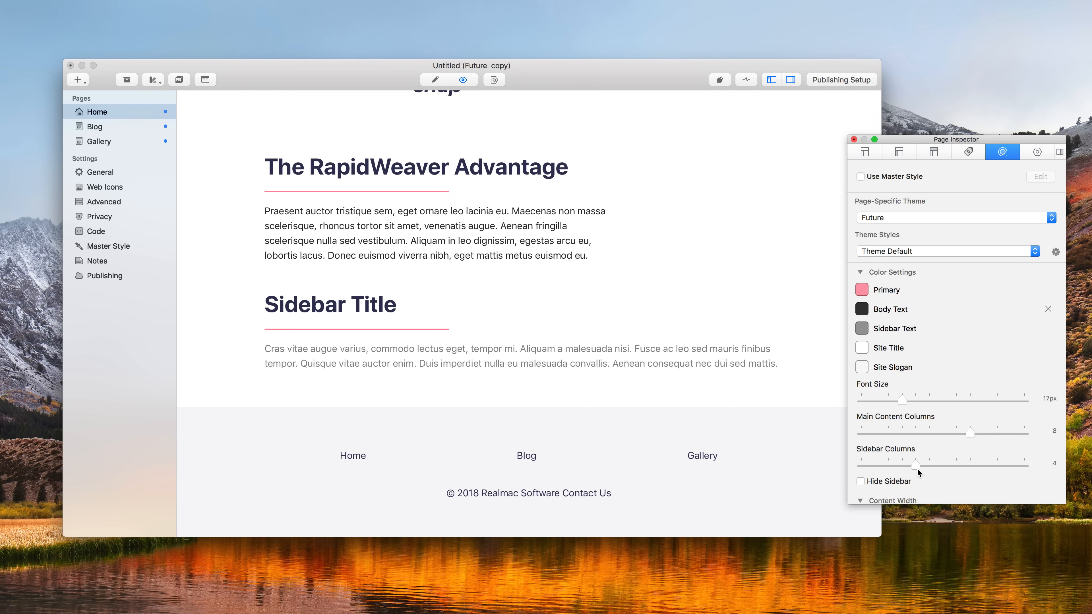
scroll(786, 416, up, 10)
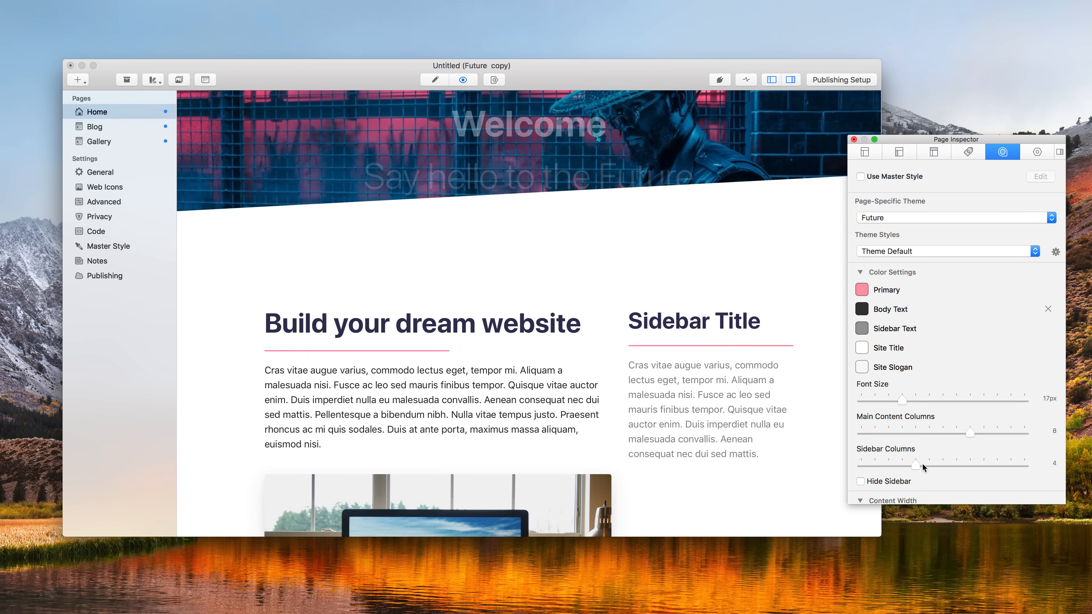
scroll(922, 349, down, 10)
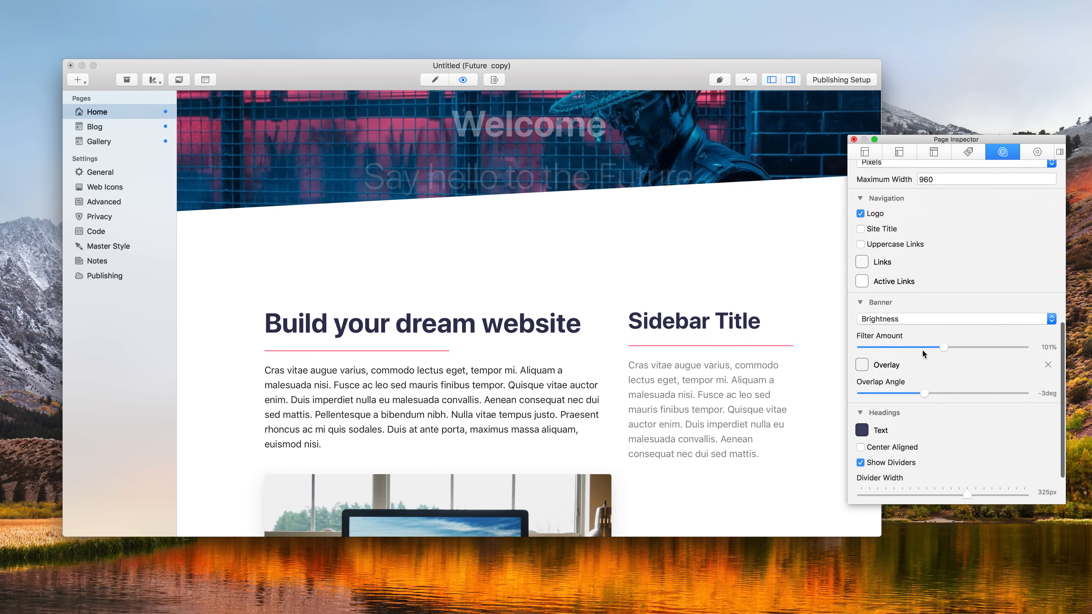
scroll(922, 349, up, 10)
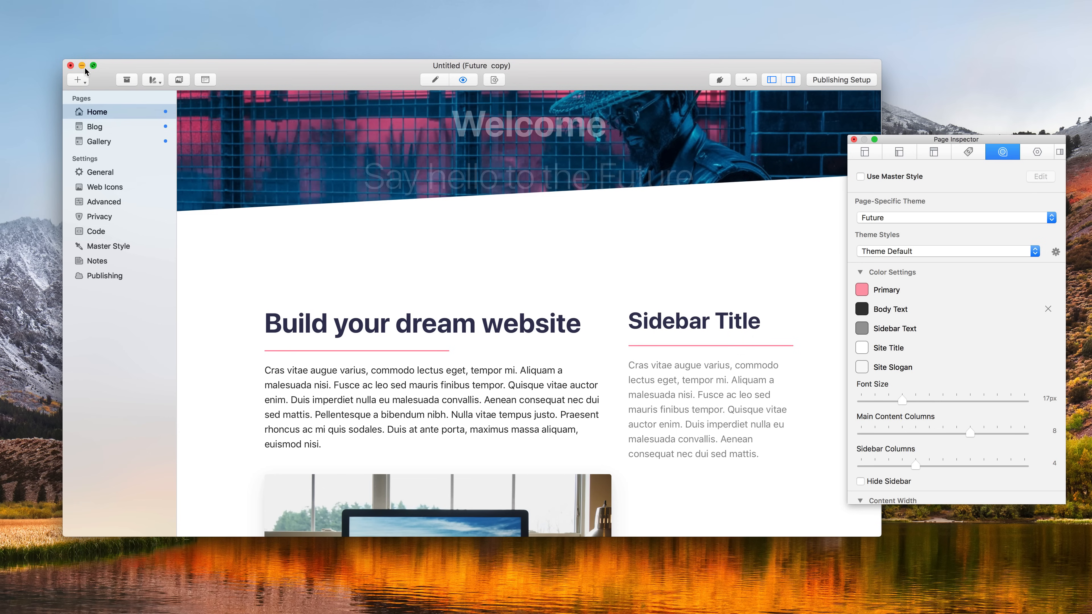
Step: Close the Future project, open the Climate project and preview its Home page down to the footer
click(70, 65)
click(405, 148)
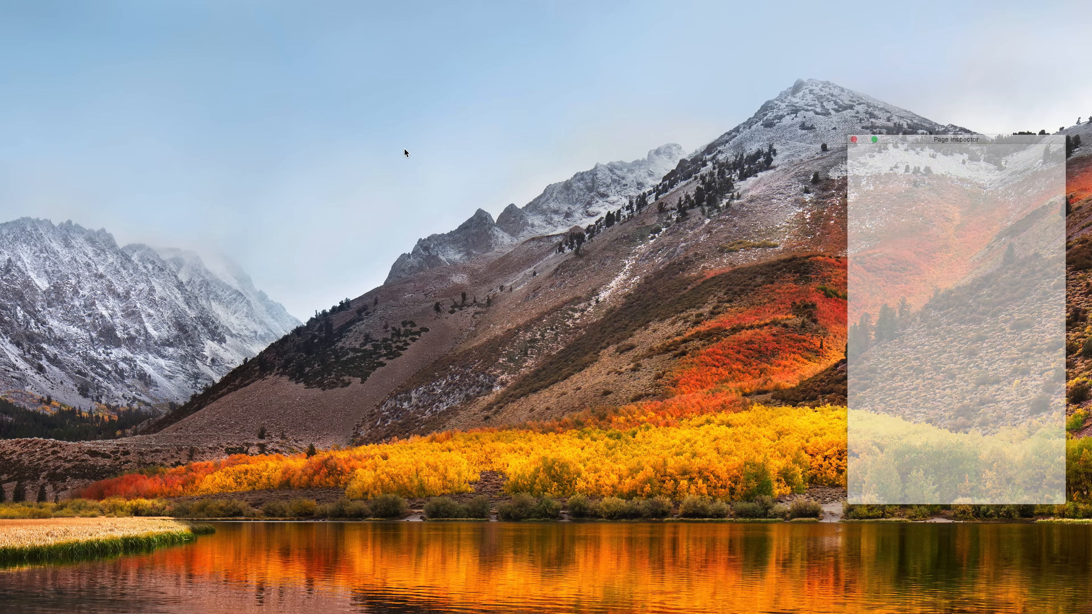
double_click(636, 237)
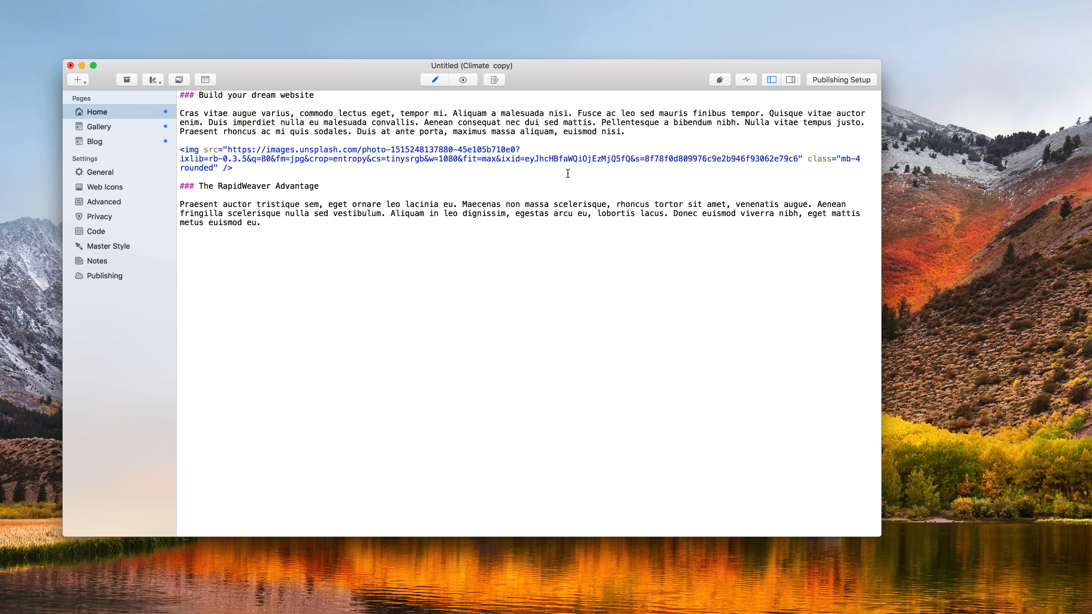
click(463, 79)
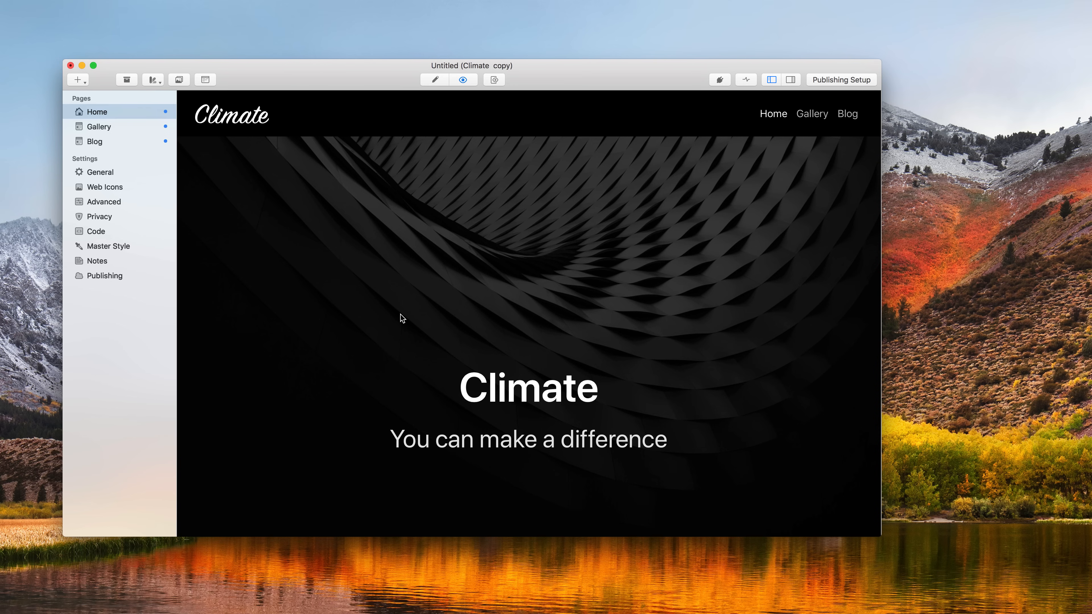
scroll(400, 314, down, 10)
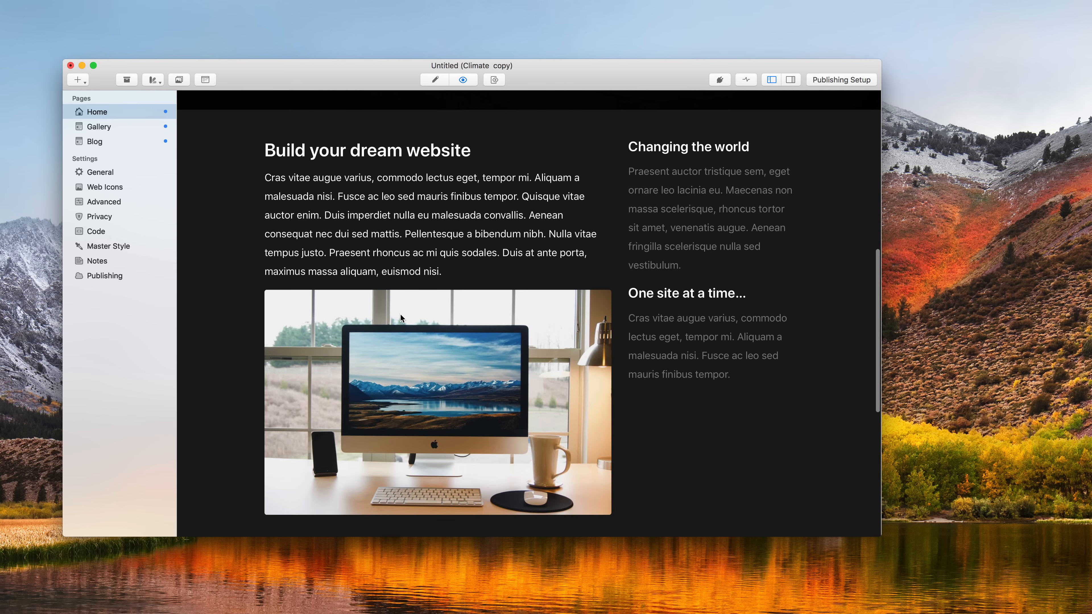
drag(264, 151, 381, 151)
click(380, 151)
scroll(422, 262, down, 8)
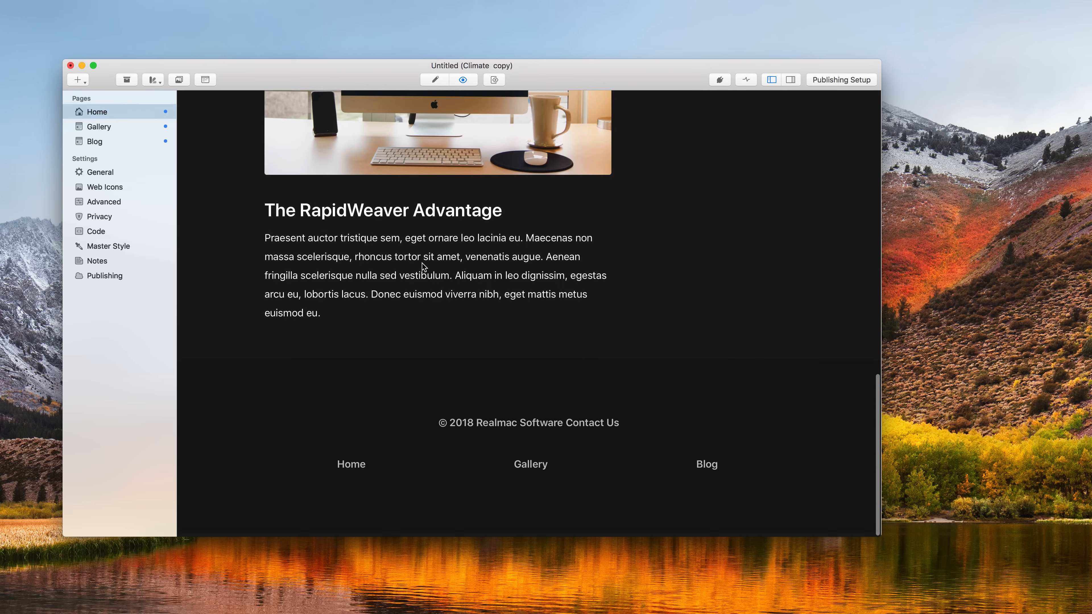
scroll(422, 263, up, 10)
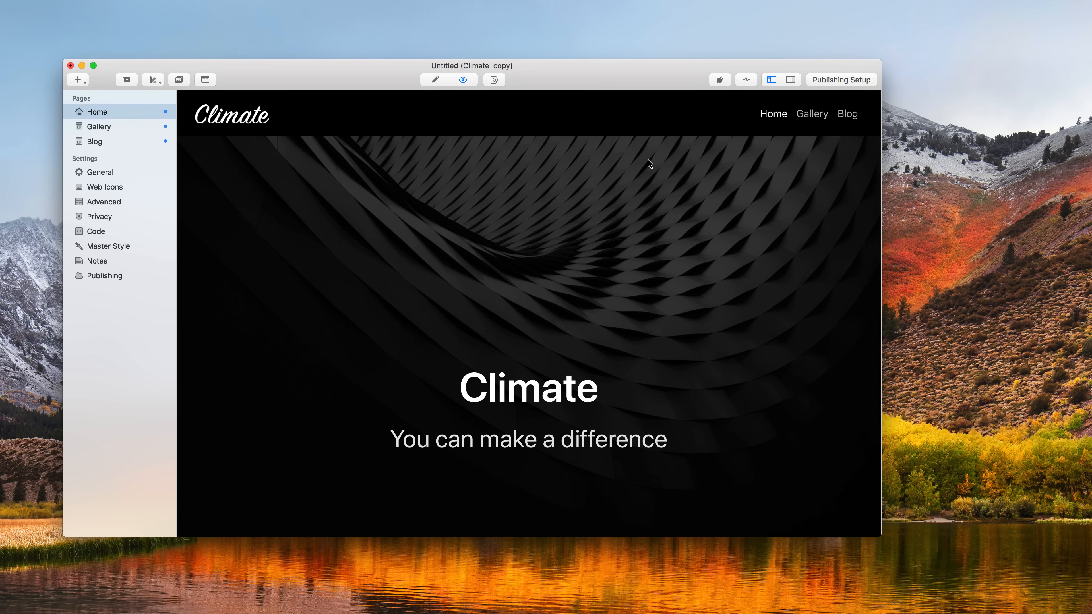
Step: Show the Home page's general settings and search the Unsplash image source for "banner"
click(791, 80)
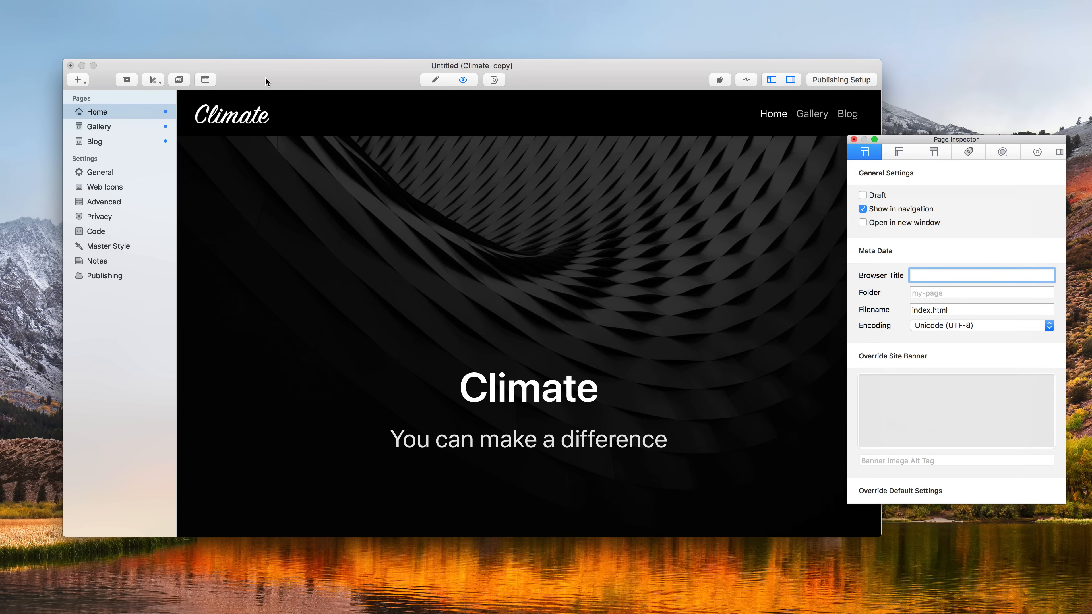
click(181, 80)
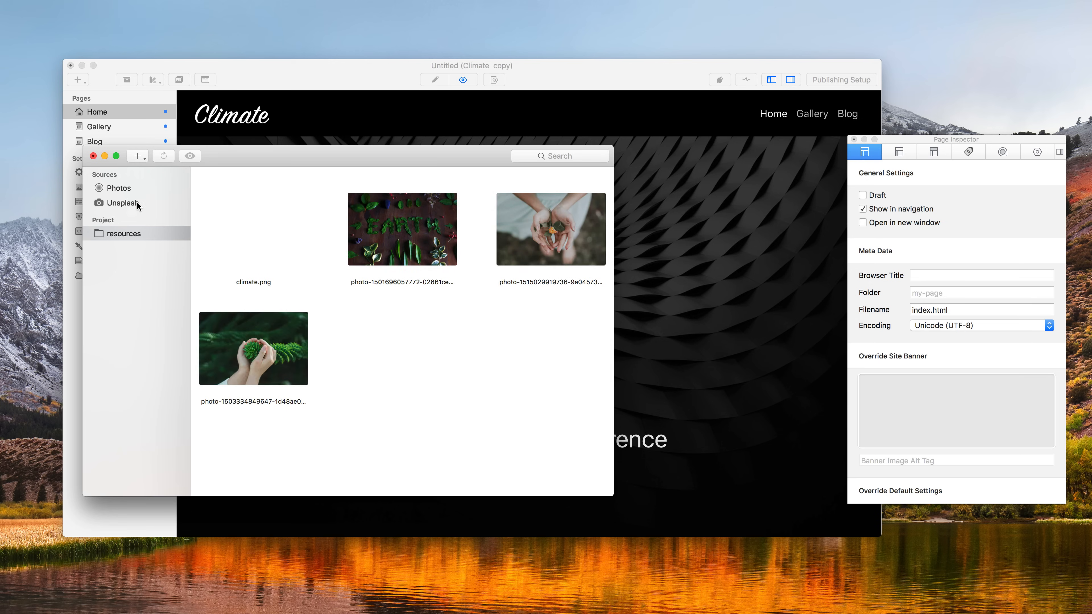
click(136, 201)
click(557, 155)
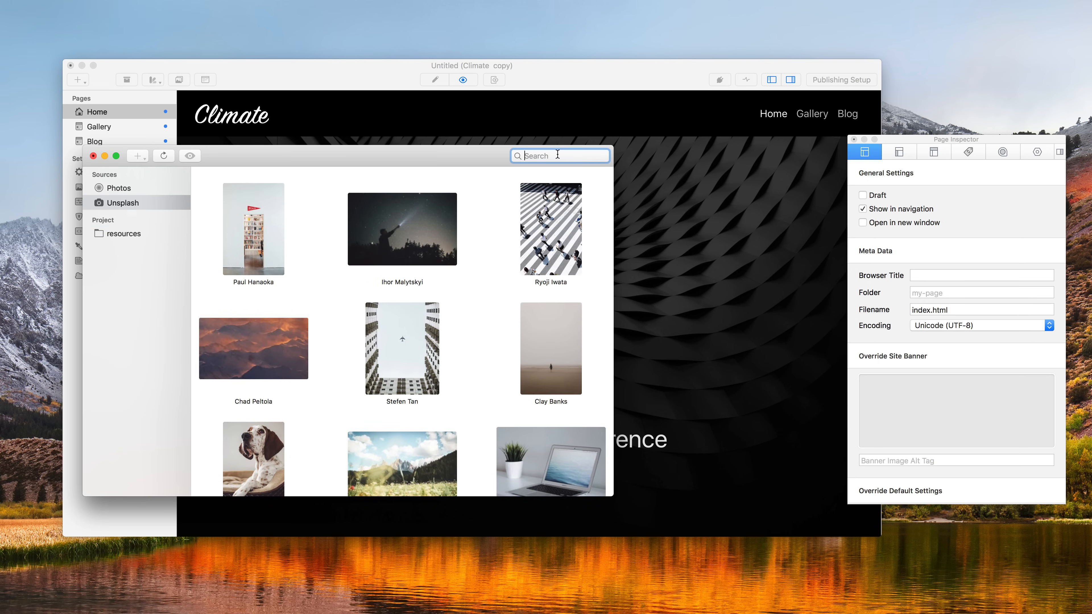
text(banner)
key(Return)
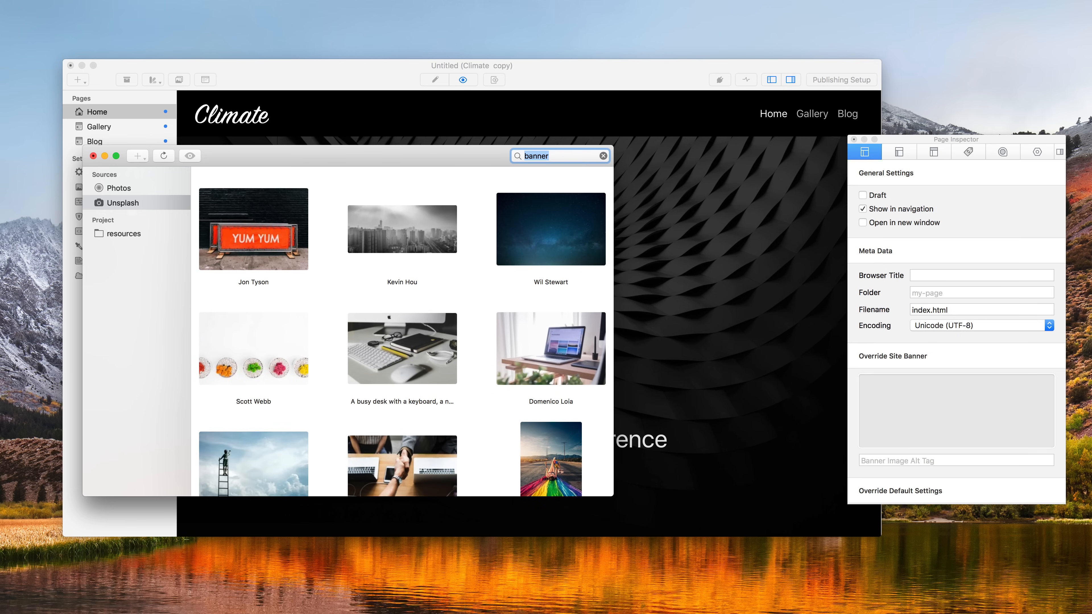
Step: Override the Home page's site banner with the Unsplash photo of a green field under tree branches at sunset, and close the image browser
scroll(433, 367, down, 10)
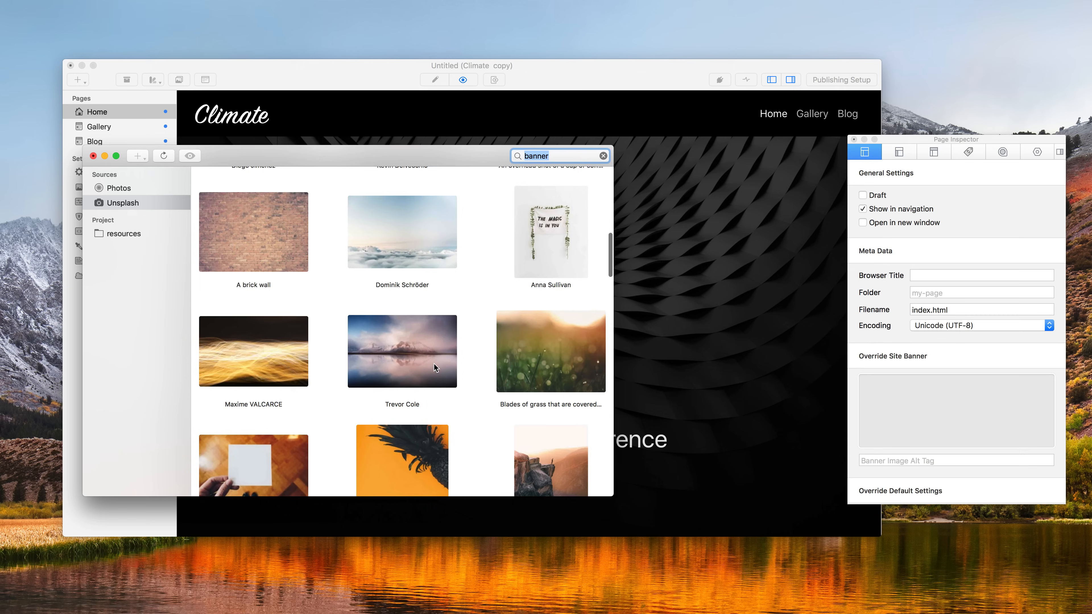
scroll(434, 368, down, 8)
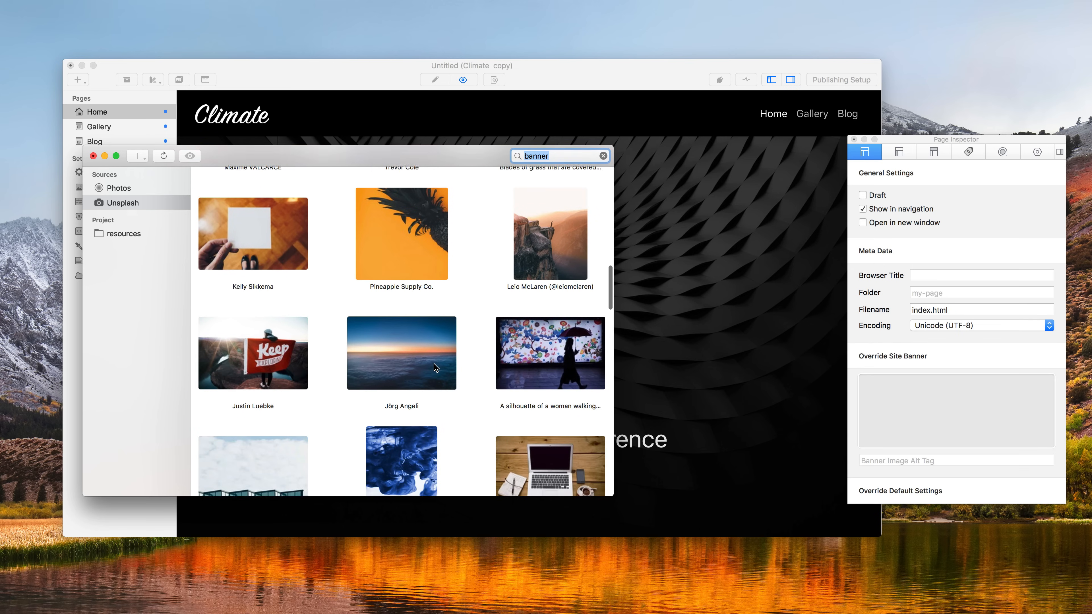
scroll(434, 367, down, 4)
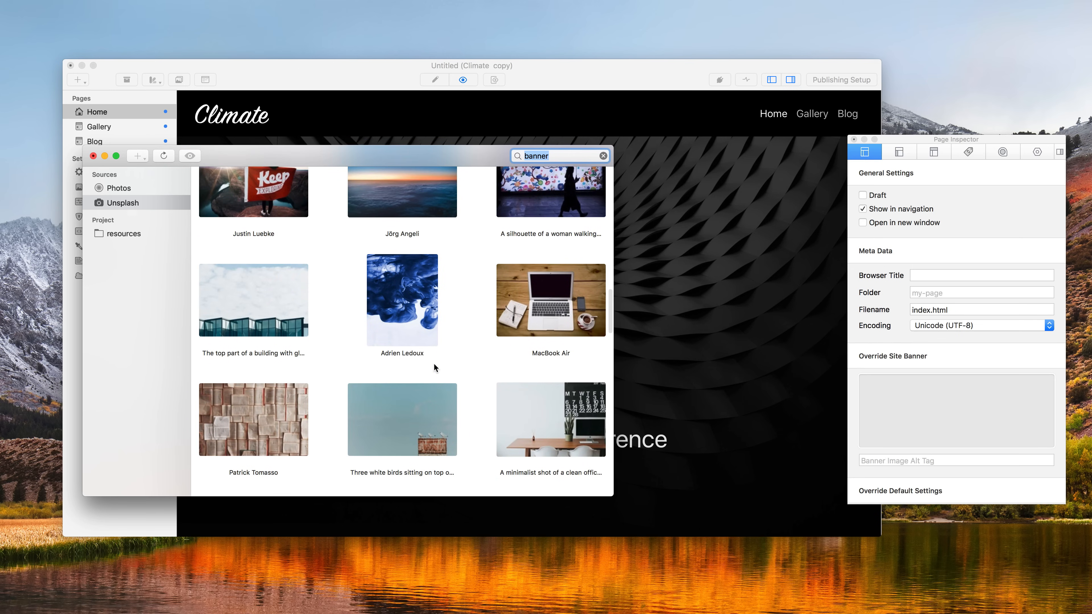
scroll(433, 365, down, 2)
scroll(432, 361, down, 5)
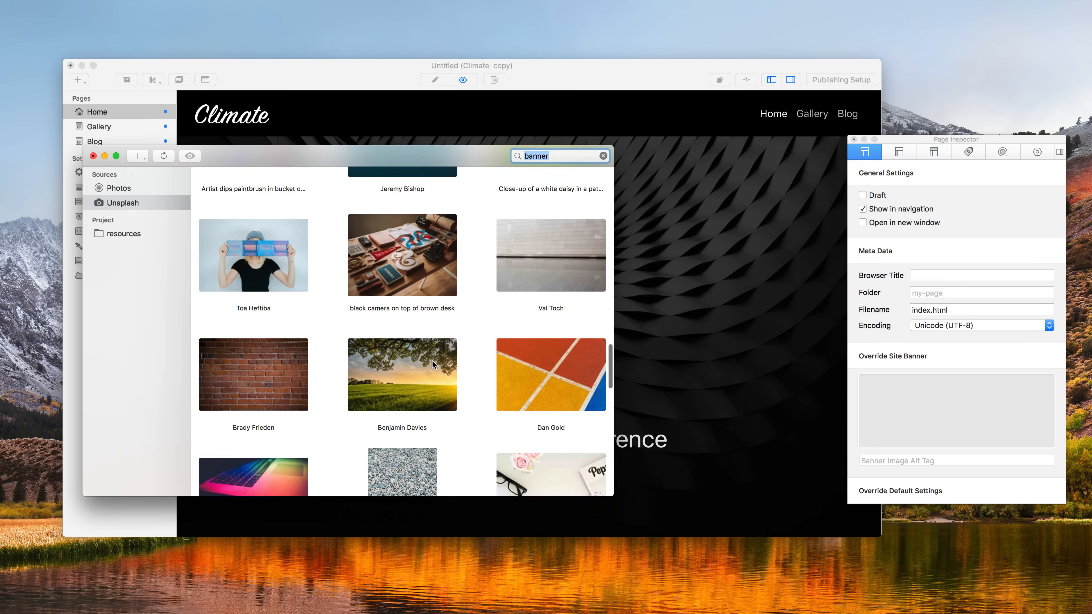
drag(407, 211, 970, 417)
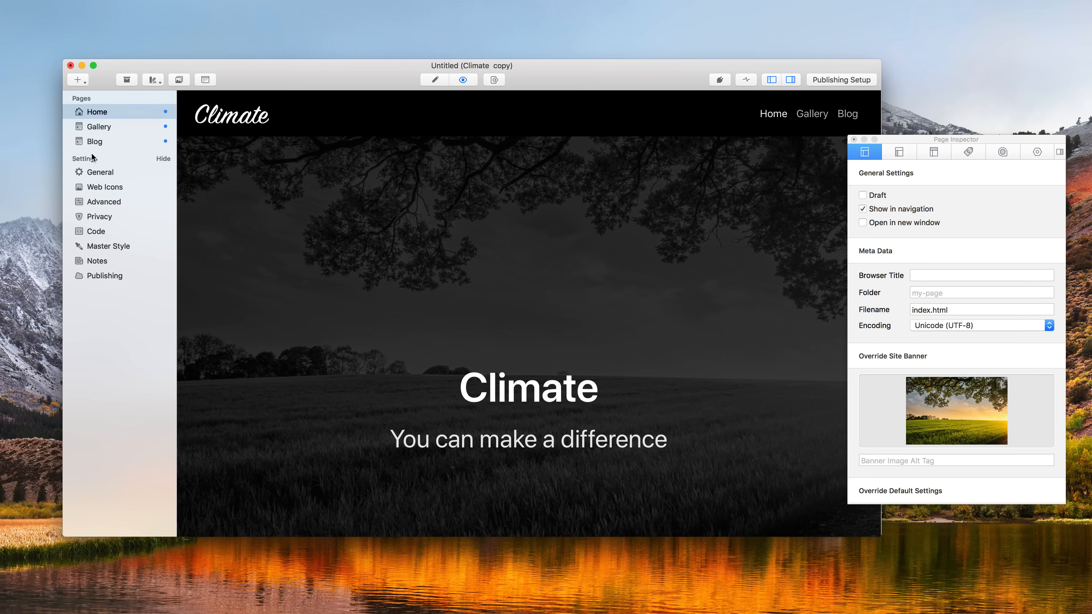
click(93, 155)
Step: Stop using the master style for the Home page and set the banner background's Saturate filter amount to 101%
click(1002, 153)
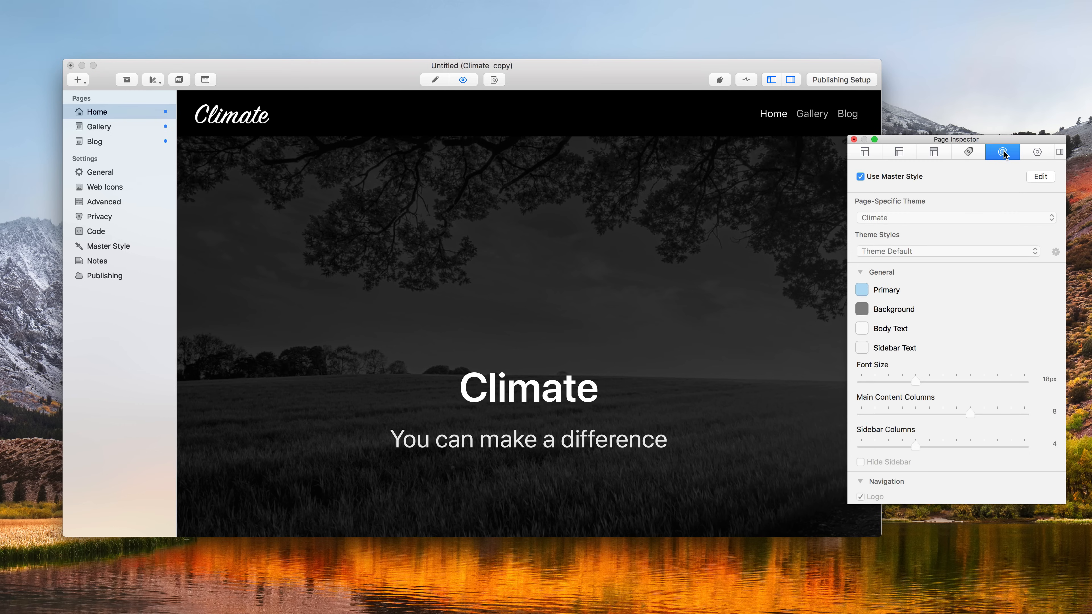
click(877, 175)
scroll(912, 332, down, 2)
scroll(912, 332, down, 5)
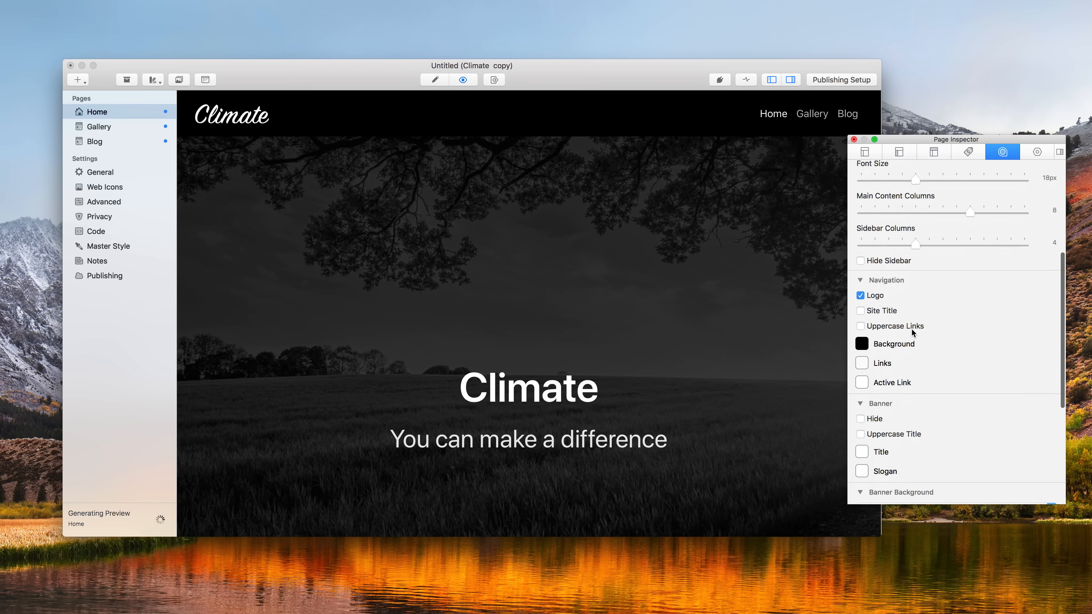
scroll(899, 406, down, 3)
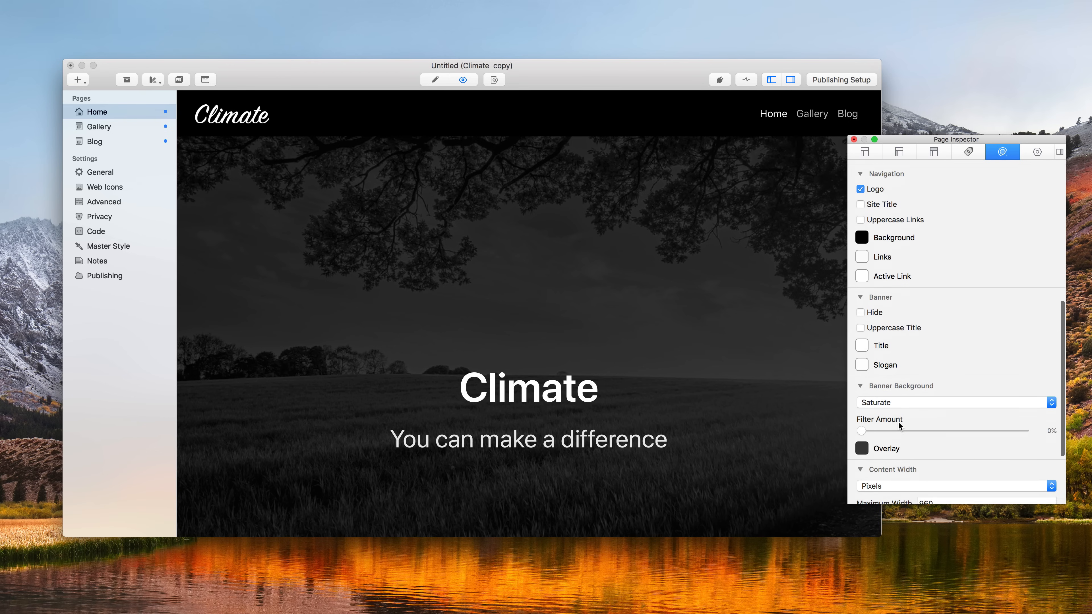
click(883, 391)
click(882, 391)
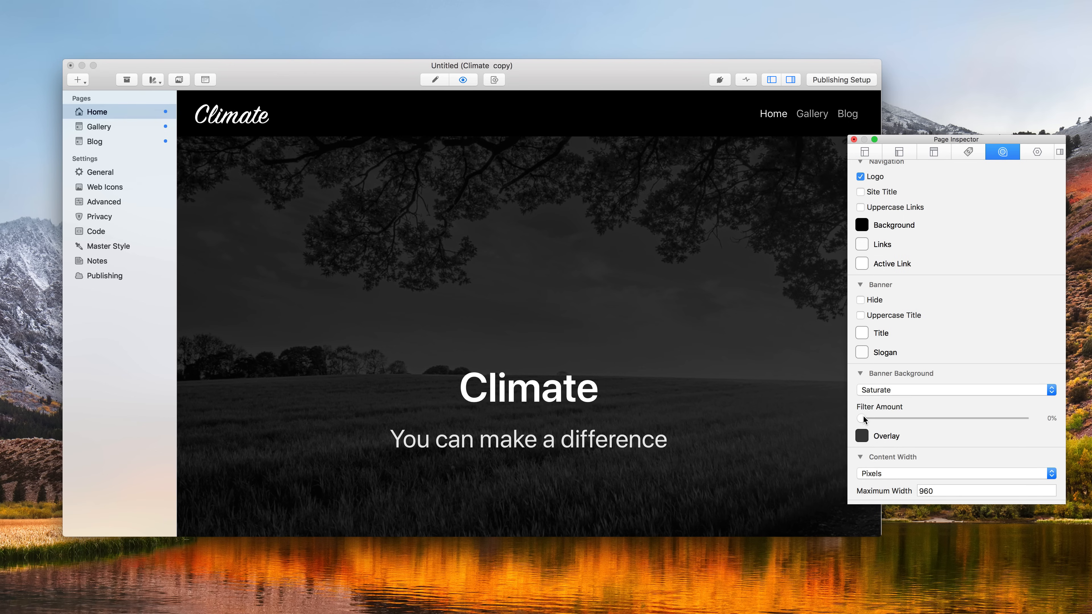
drag(864, 417, 945, 416)
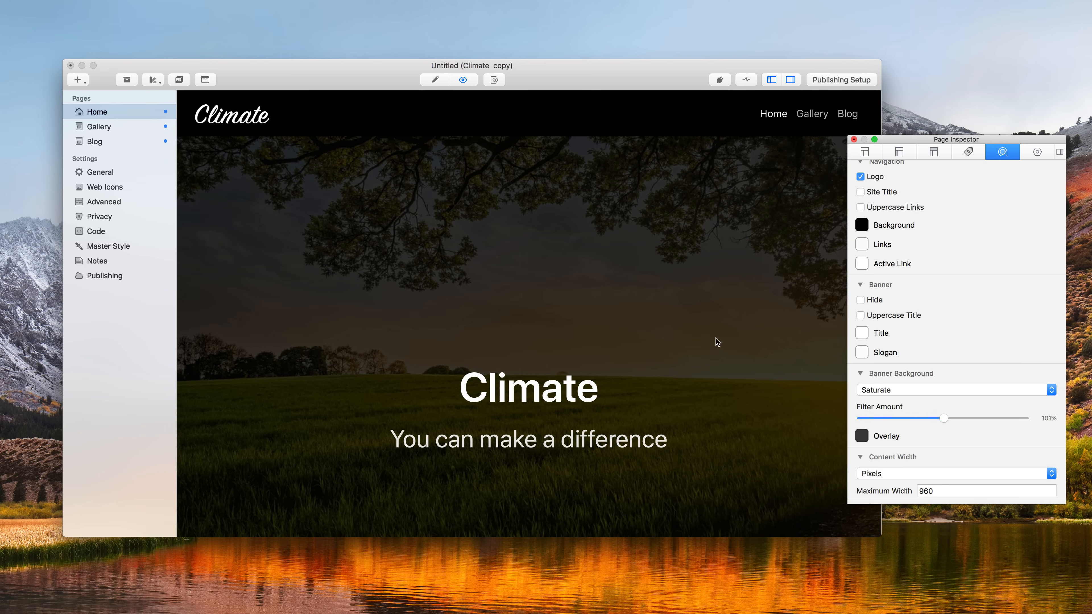
Step: Set the banner overlay's opacity to 0%, try a 69% saturate filter amount and settle on 100%
click(862, 437)
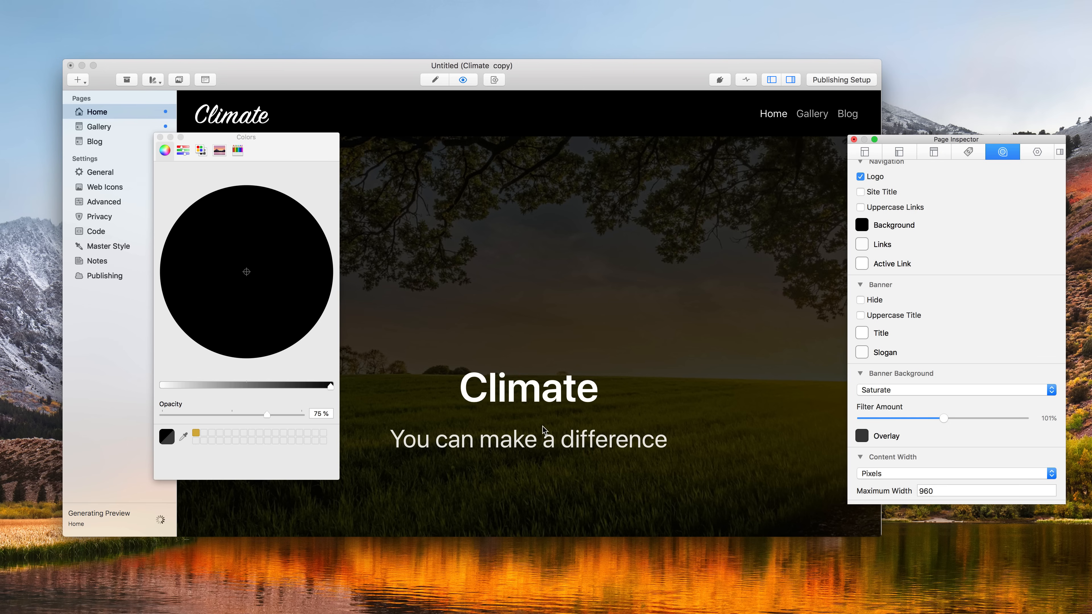
click(162, 416)
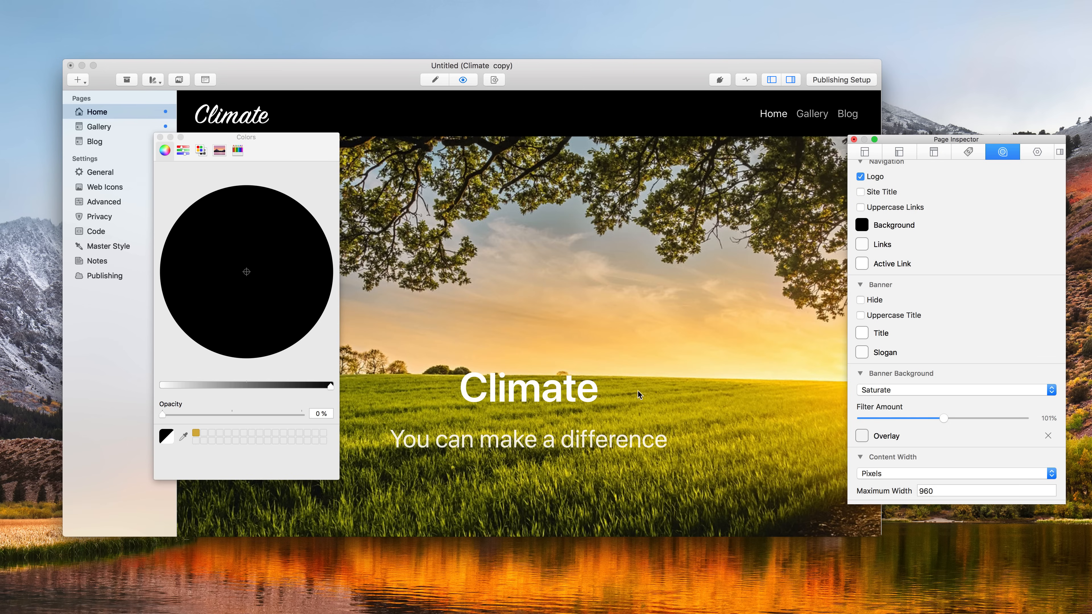
drag(944, 422, 918, 423)
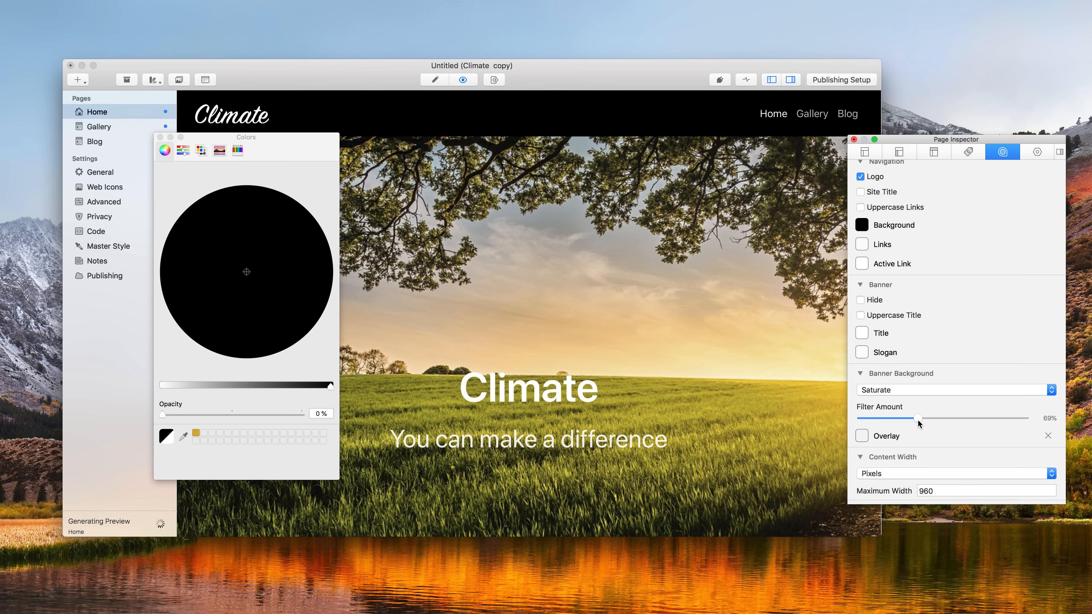
drag(930, 420, 942, 417)
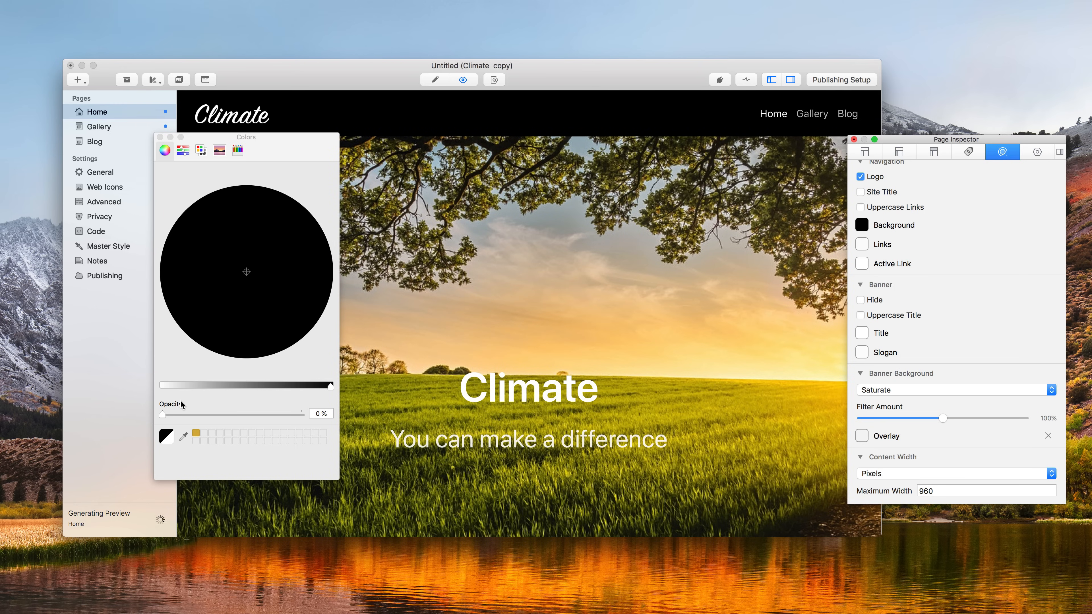
Step: Try 18% opacity for the black banner overlay, set it to 25% and close the colour picker
drag(161, 411, 187, 411)
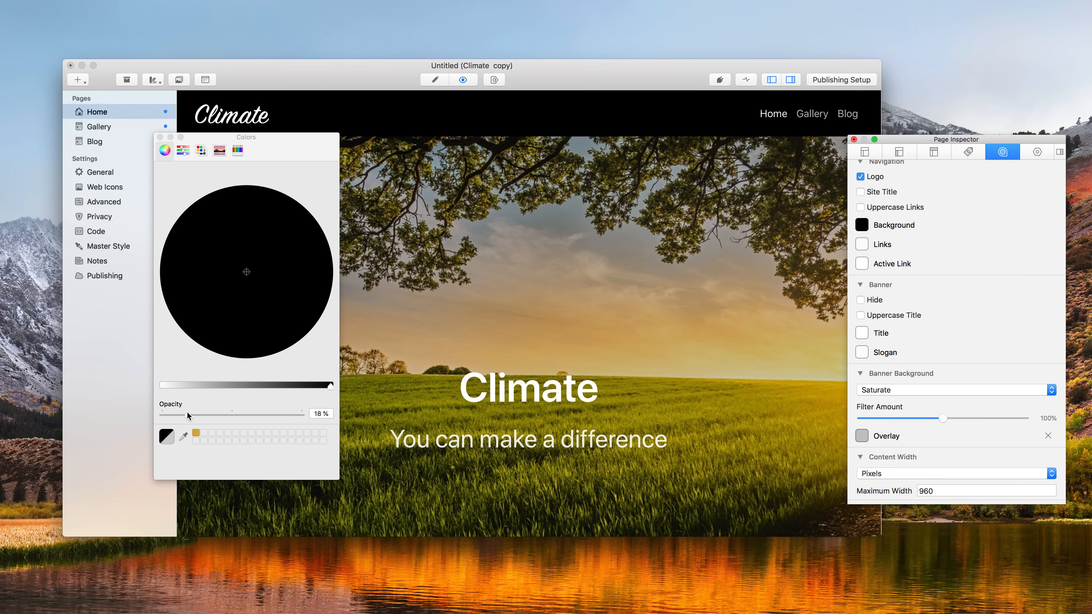
click(316, 413)
double_click(316, 414)
text(25)
key(Return)
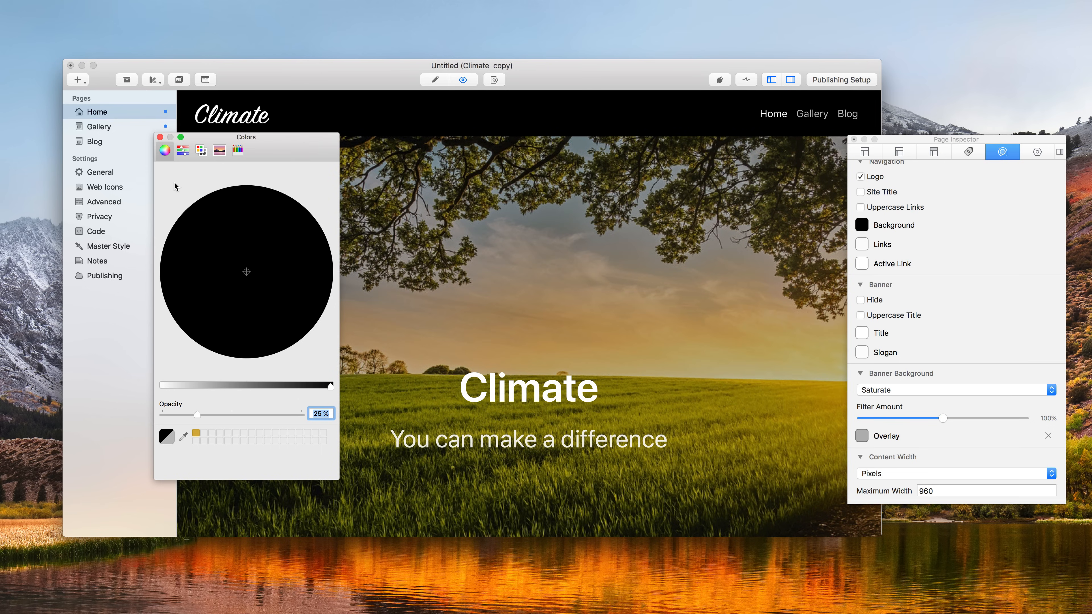
click(160, 137)
Step: Set the opacity of the black navigation background to 30% and close the colour picker
scroll(894, 213, up, 5)
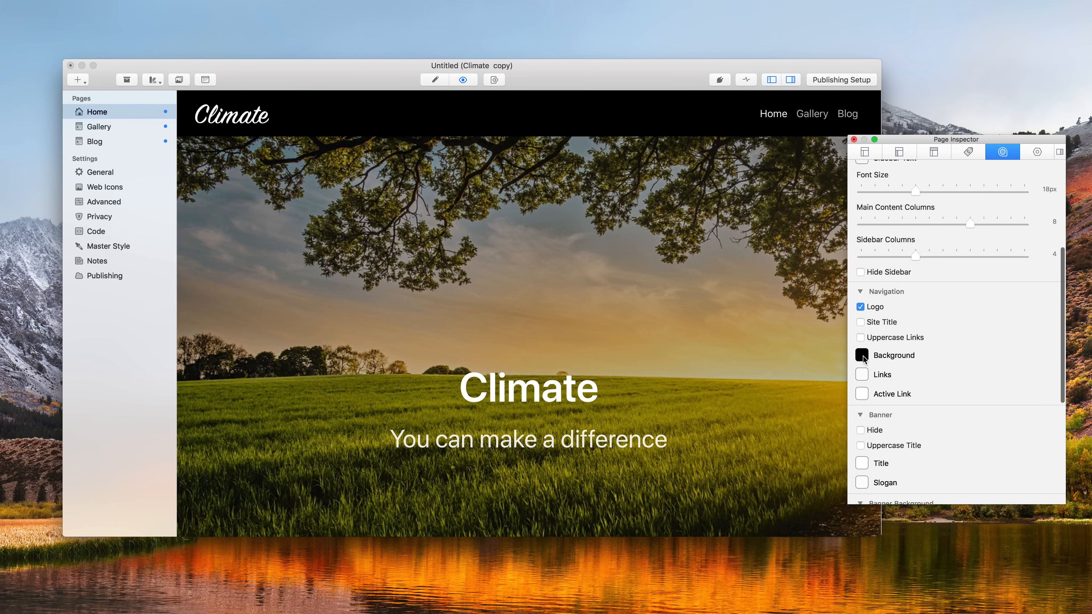
click(864, 357)
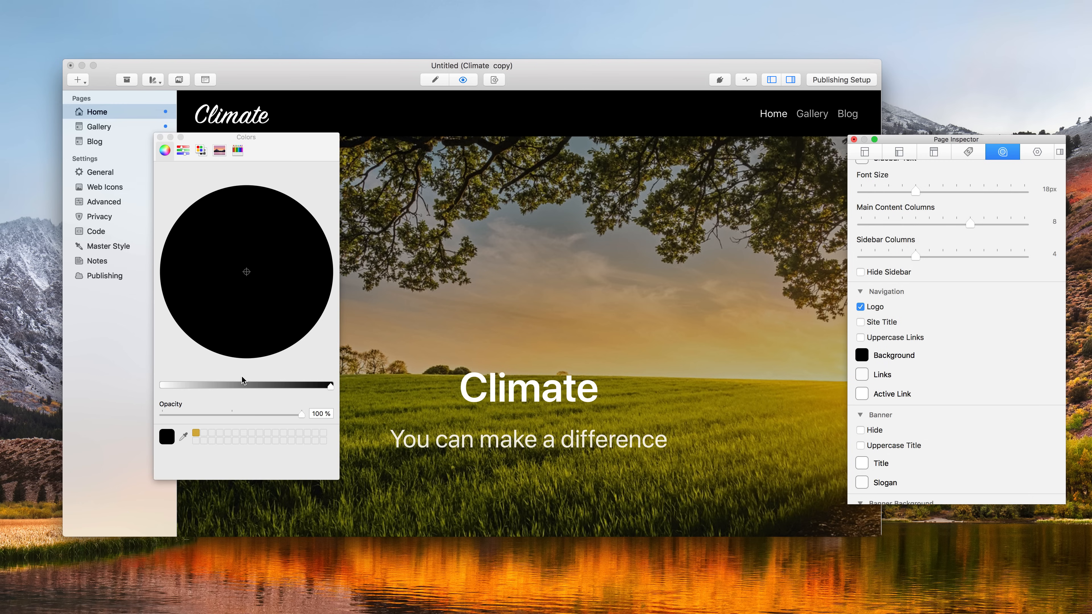
mouse_move(205, 413)
mouse_down()
mouse_move(177, 412)
mouse_move(204, 414)
mouse_up()
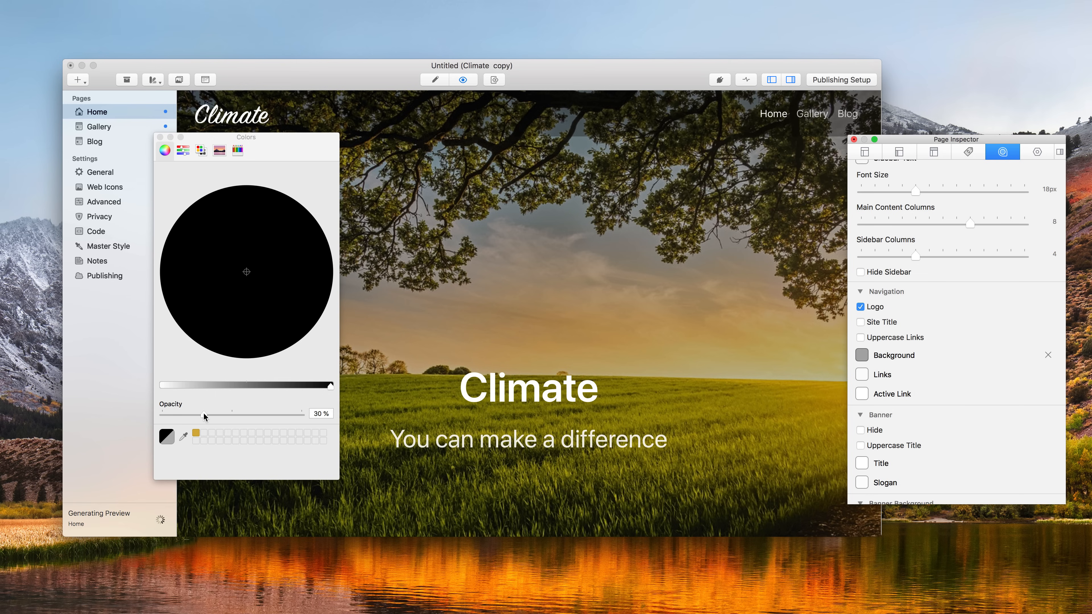
click(160, 138)
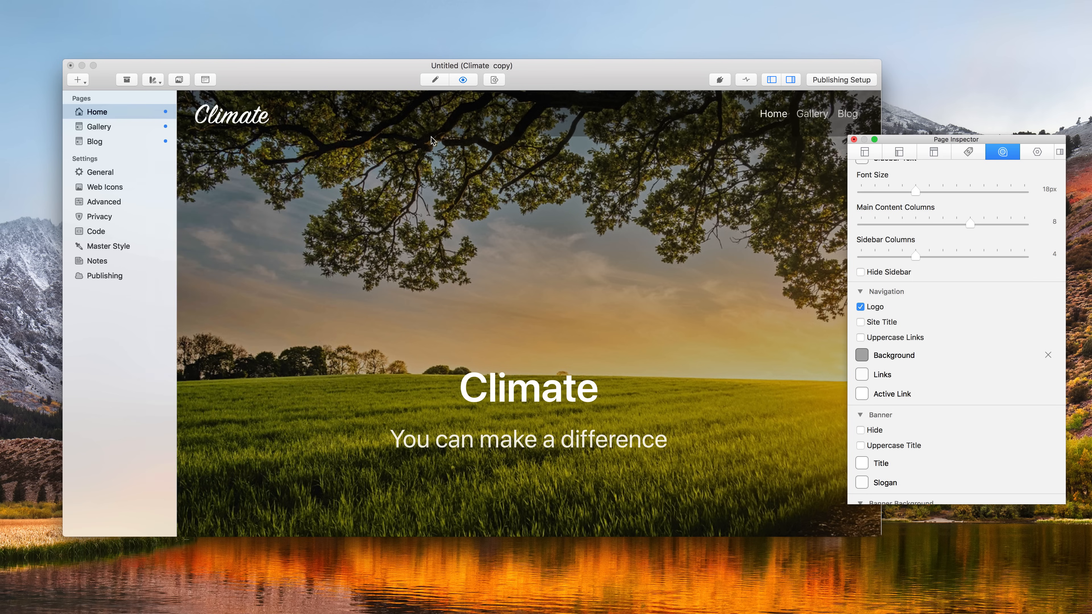
Step: Change the Home page's general background colour to white
scroll(499, 244, down, 6)
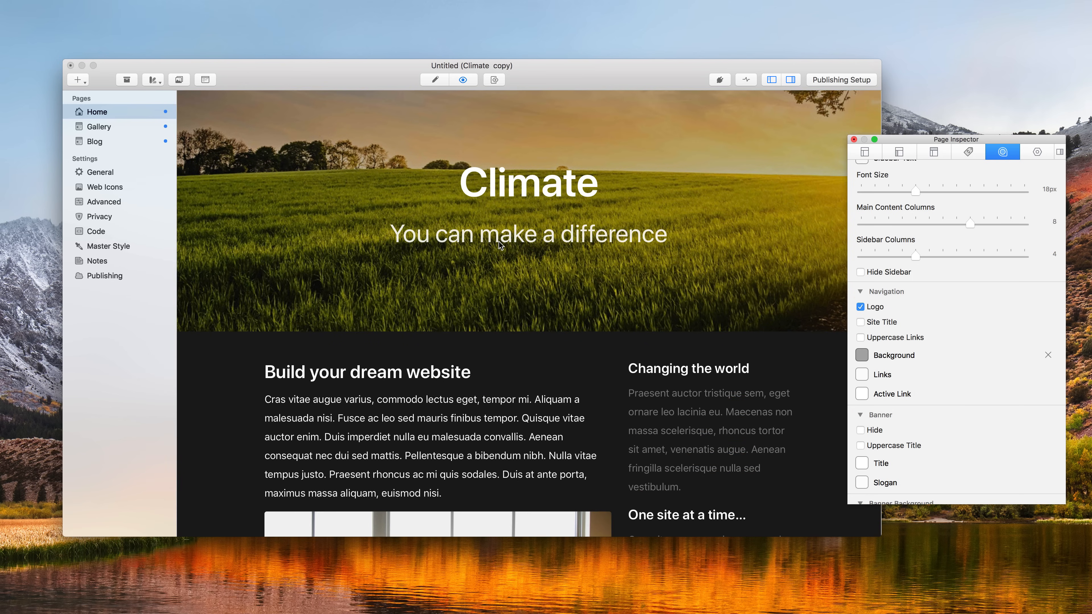
scroll(500, 244, down, 3)
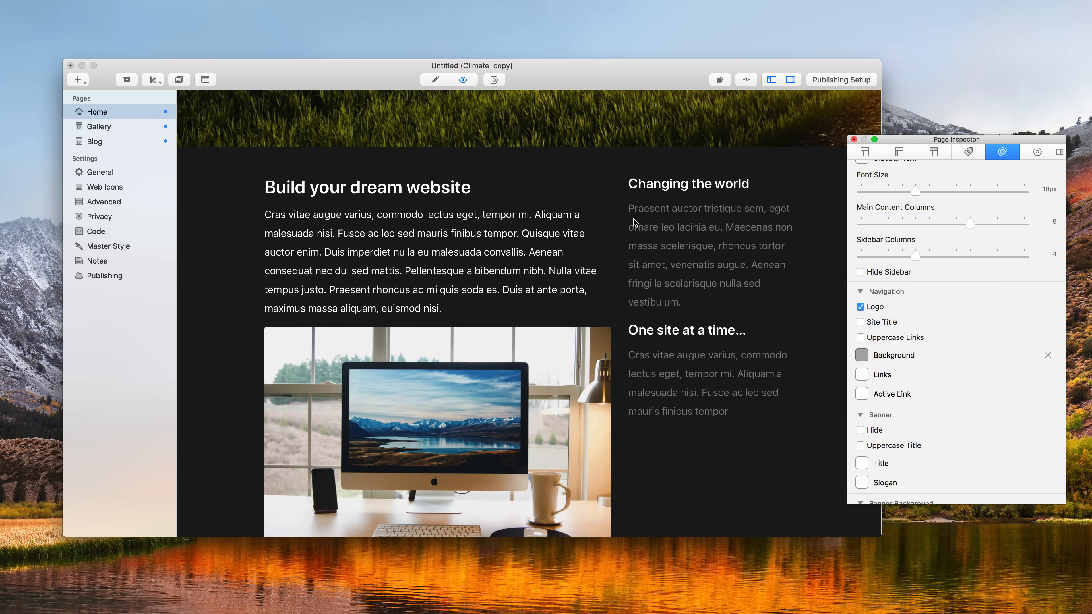
scroll(1021, 341, up, 5)
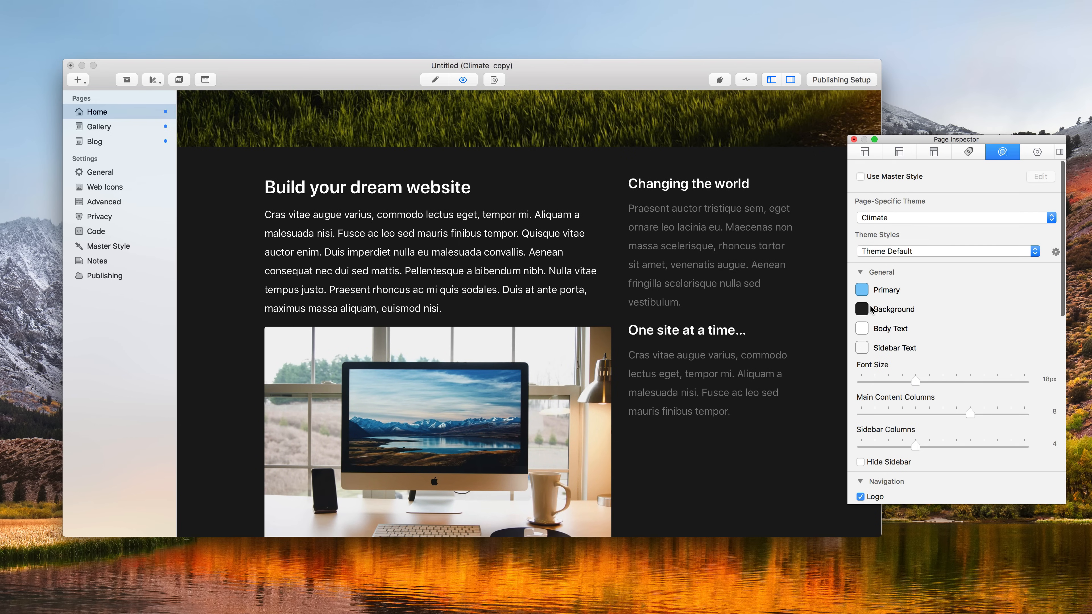
click(861, 309)
drag(166, 385, 148, 386)
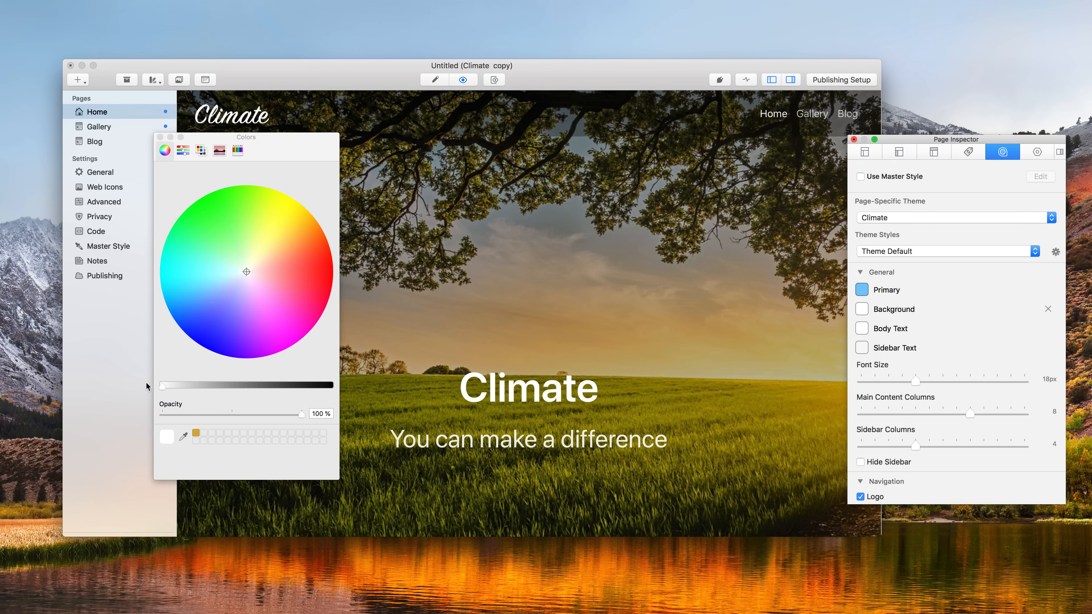
Step: Set the body text colour to dark grey and the sidebar text to a slightly lighter dark grey
click(862, 328)
drag(176, 385, 286, 387)
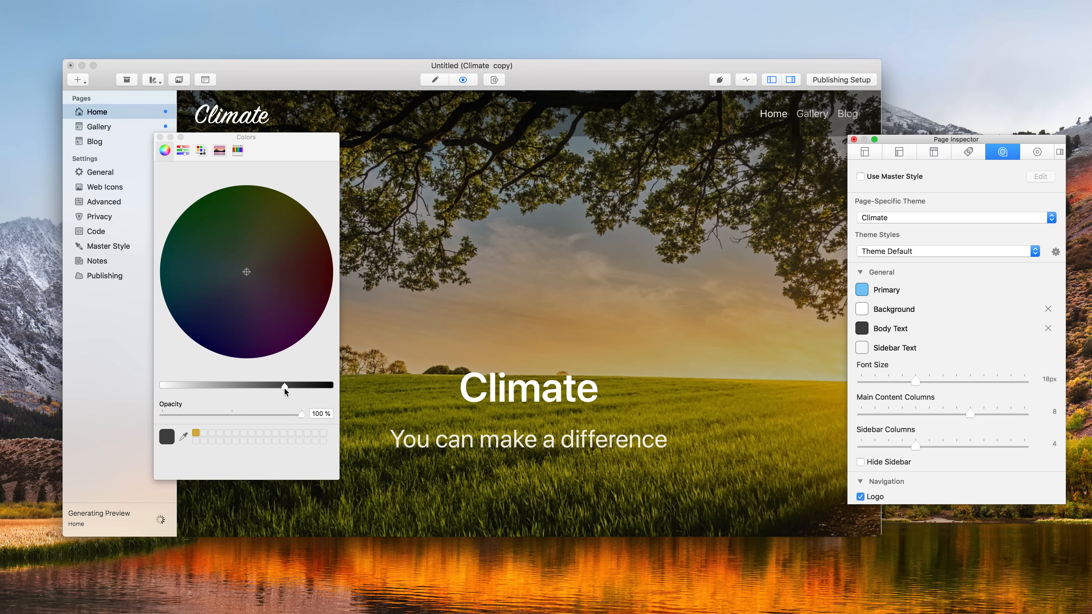
scroll(426, 392, down, 10)
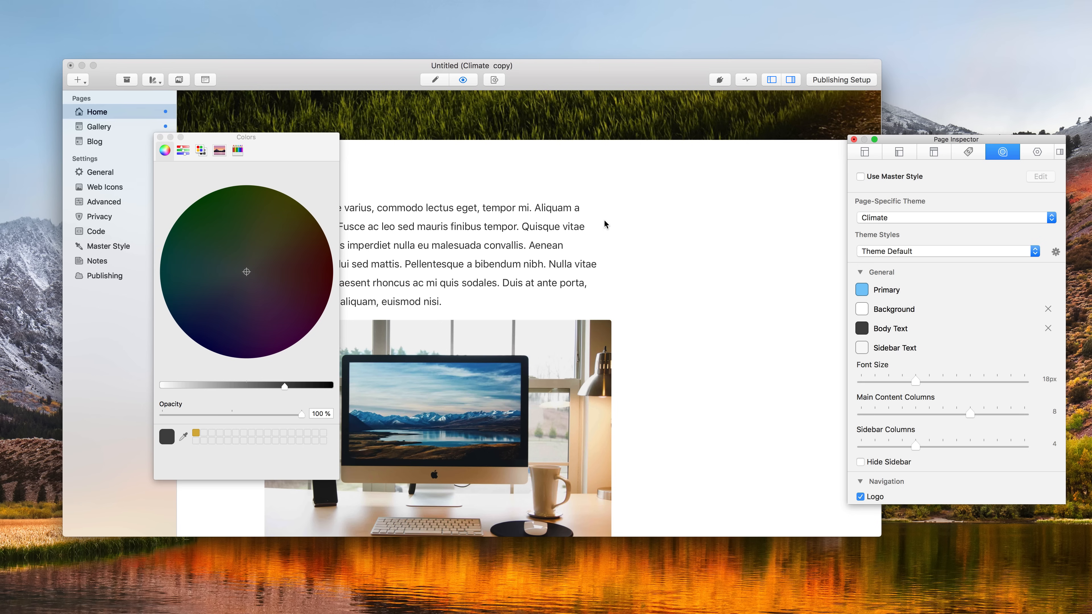
click(865, 347)
drag(296, 384, 303, 414)
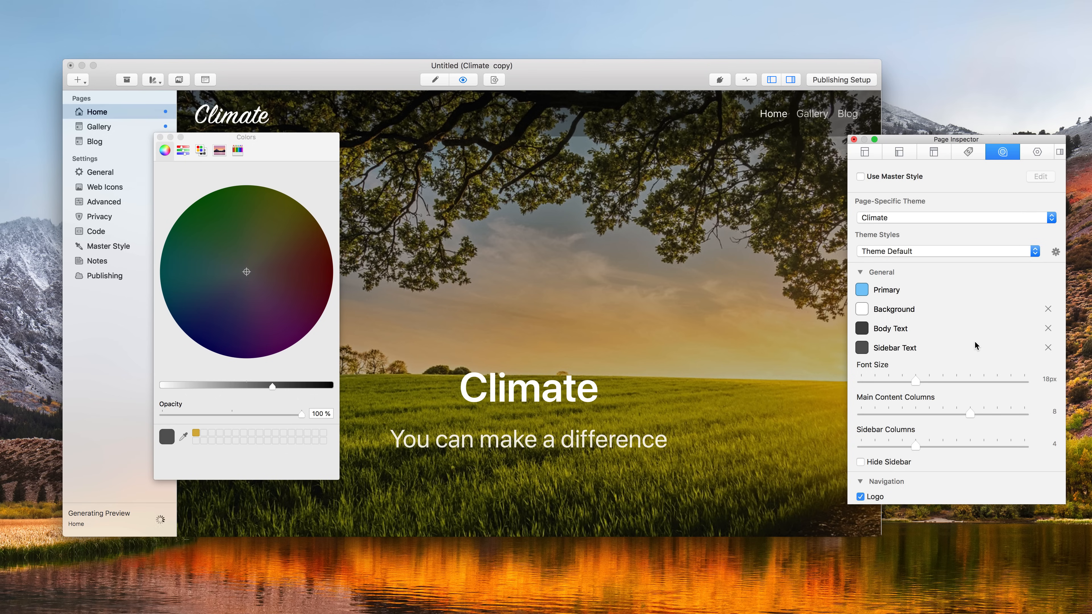
Step: Set the headings' text colour to black and close the colour picker
scroll(974, 341, down, 5)
scroll(974, 341, down, 10)
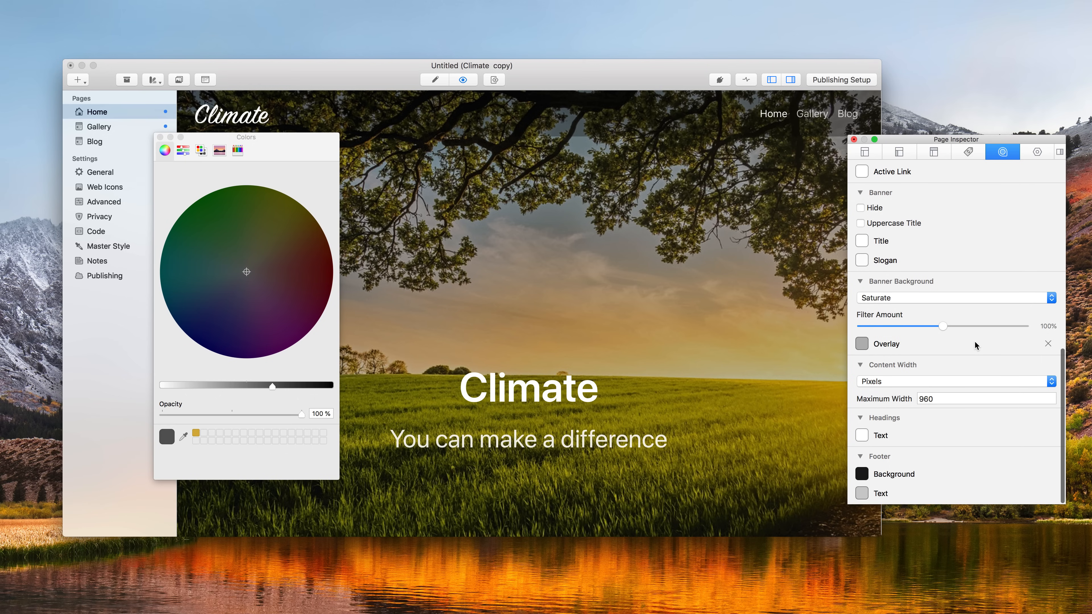
click(862, 437)
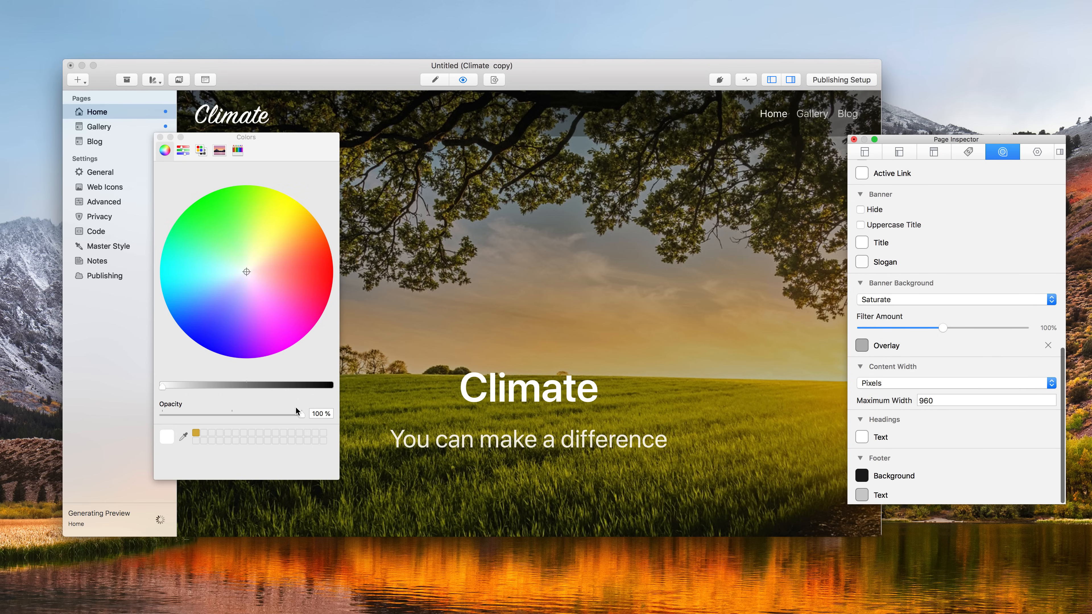
drag(297, 385, 333, 385)
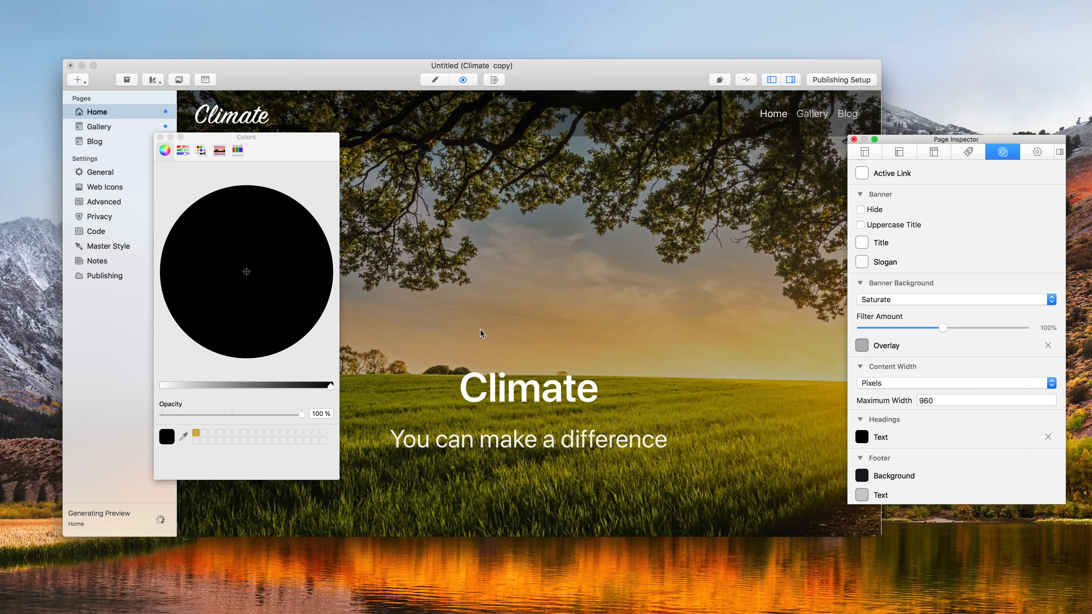
click(160, 137)
Step: Set the footer's background to white and its text to dark grey, check the footer in the preview and close the colour picker
scroll(451, 250, down, 10)
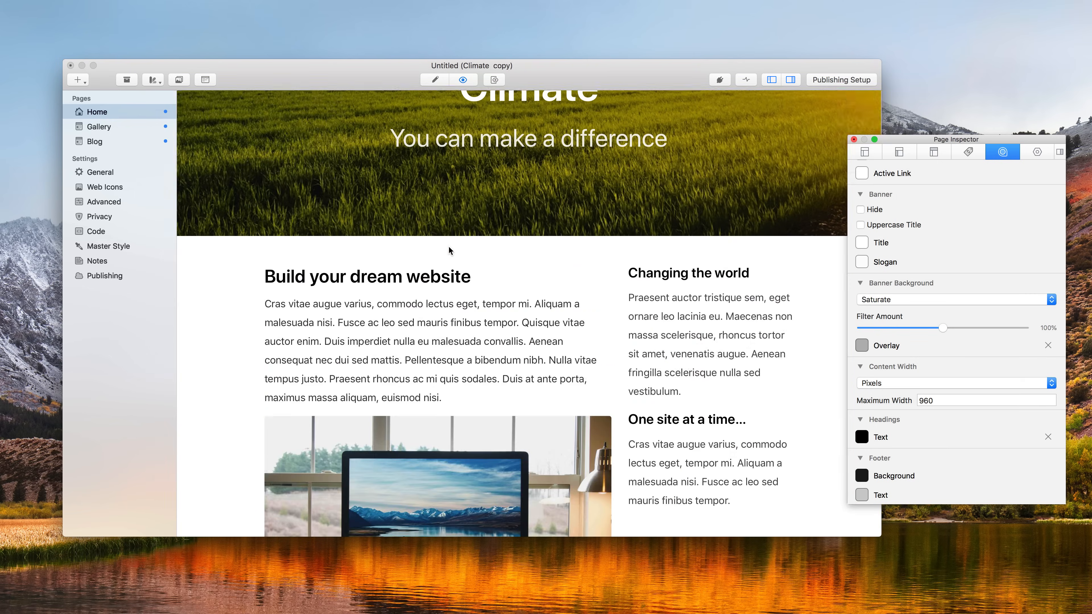
scroll(450, 250, down, 8)
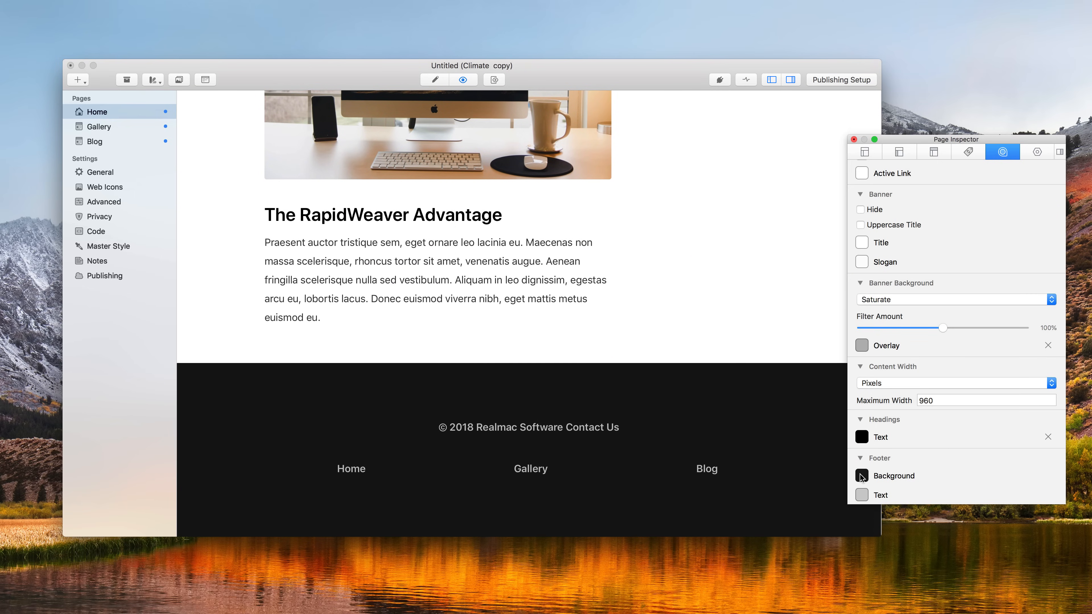
click(863, 476)
click(162, 386)
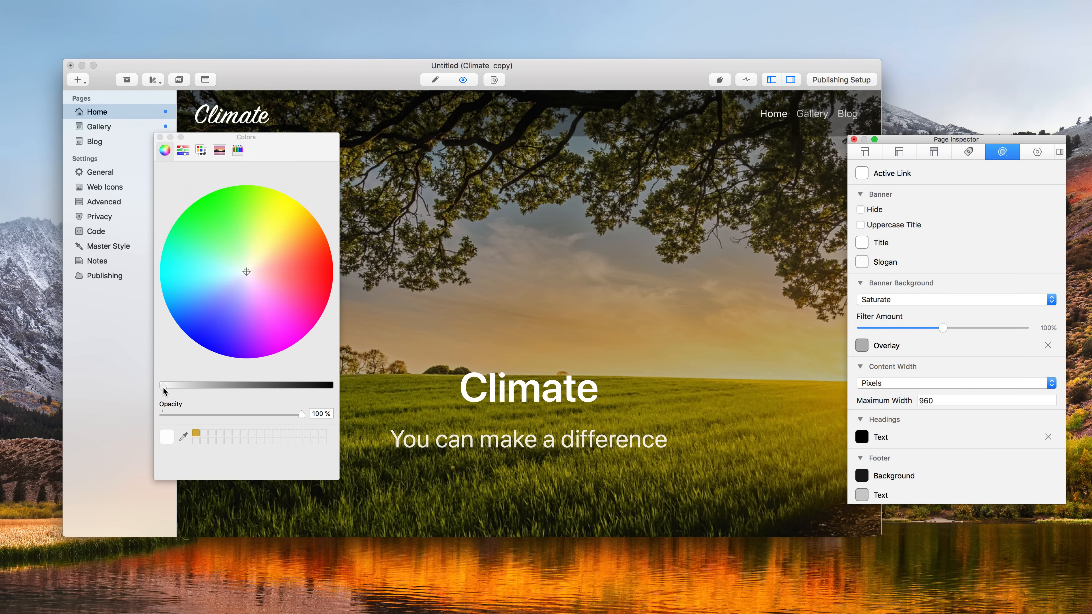
click(195, 386)
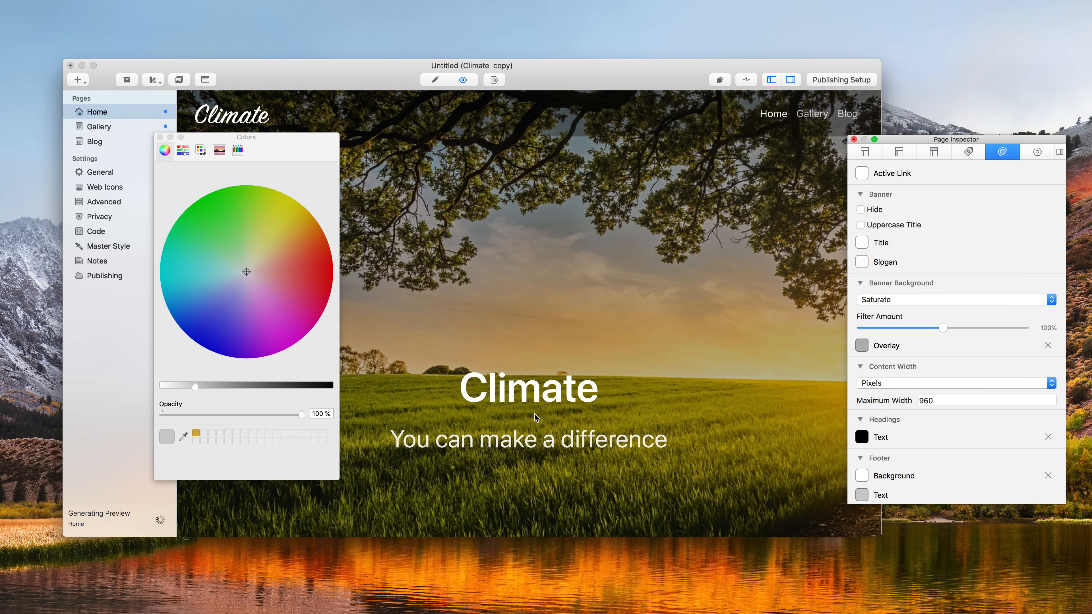
click(260, 386)
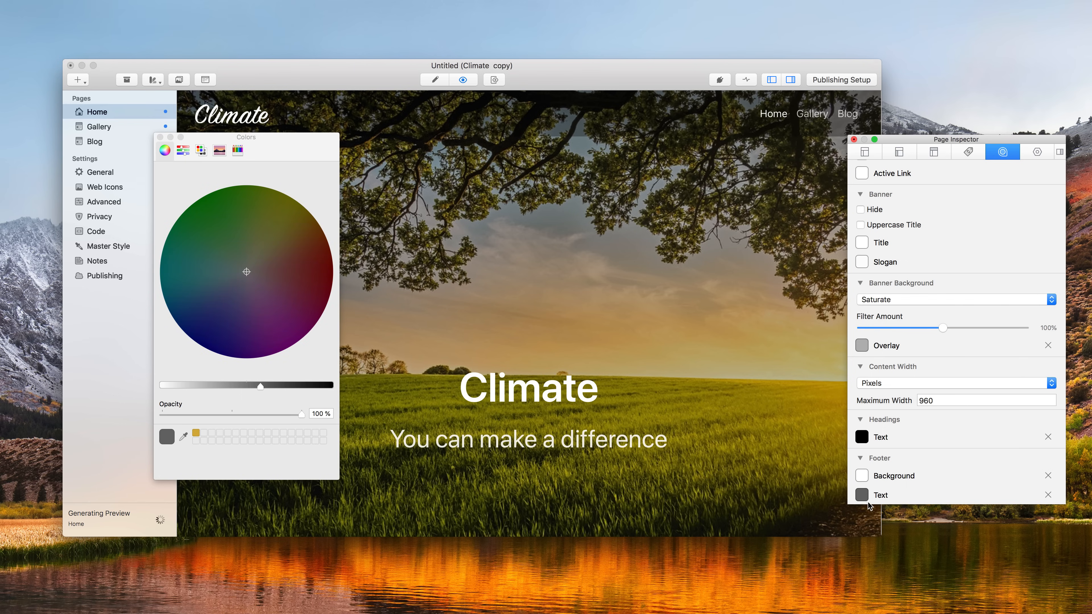
scroll(701, 414, down, 15)
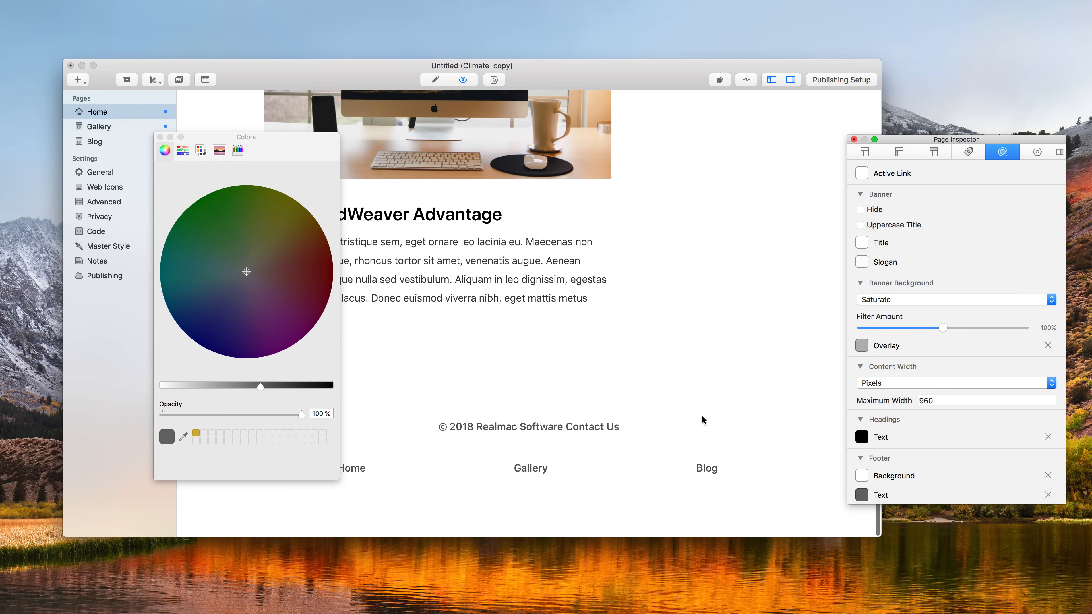
click(160, 137)
scroll(497, 259, up, 15)
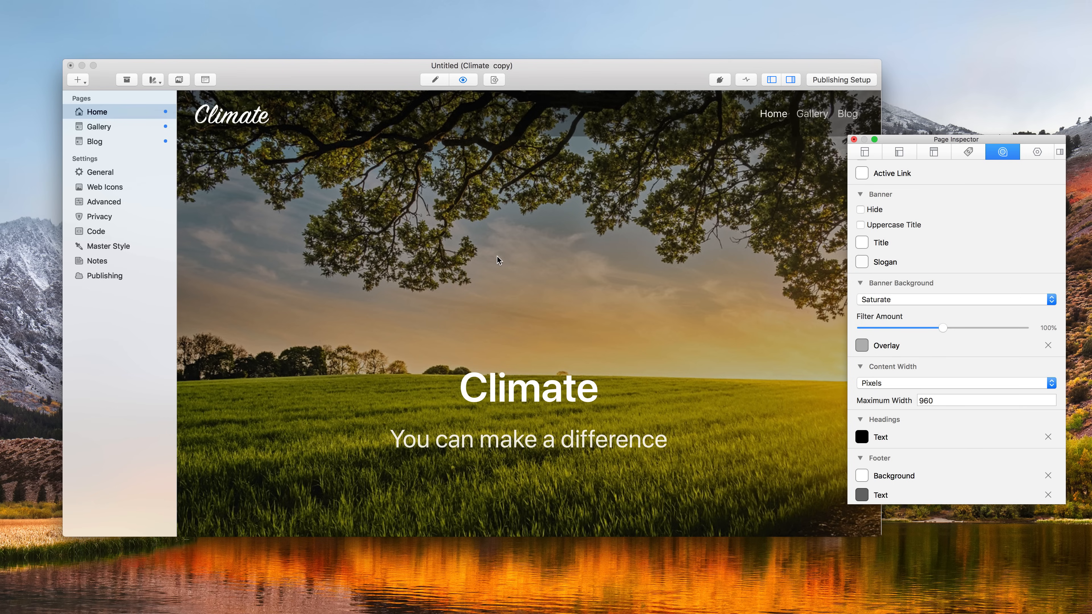
scroll(497, 257, down, 10)
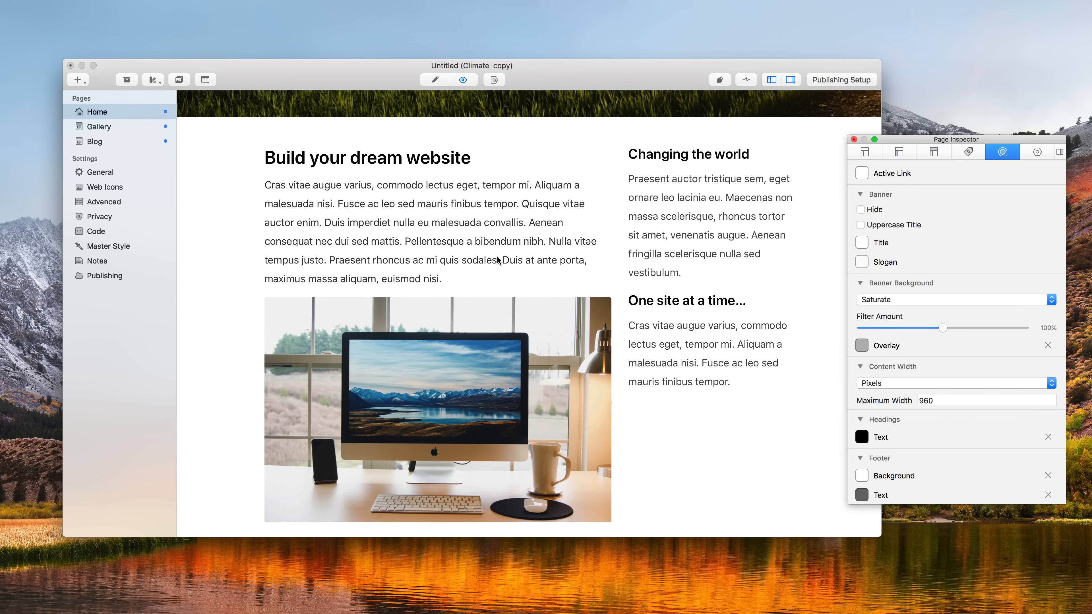
scroll(498, 260, down, 5)
scroll(498, 259, up, 15)
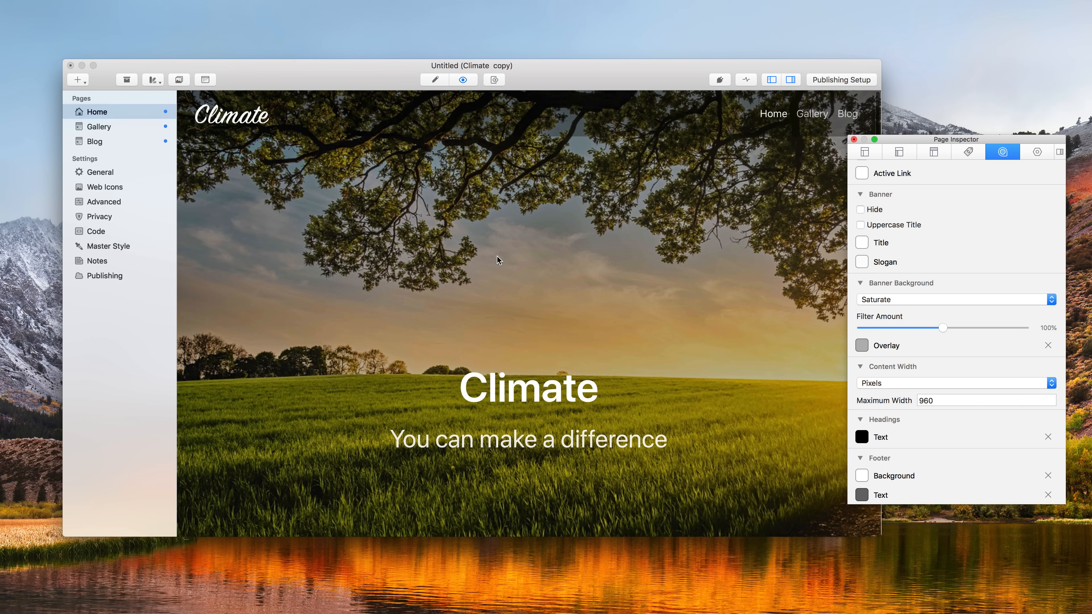